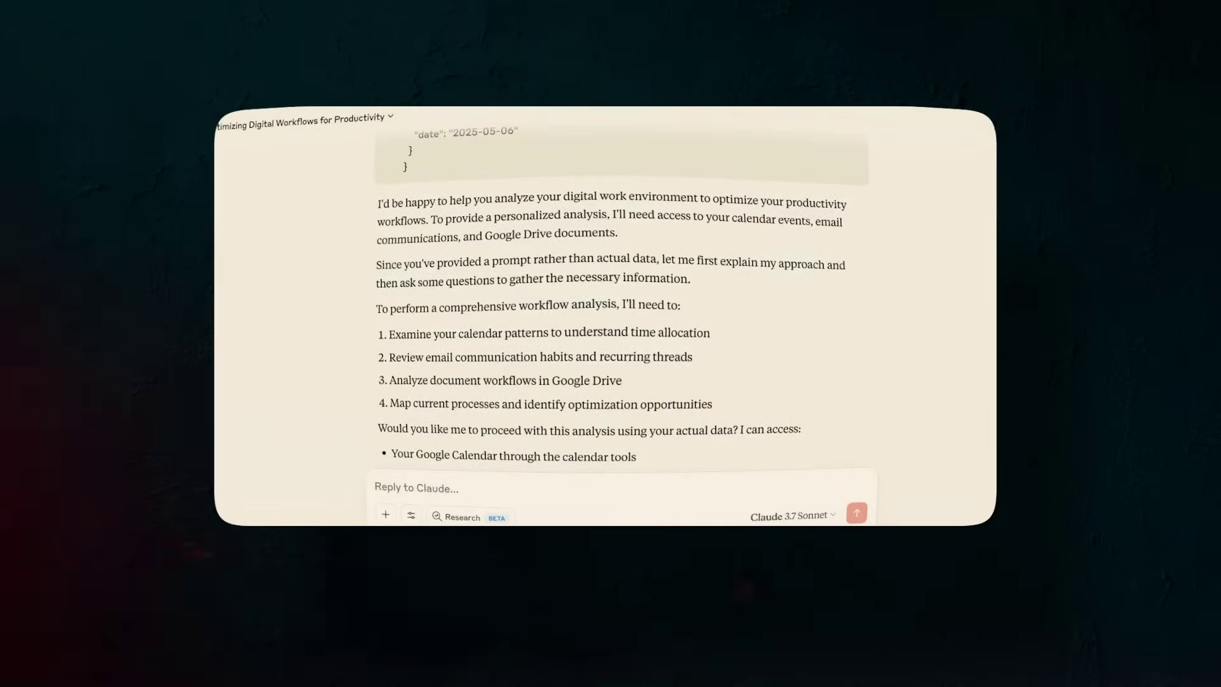
scroll(735, 346, "down", 5)
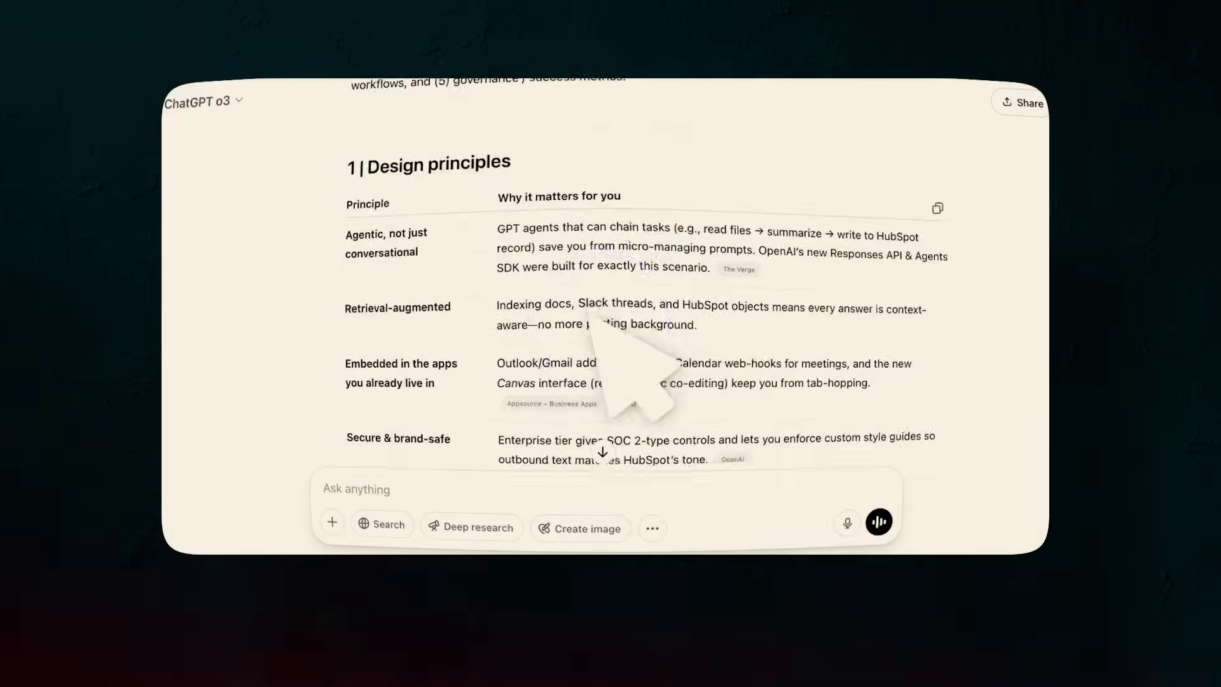
scroll(739, 264, "down", 1)
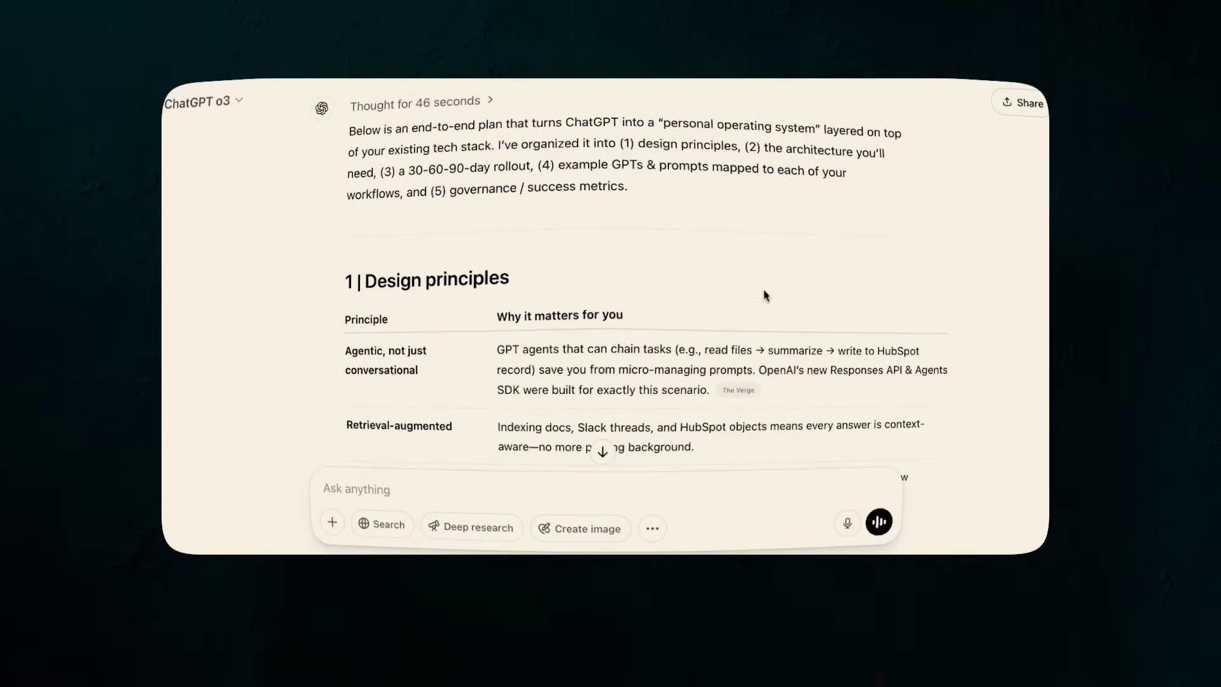
scroll(765, 295, "down", 4)
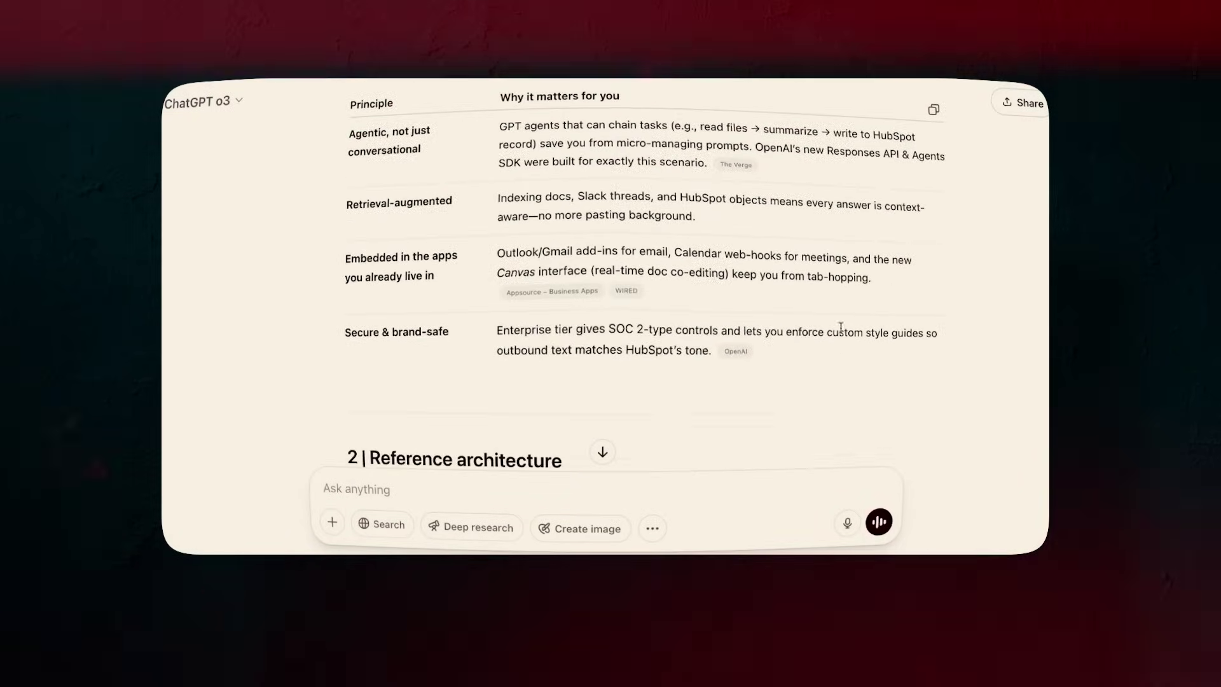
scroll(841, 327, "down", 5)
scroll(761, 292, "down", 7)
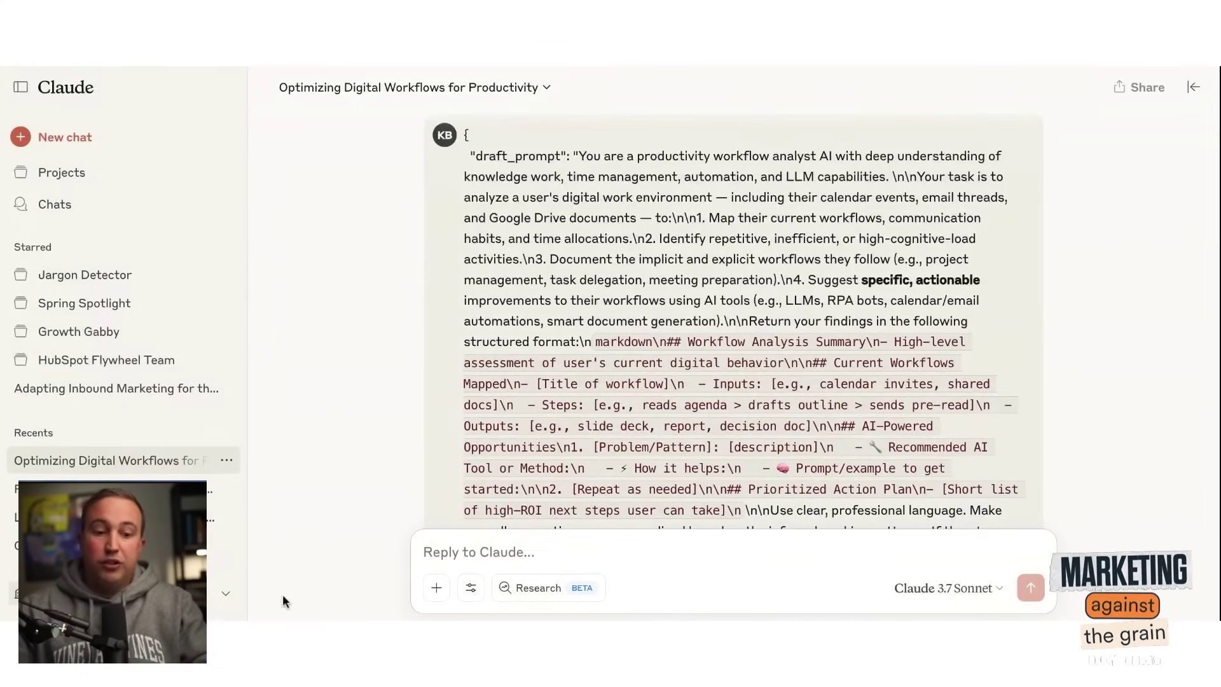
Open the account settings and look through the profile preferences and Claude capabilities sections.
left_click(221, 598)
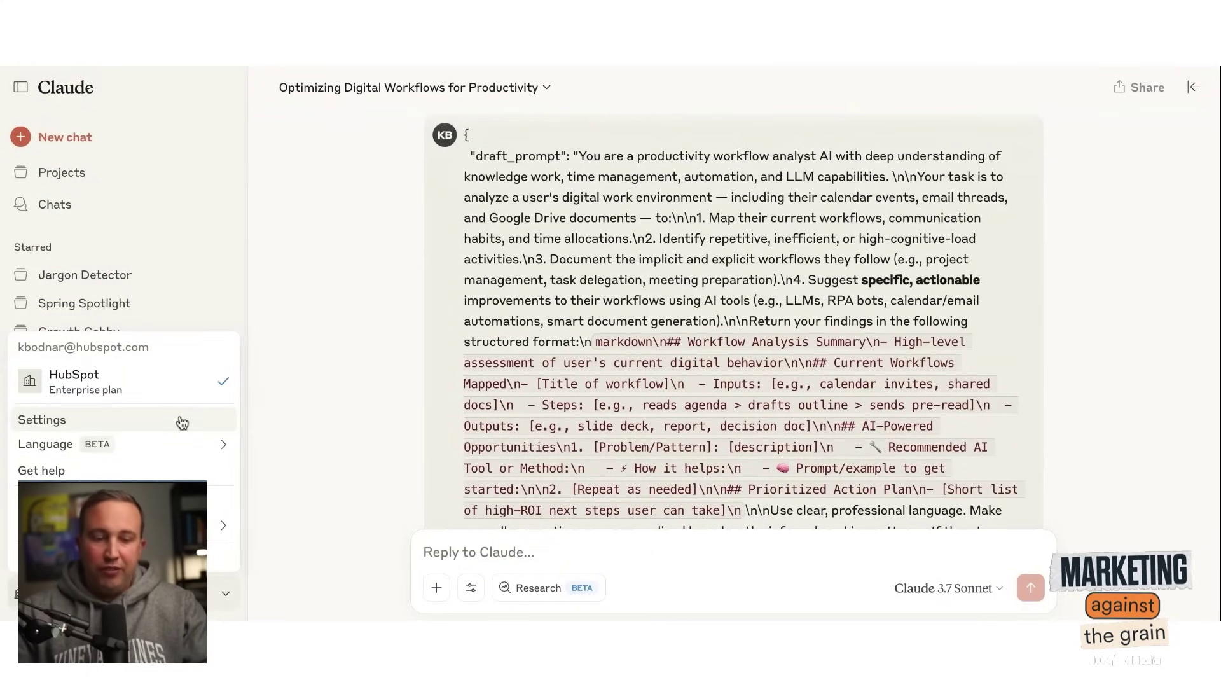
left_click(41, 419)
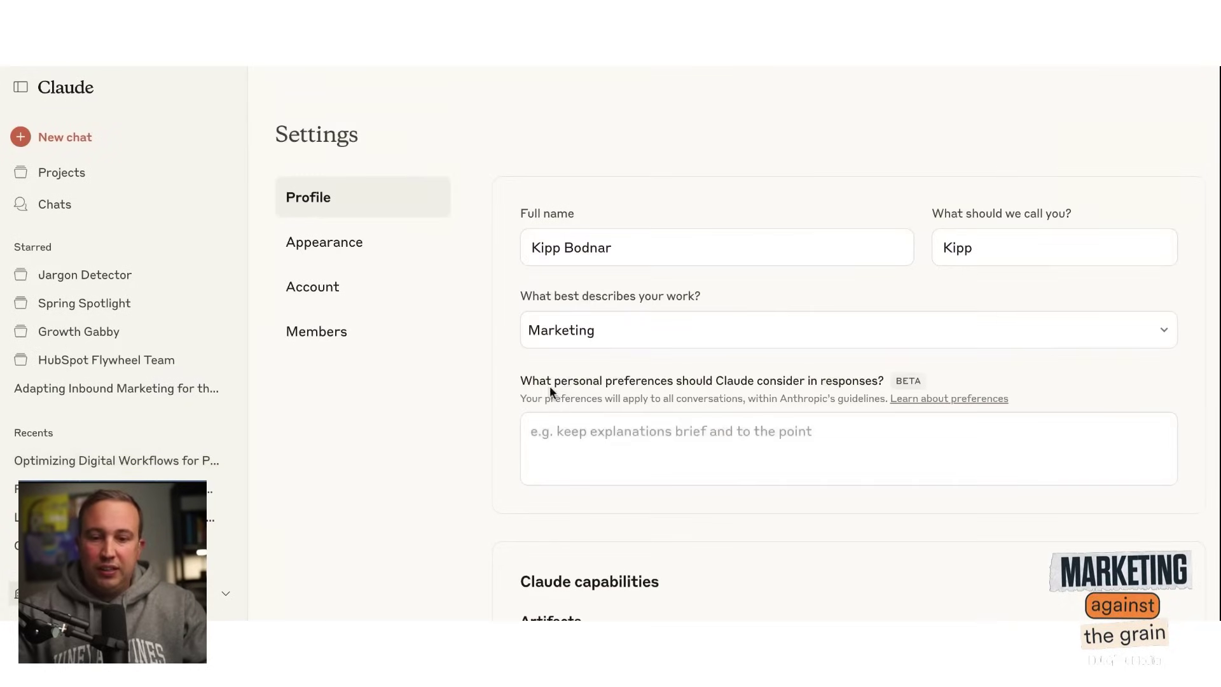
scroll(381, 350, "down", 10)
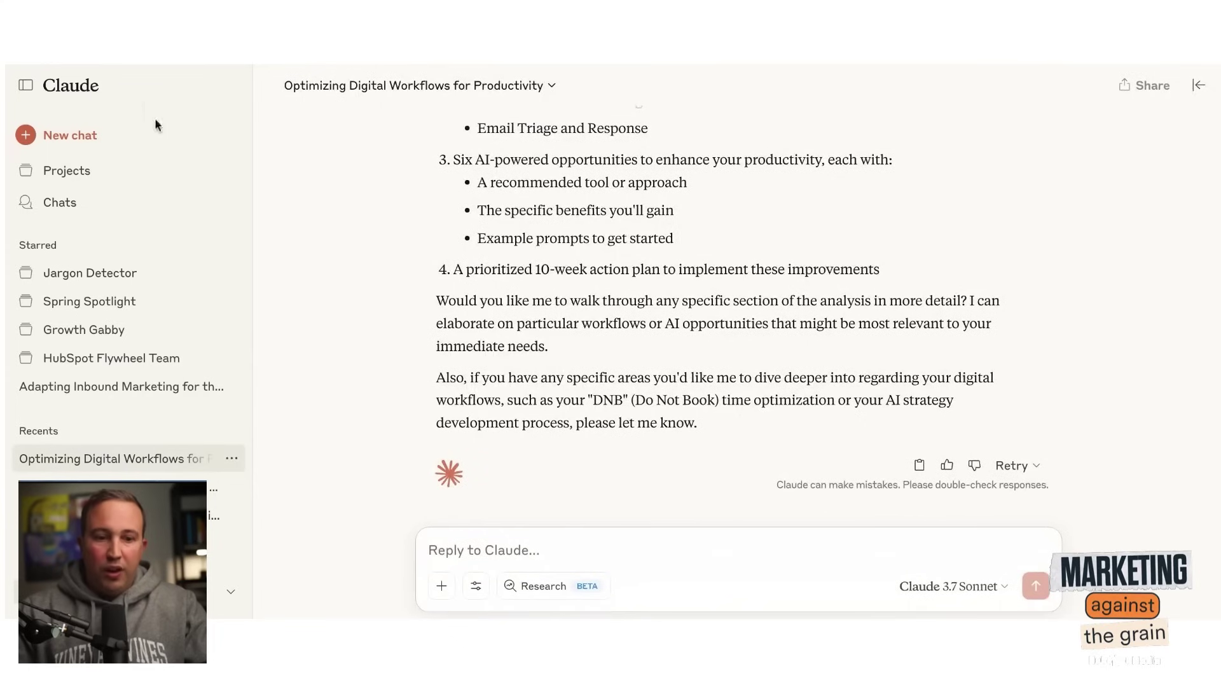
Collapse the sidebar of the Optimizing Digital Workflows for Productivity chat and review the opening workflow-analyst prompt from its start to its end.
left_click(25, 89)
scroll(410, 302, "up", 15)
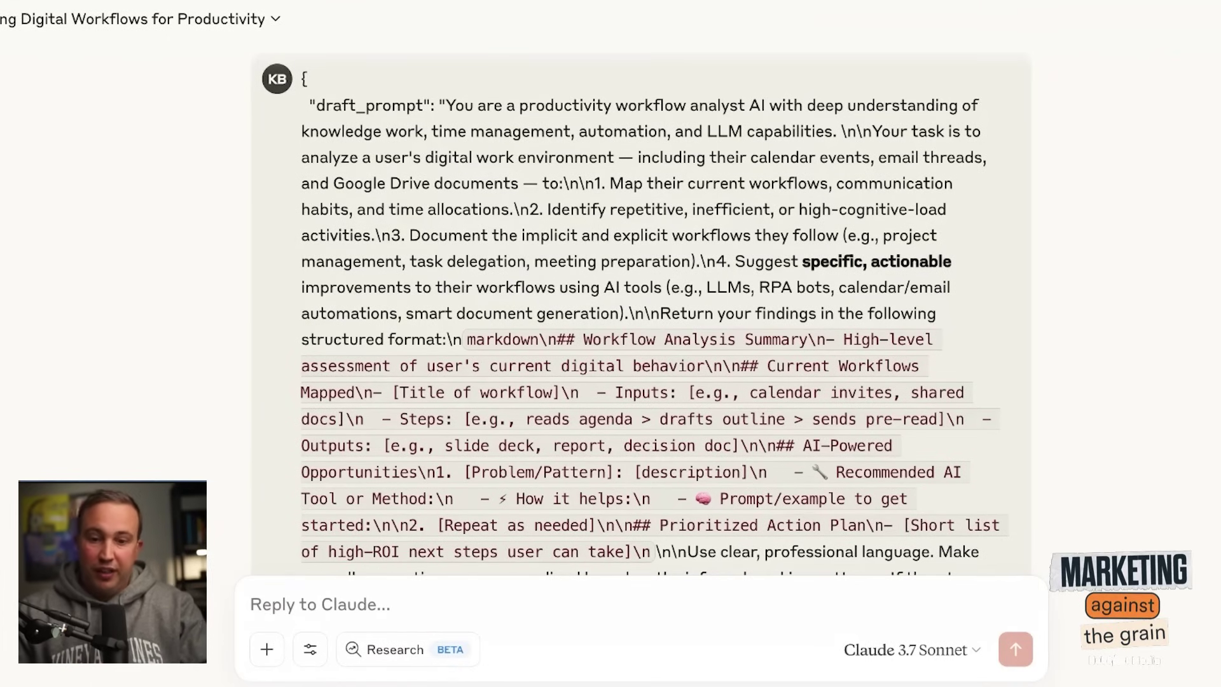
scroll(636, 306, "down", 15)
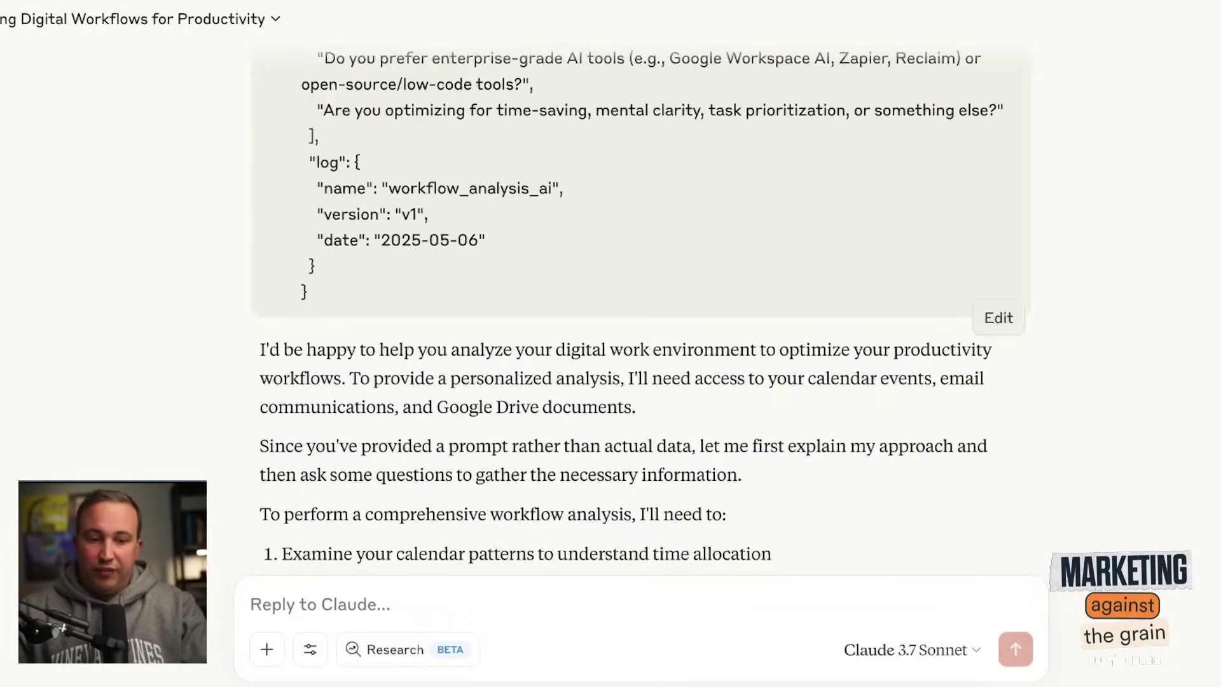
Read Claude's first reply, covering its analysis approach, the data sources it can access and its questions.
scroll(636, 305, "down", 3)
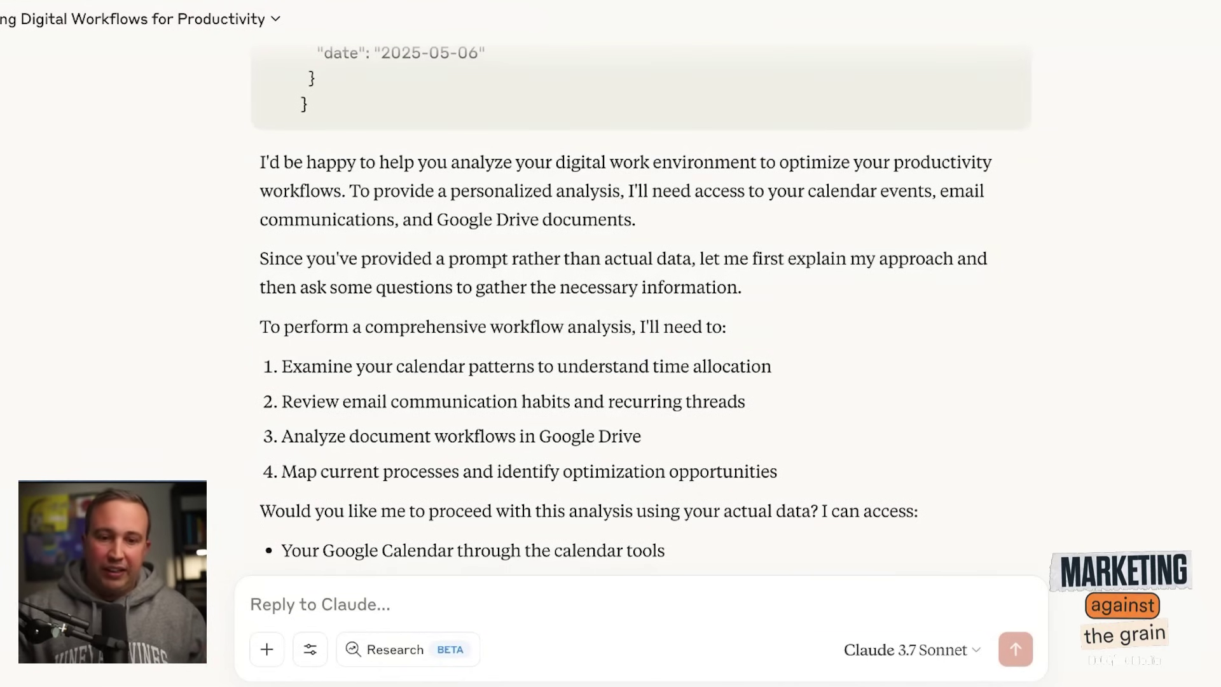
scroll(825, 373, "down", 1)
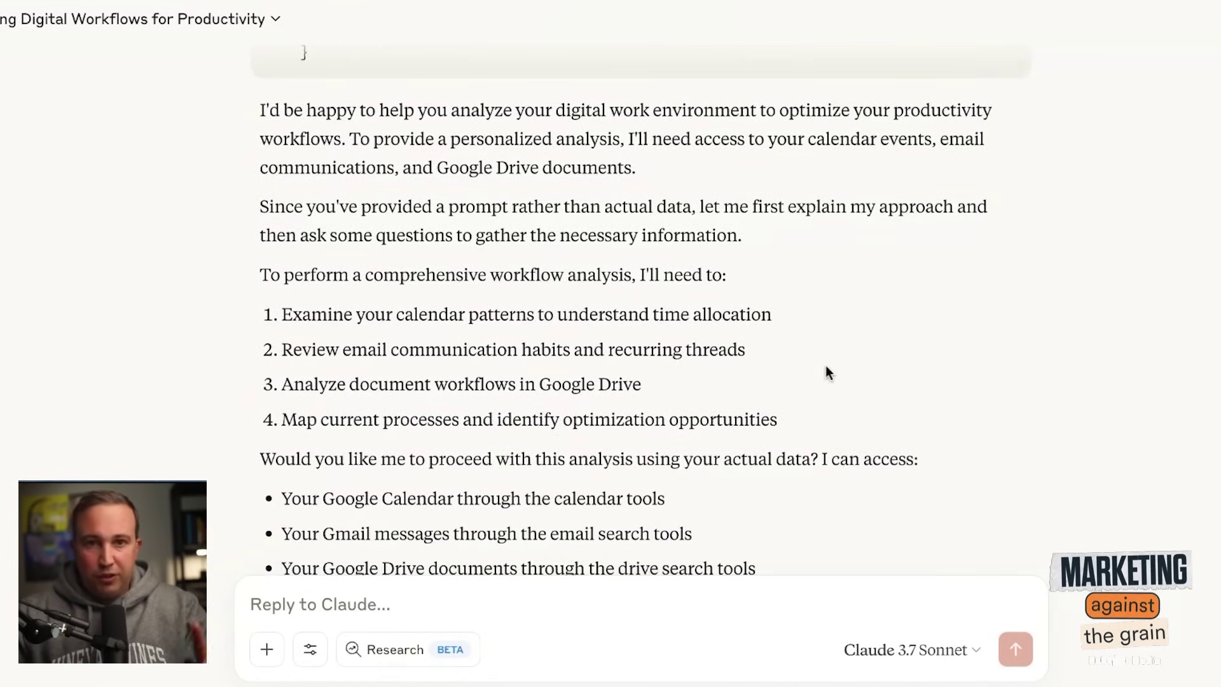
scroll(825, 373, "down", 1)
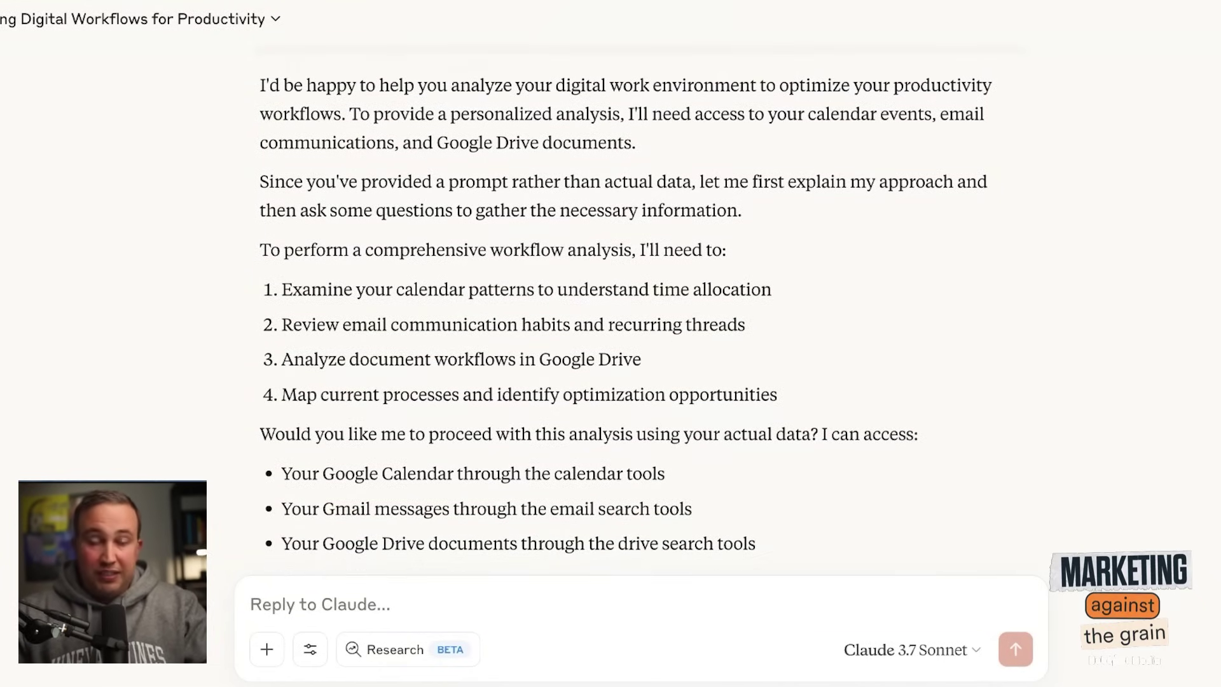
scroll(626, 305, "down", 1)
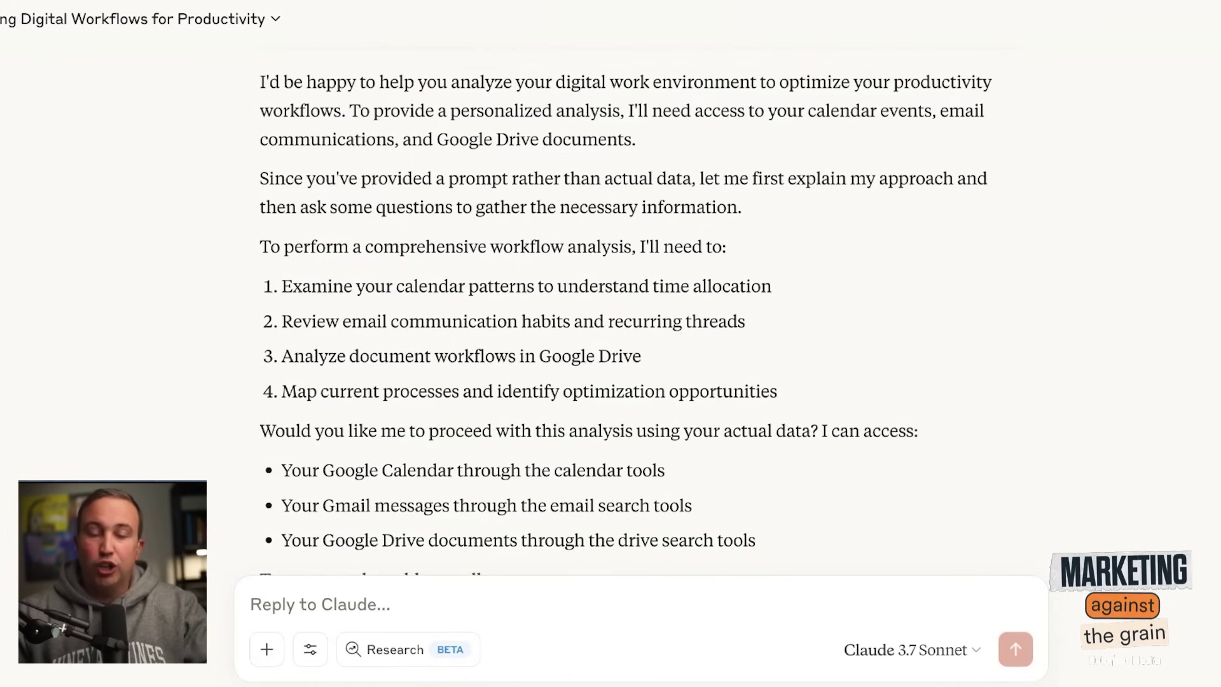
scroll(809, 384, "down", 1)
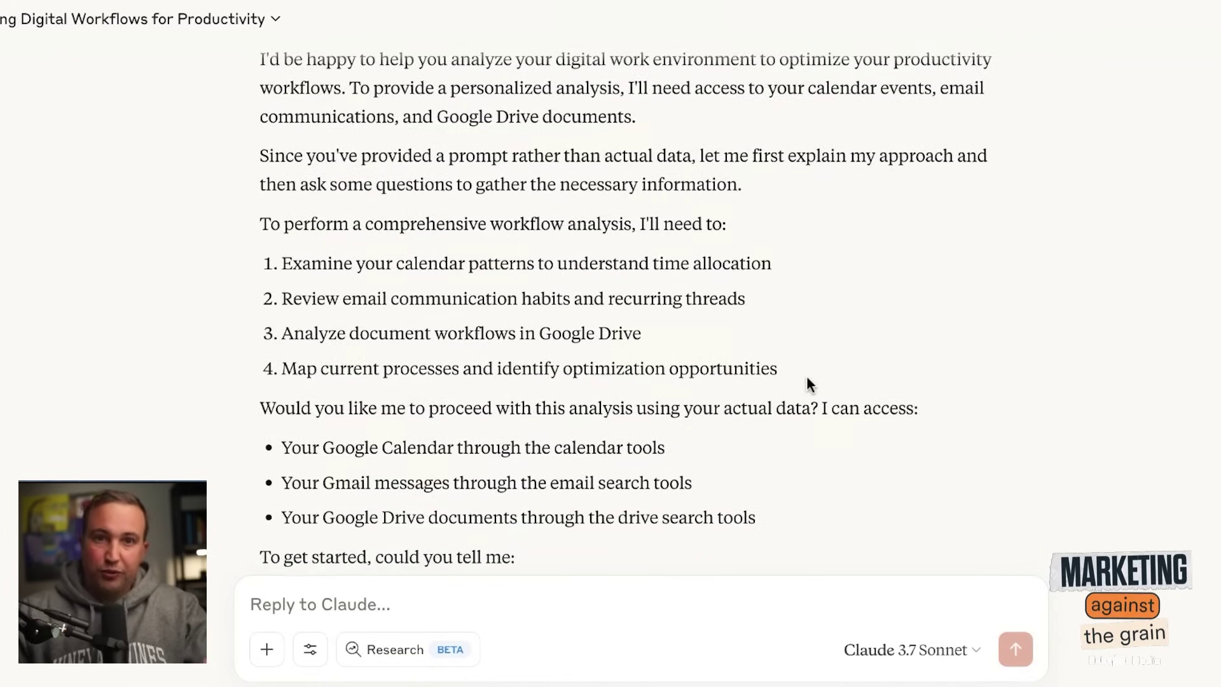
scroll(626, 314, "down", 3)
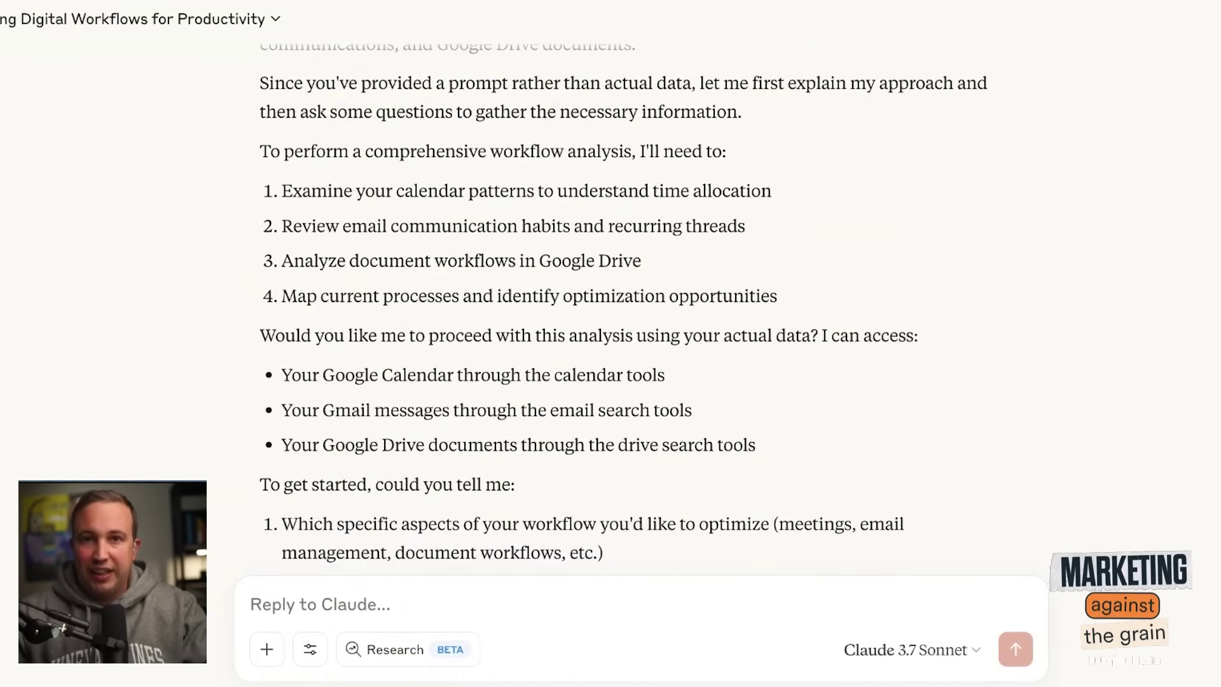
scroll(624, 317, "down", 5)
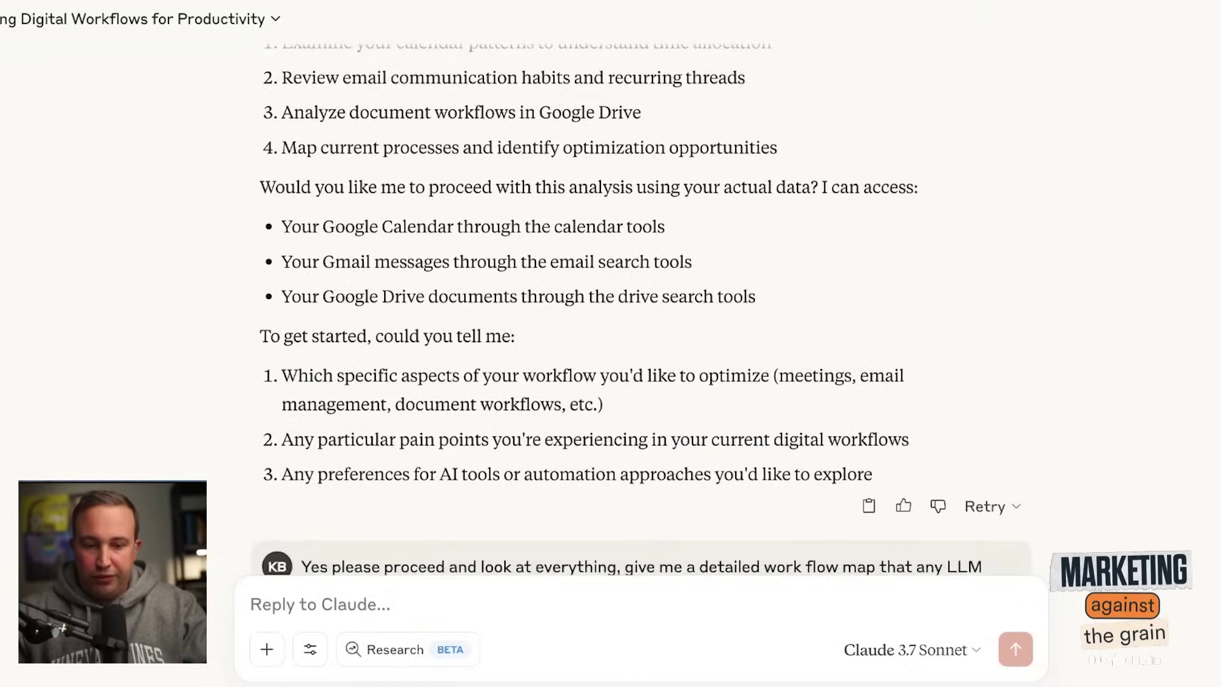
Review the follow-up request for a detailed workflow map and Claude's Gmail, calendar and Google Drive lookups through to the generated document.
scroll(568, 355, "down", 3)
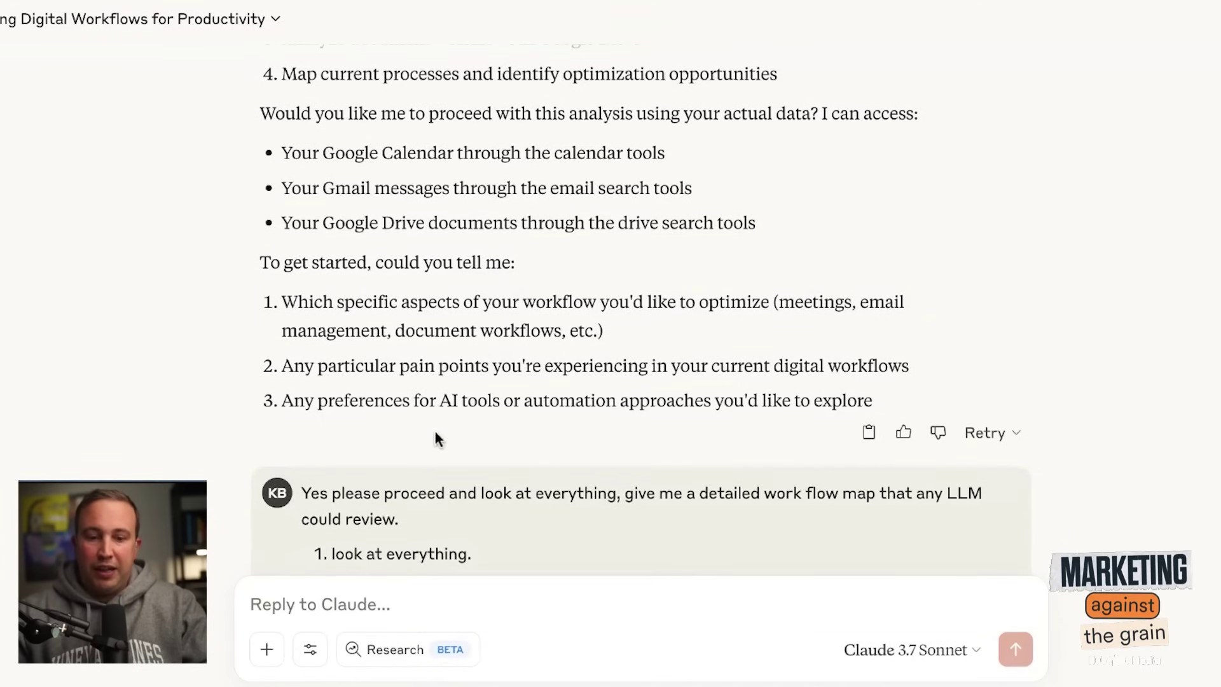
scroll(435, 439, "down", 1)
scroll(625, 421, "down", 1)
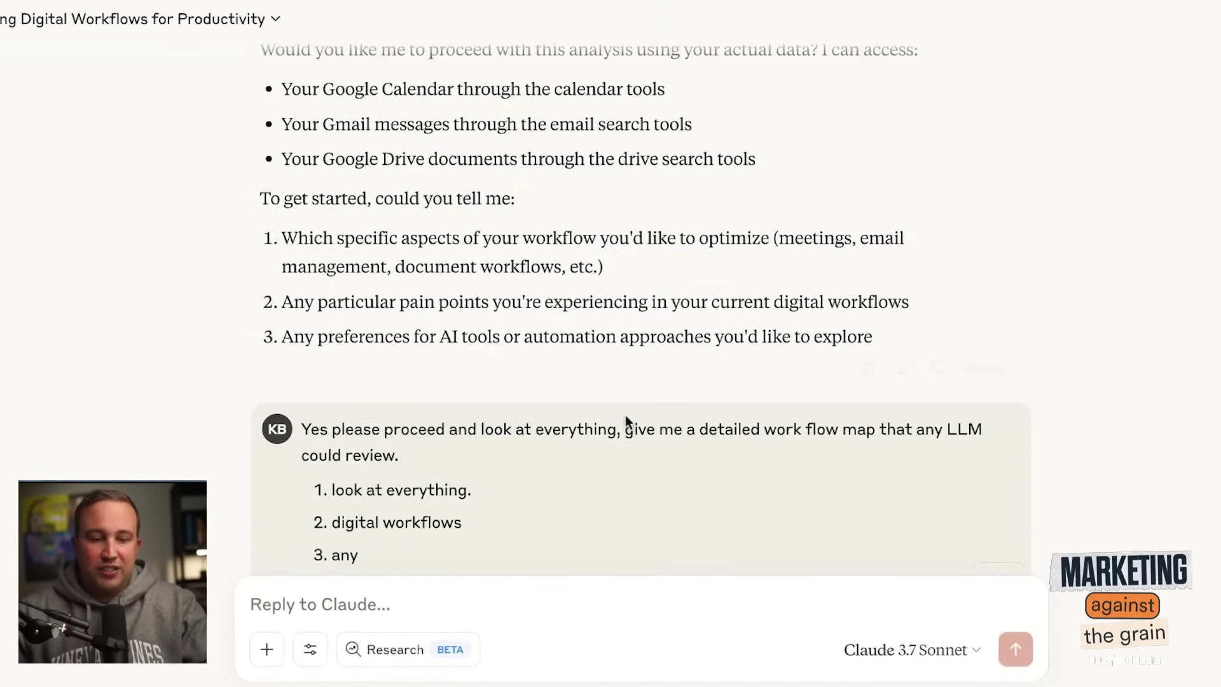
scroll(487, 520, "down", 1)
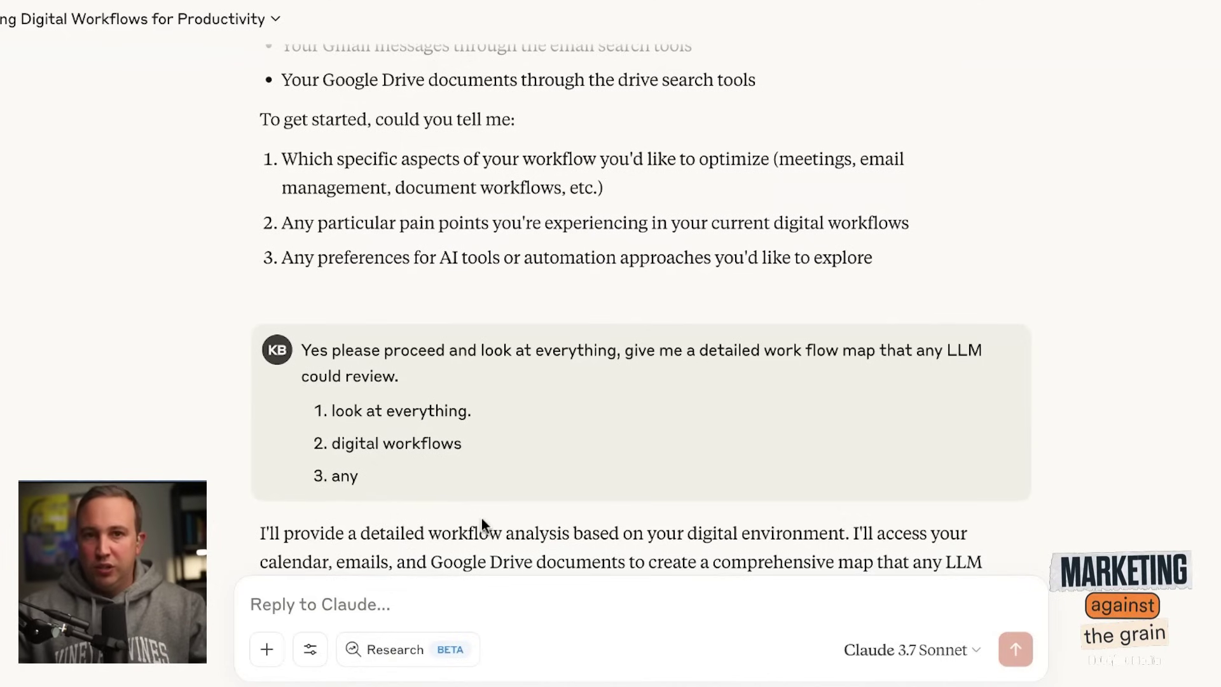
scroll(482, 517, "down", 3)
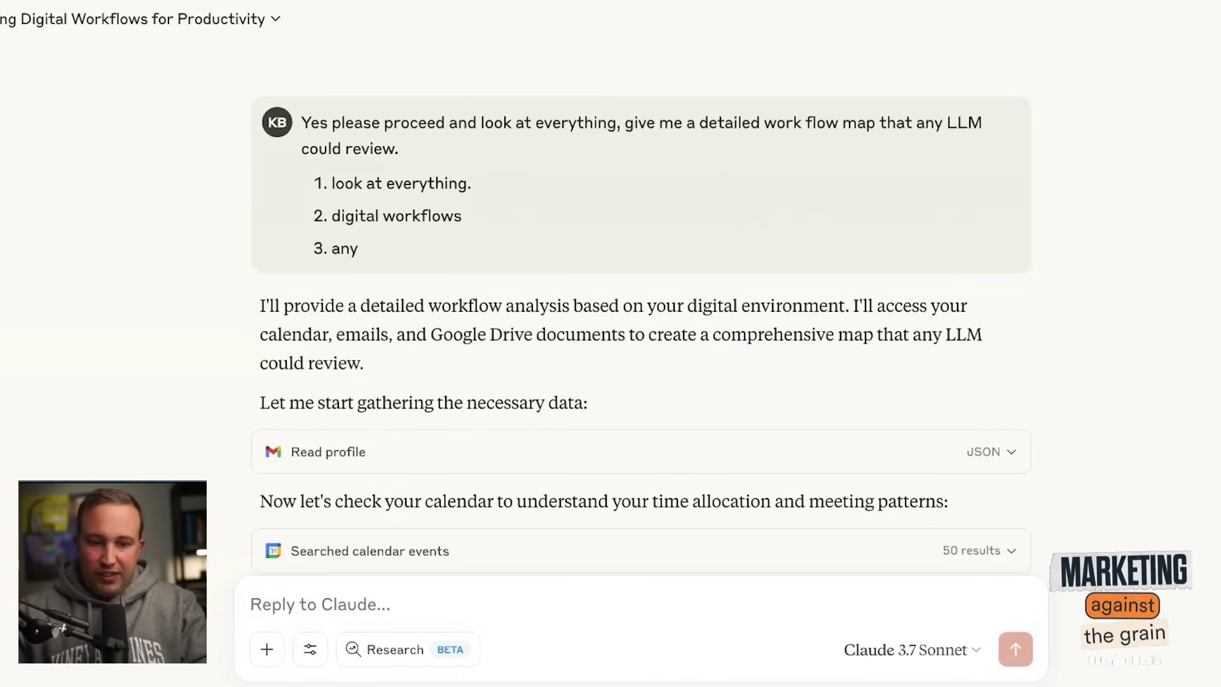
scroll(510, 469, "down", 1)
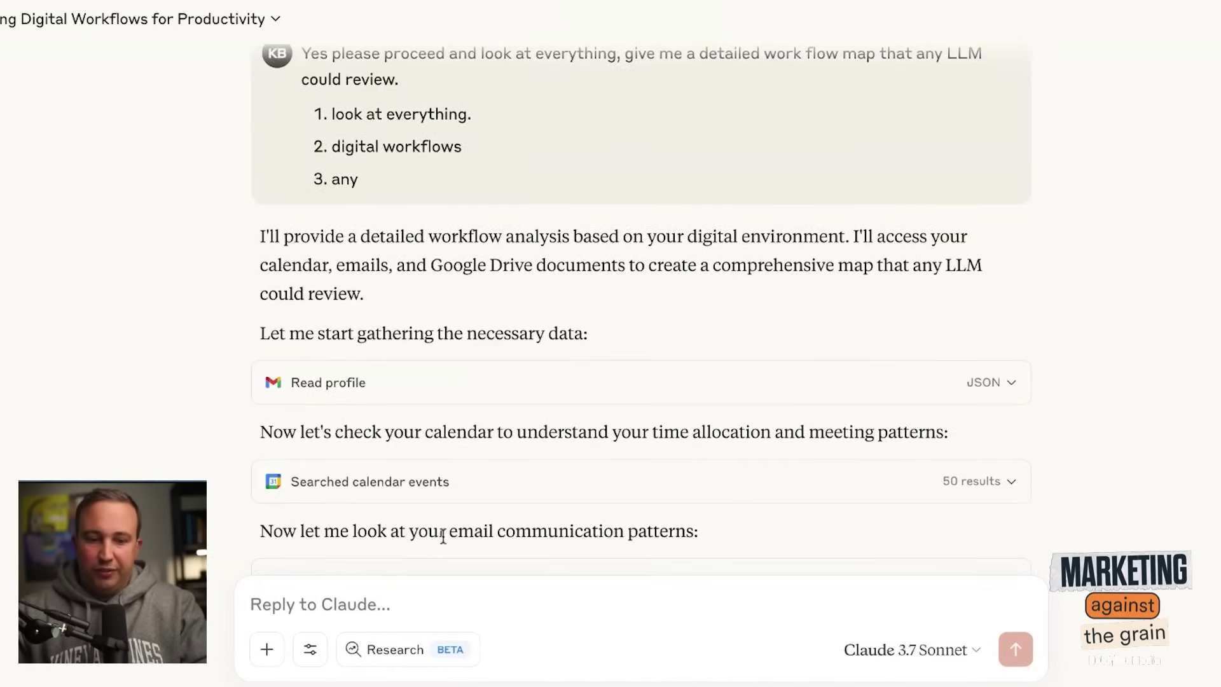
scroll(444, 538, "down", 5)
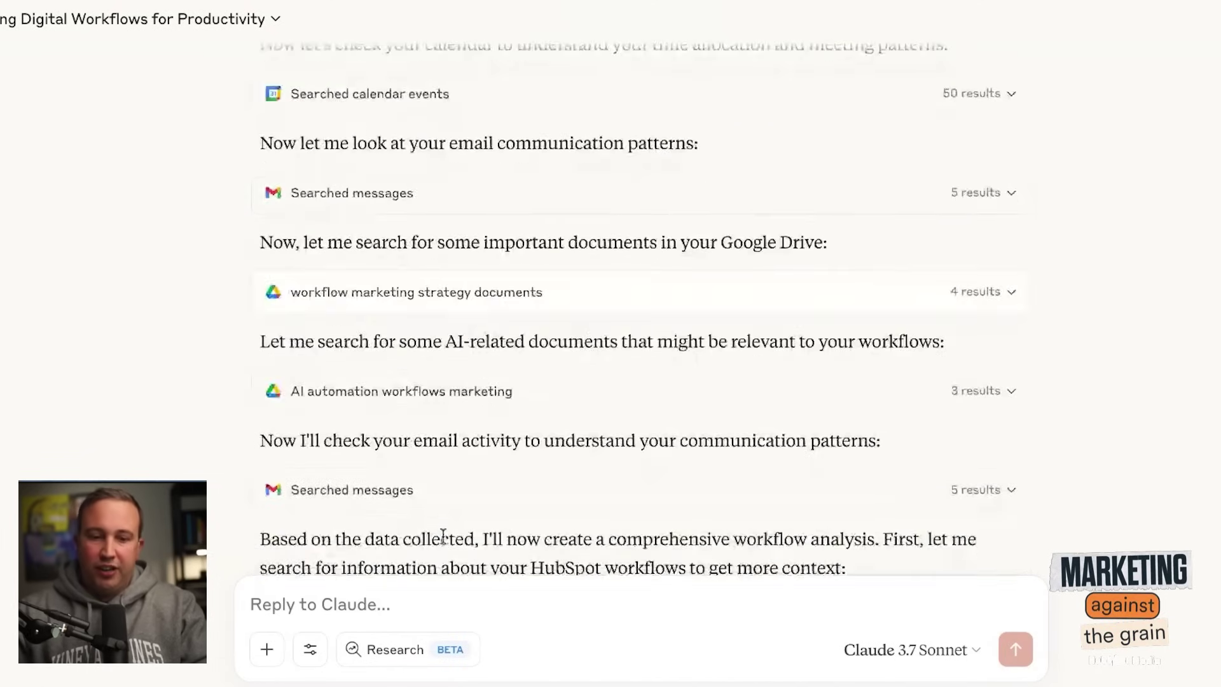
scroll(559, 321, "down", 4)
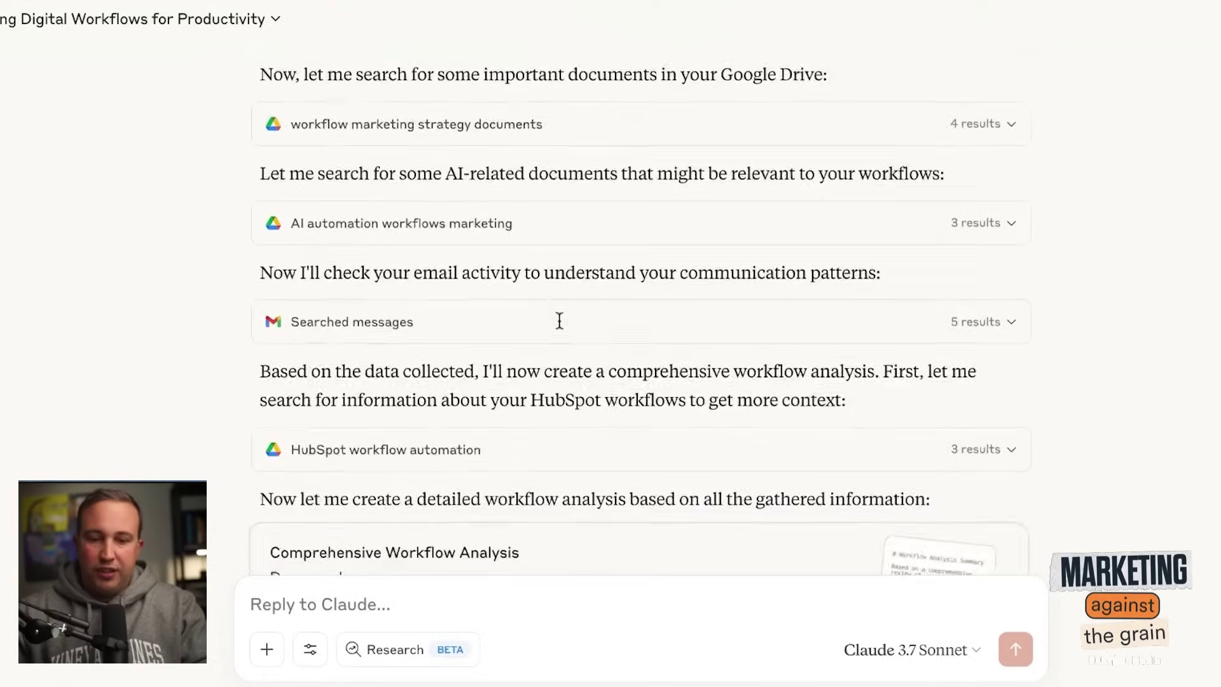
scroll(558, 322, "up", 6)
scroll(559, 321, "down", 8)
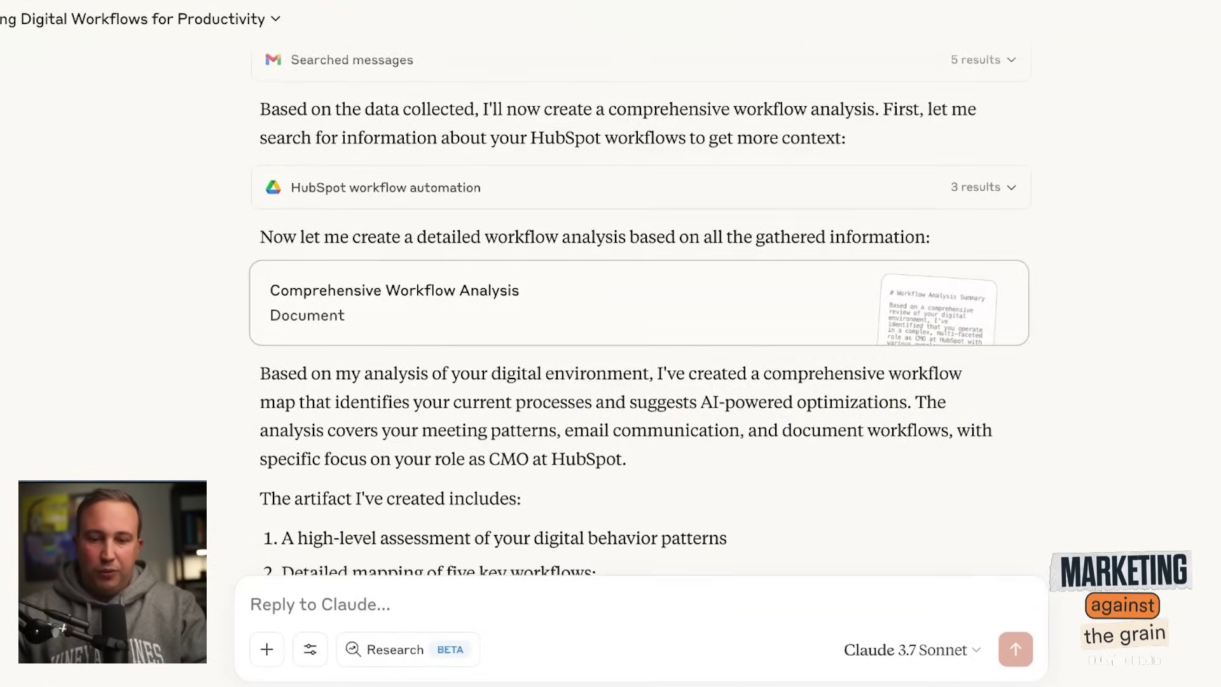
scroll(639, 314, "up", 1)
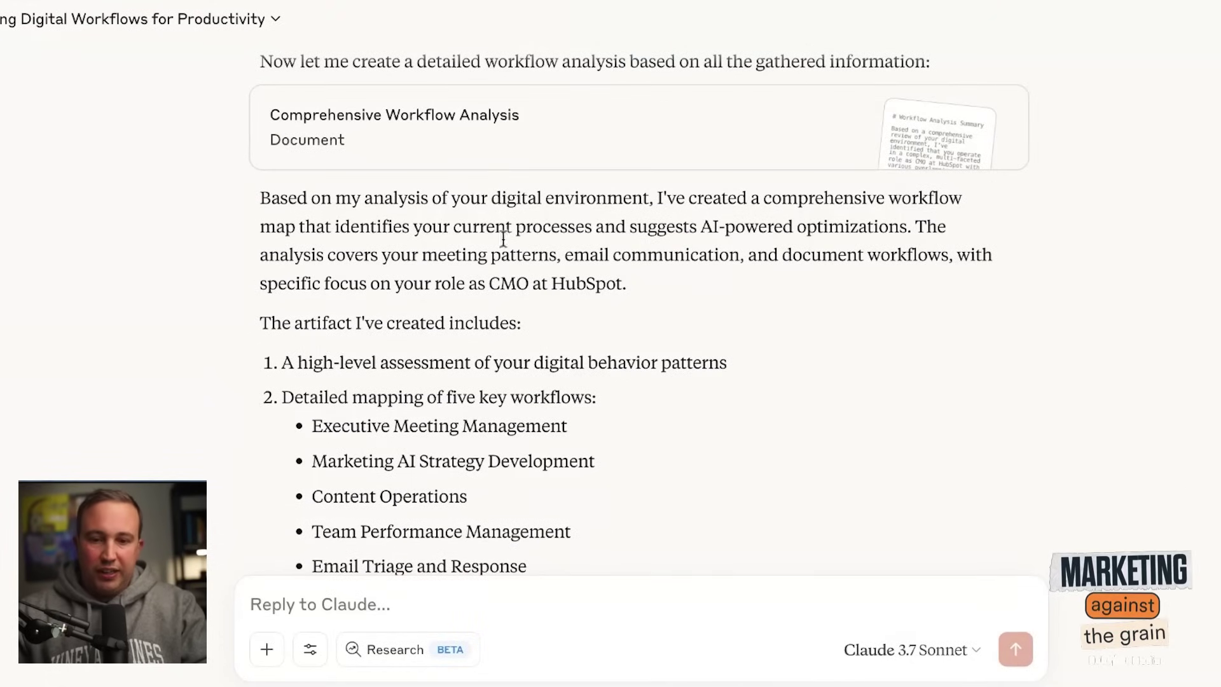
Open the Comprehensive Workflow Analysis document and examine its summary and the mapped executive meeting and marketing AI strategy workflows.
left_click(493, 144)
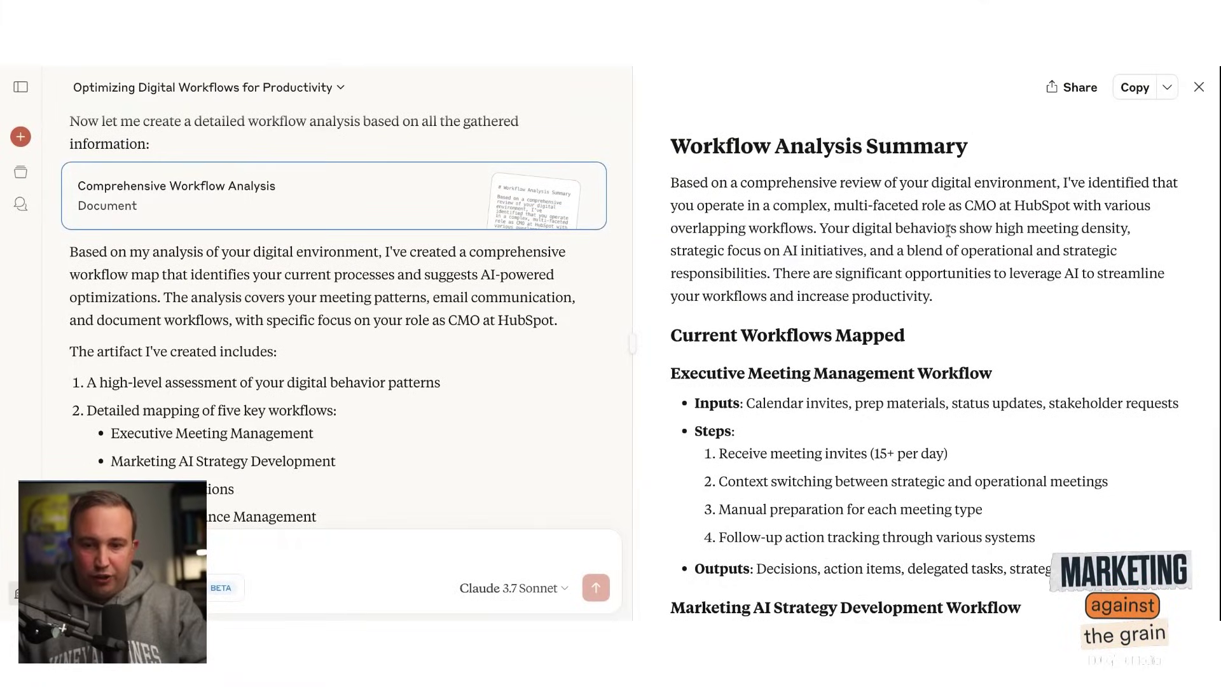
scroll(393, 417, "down", 4)
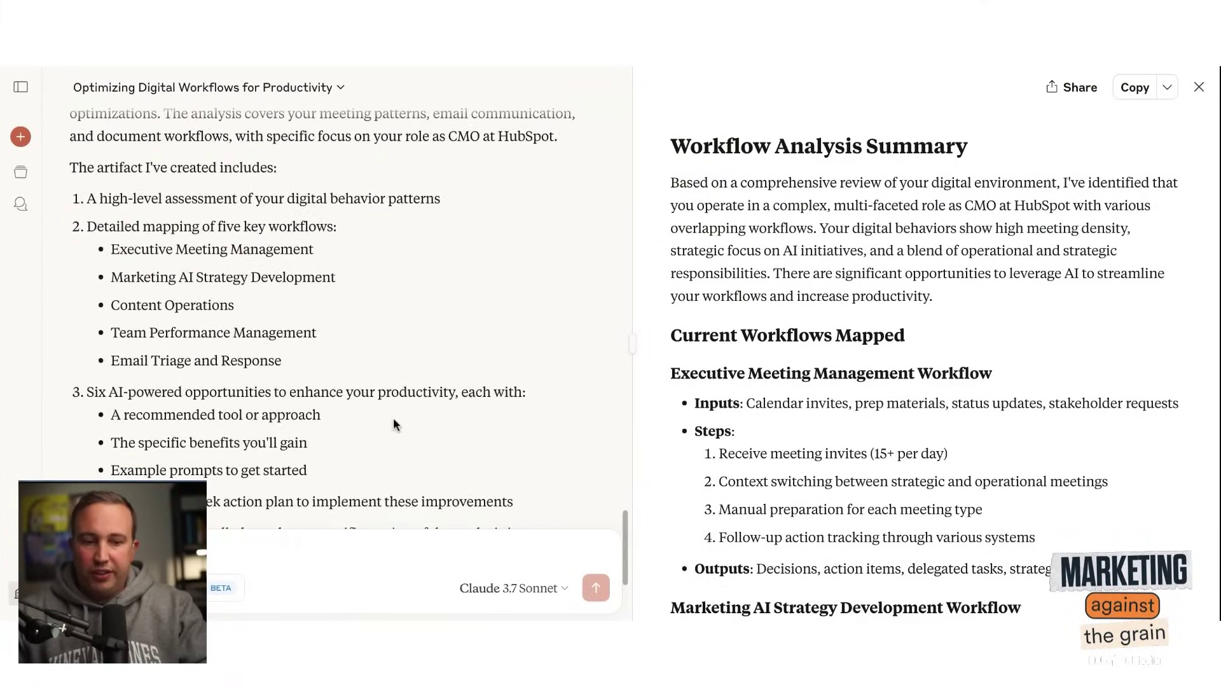
scroll(393, 417, "up", 5)
scroll(859, 401, "down", 1)
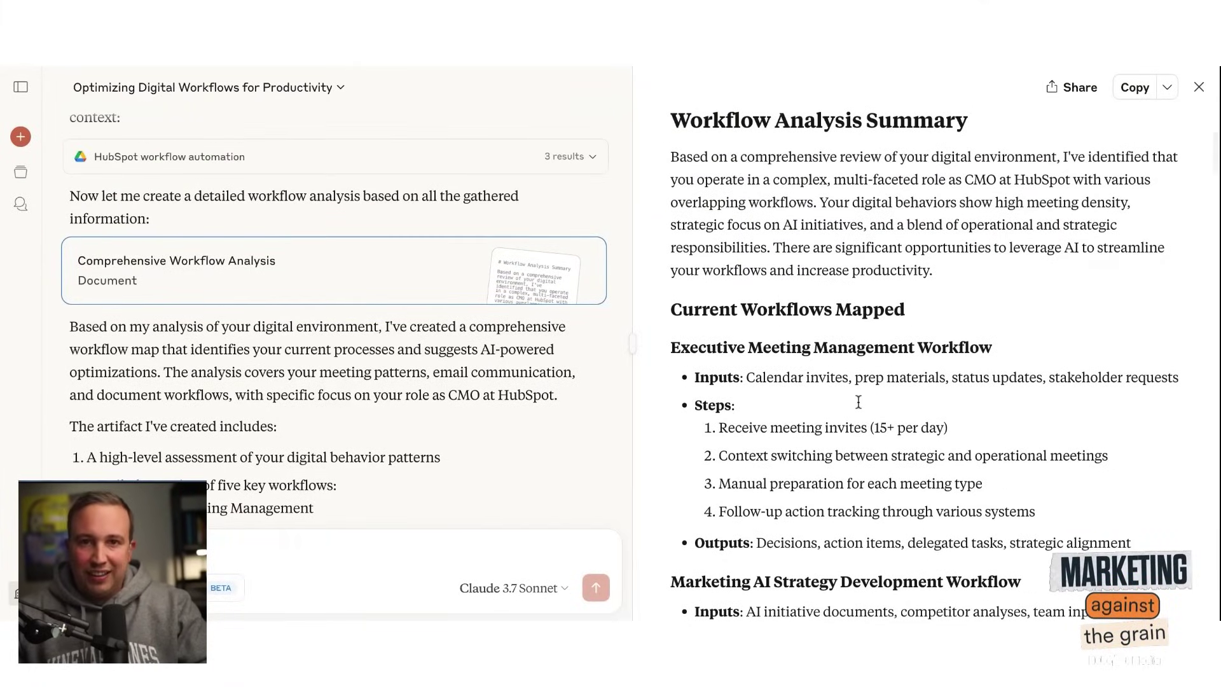
scroll(858, 402, "up", 1)
scroll(821, 299, "down", 3)
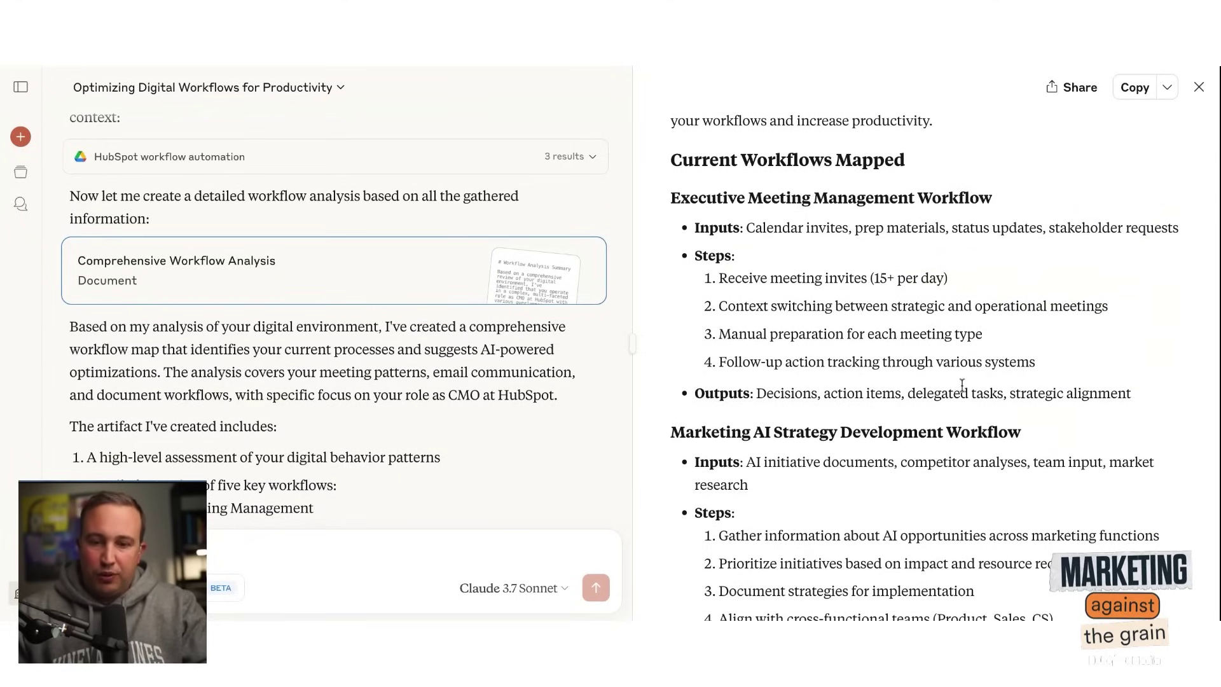
scroll(962, 384, "down", 1)
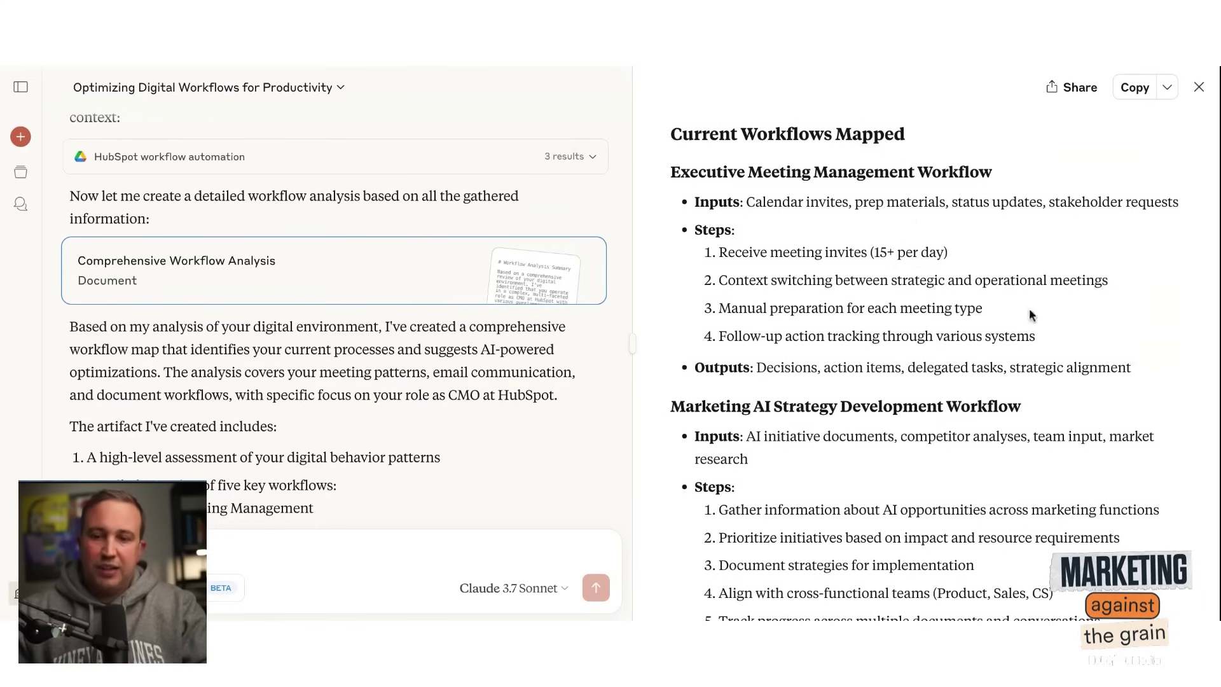
scroll(1031, 318, "down", 1)
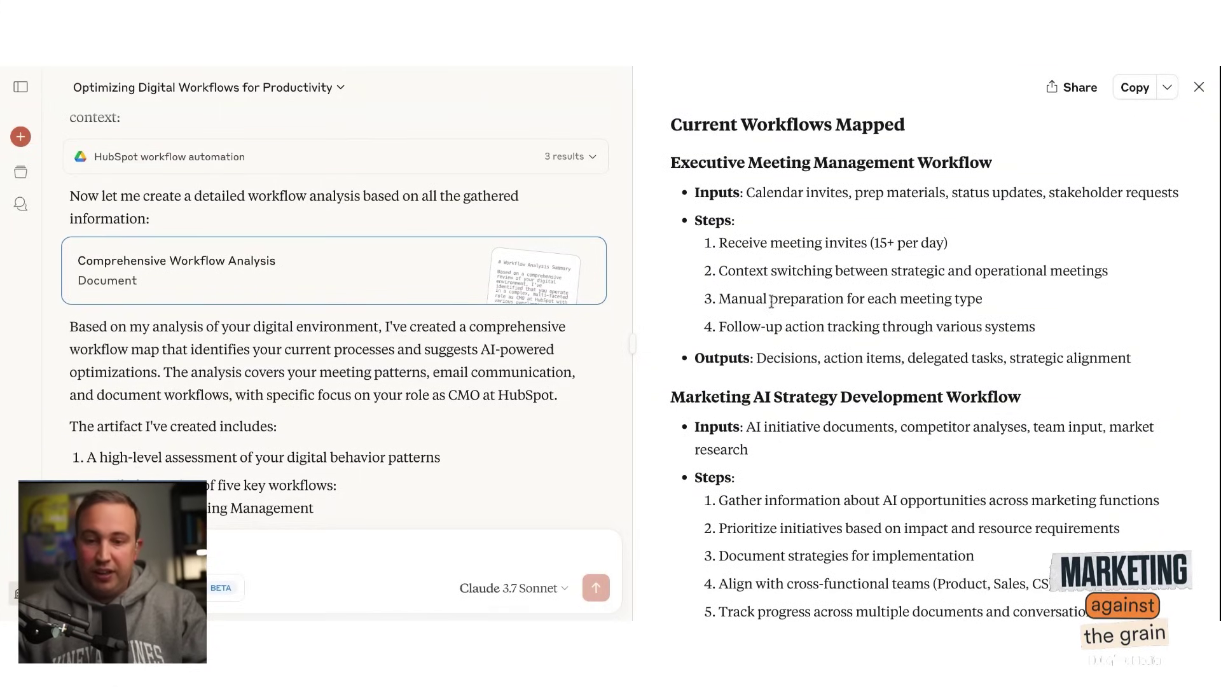
scroll(819, 320, "down", 2)
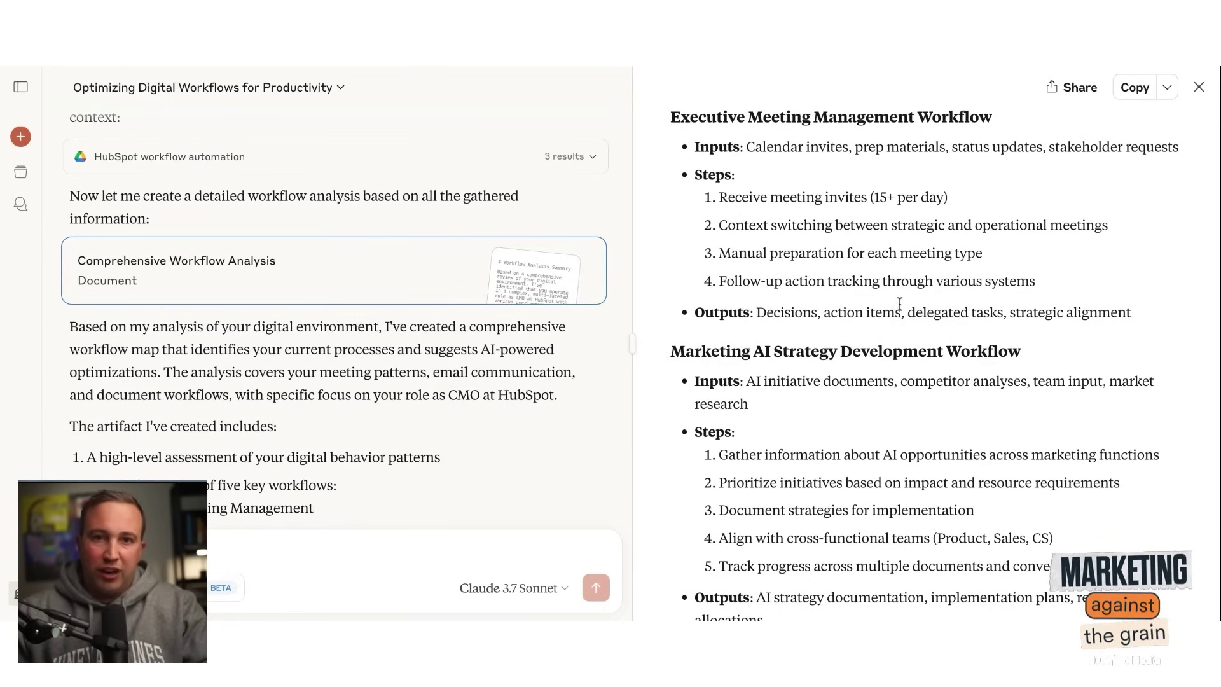
scroll(899, 303, "up", 2)
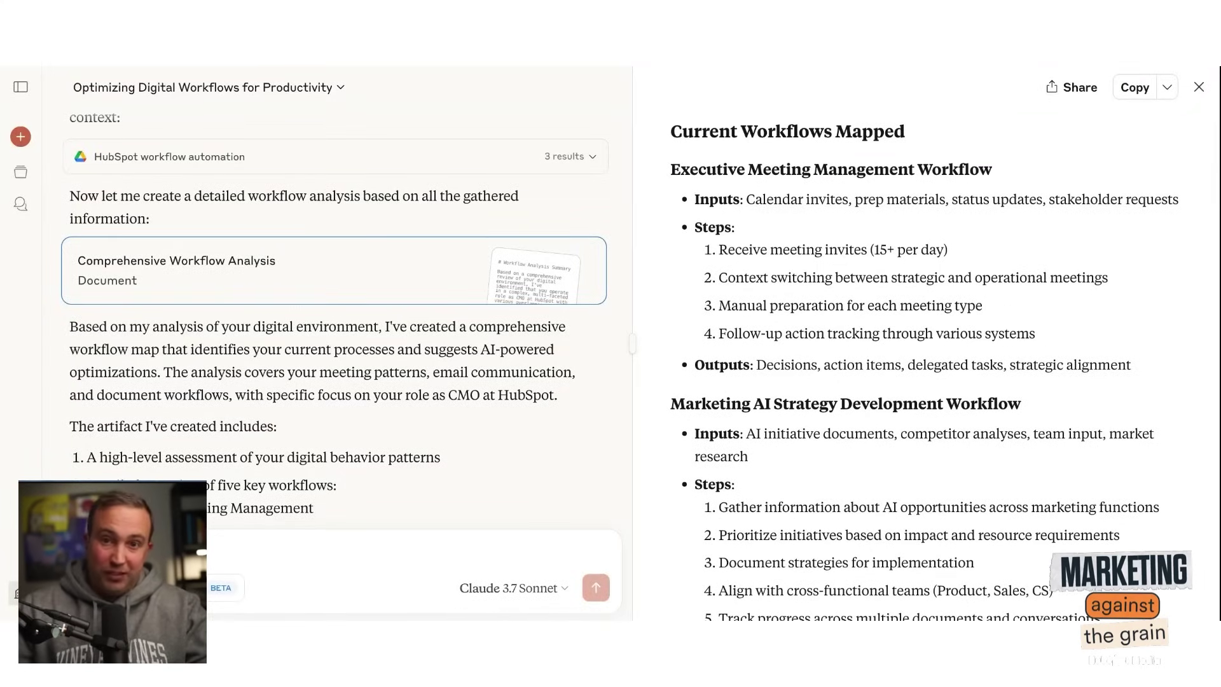
scroll(929, 260, "down", 3)
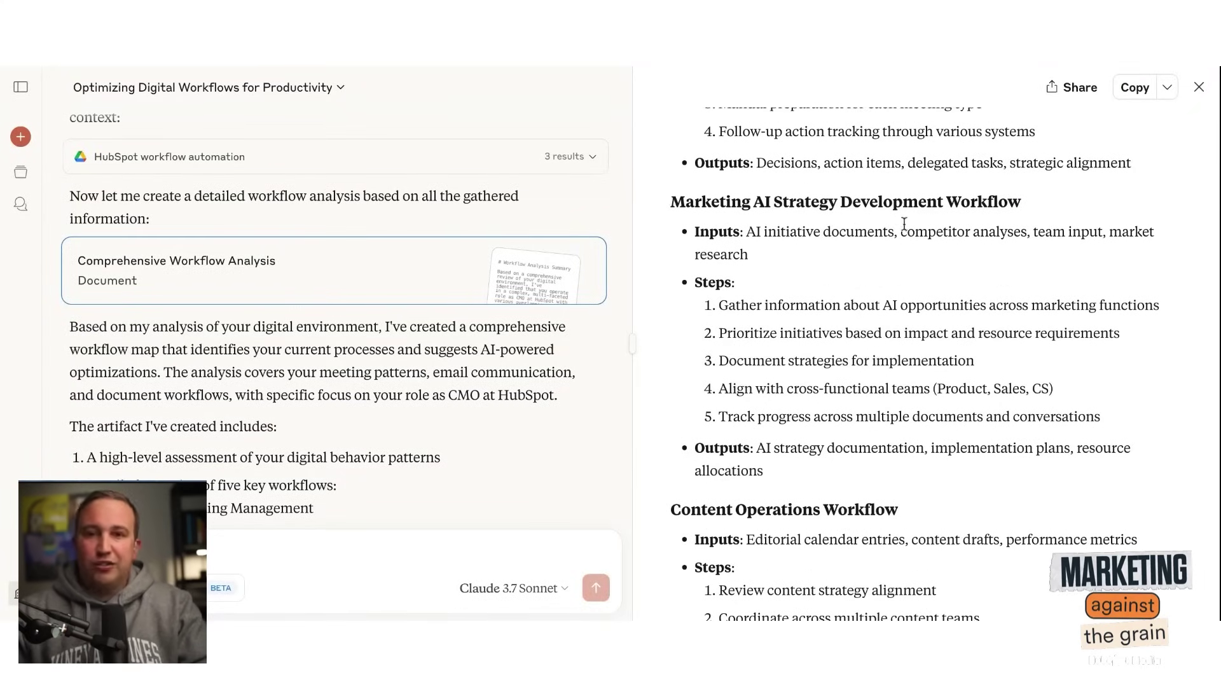
scroll(928, 261, "up", 6)
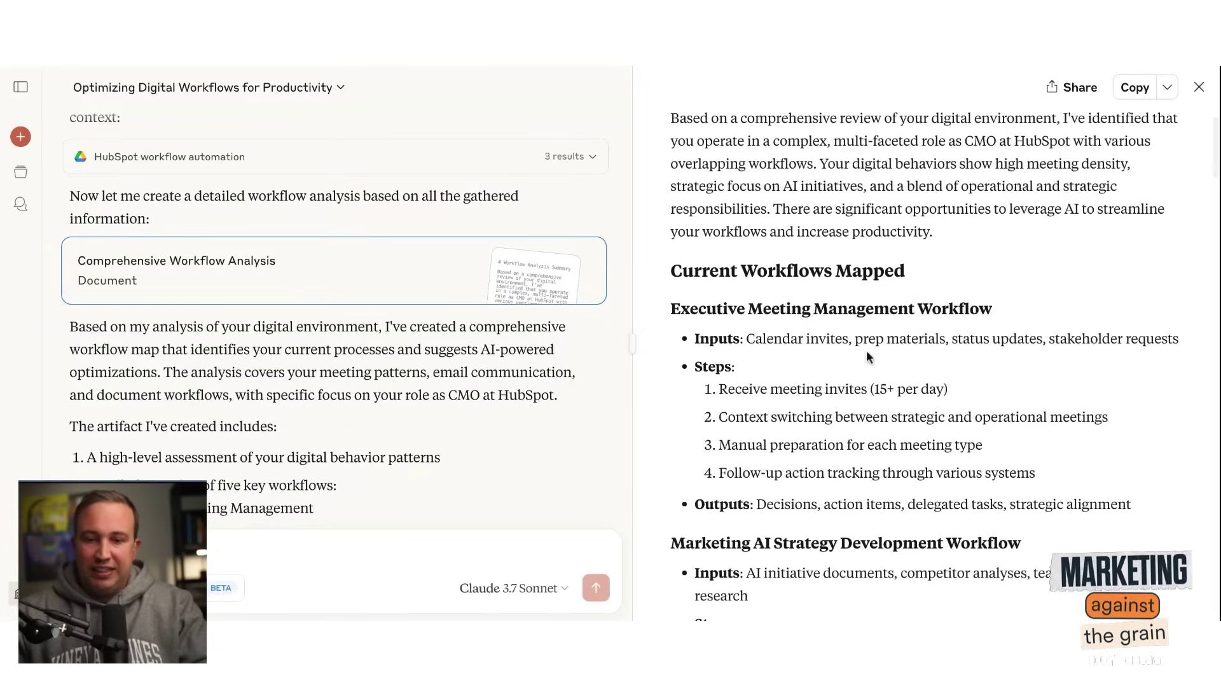
Read the remaining mapped workflows, from marketing AI strategy through email triage, and the Meeting Preparation Automation opportunity with its example prompt.
scroll(915, 352, "down", 4)
scroll(918, 360, "down", 2)
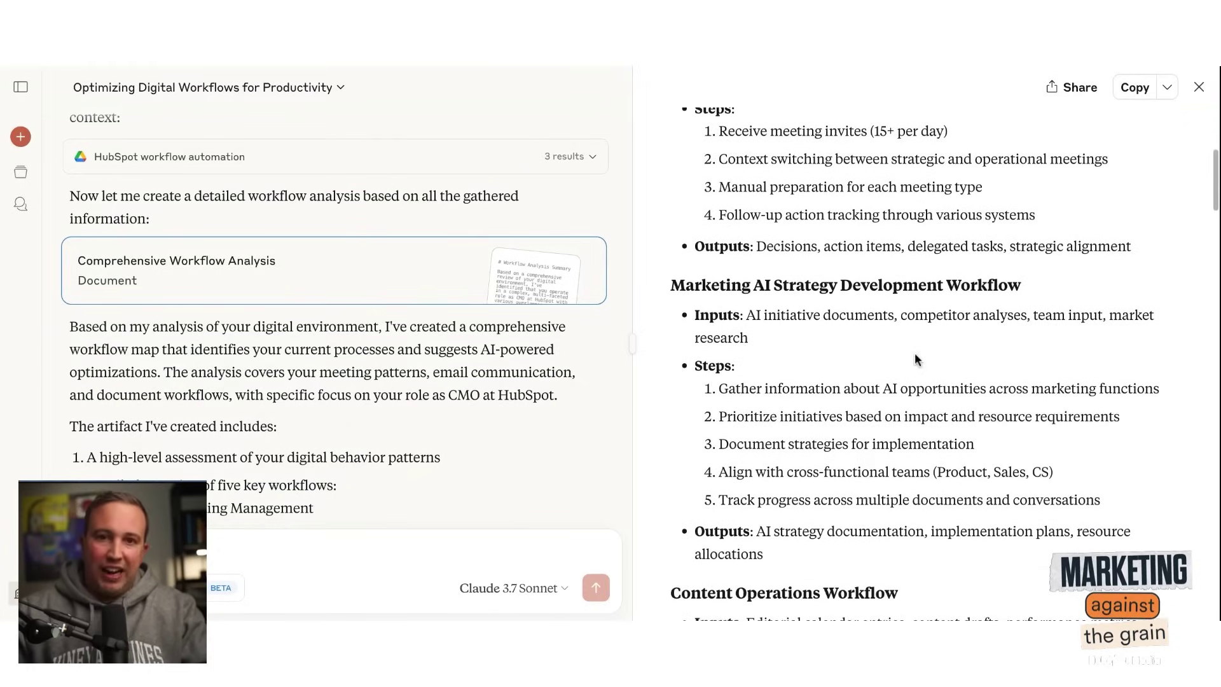
scroll(918, 360, "down", 1)
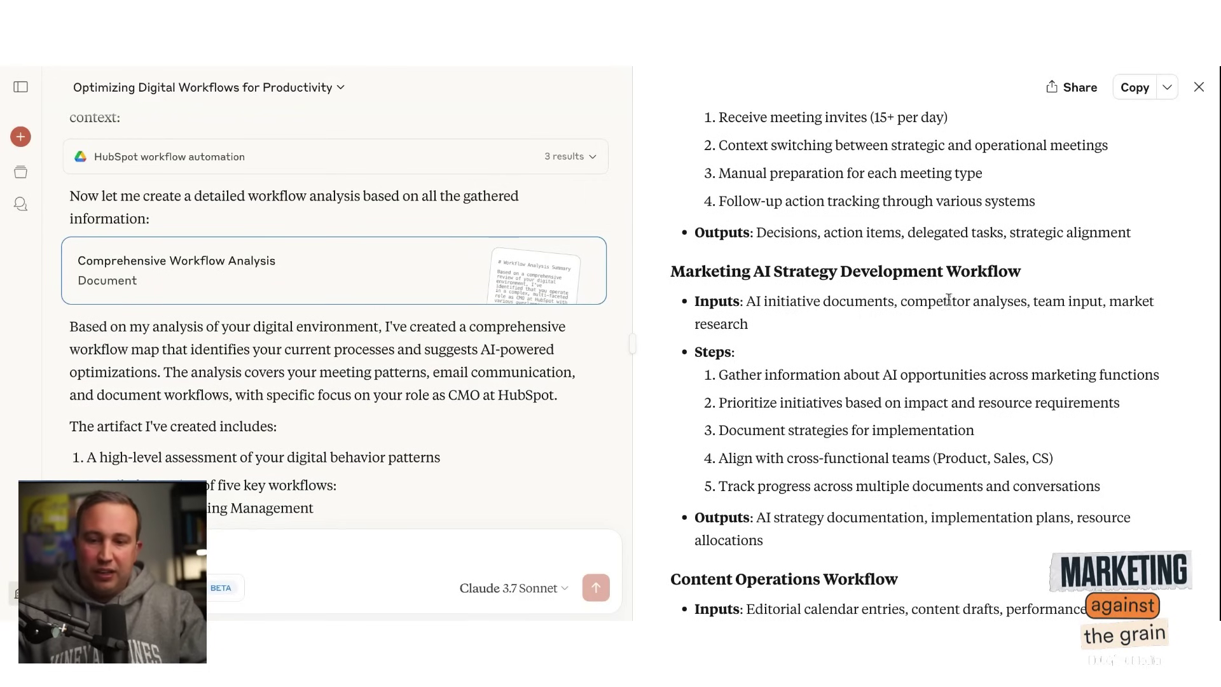
scroll(956, 423, "down", 1)
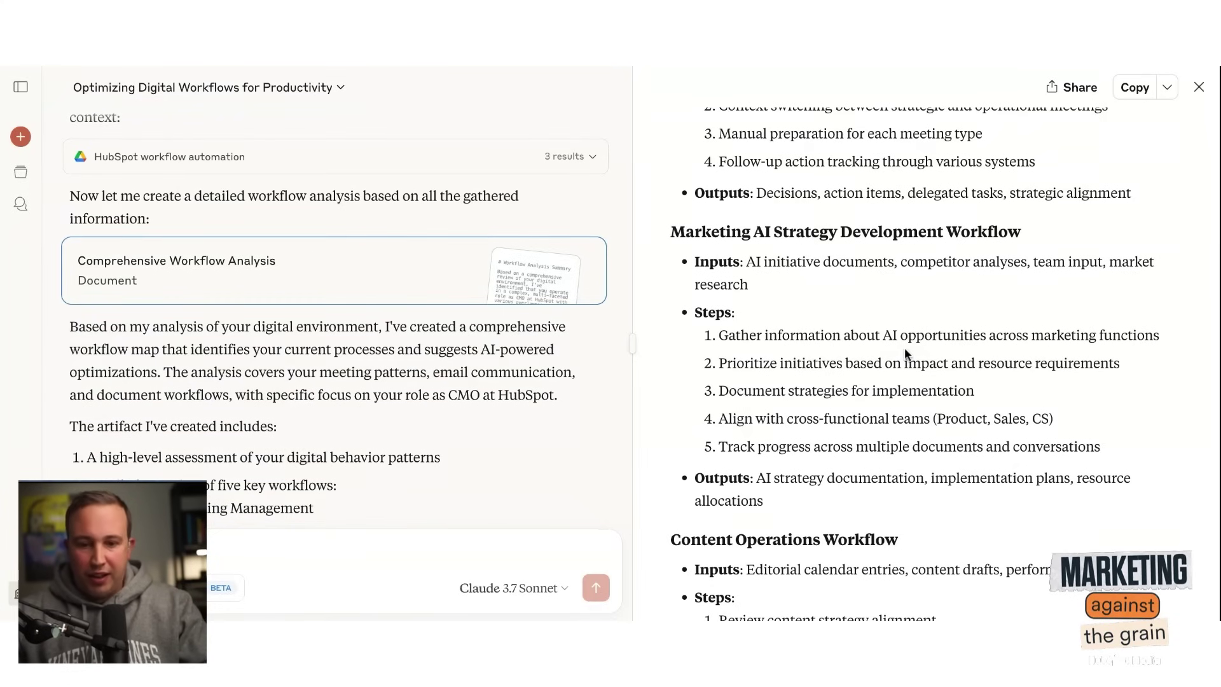
scroll(858, 399, "down", 1)
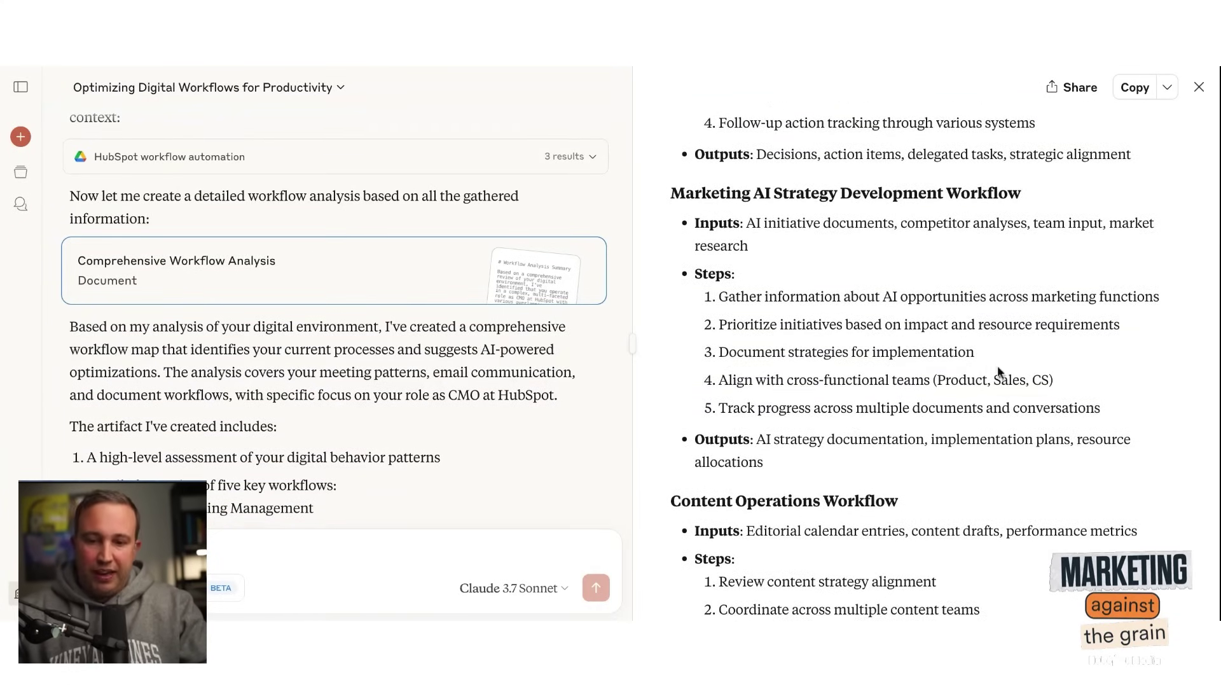
scroll(932, 435, "down", 1)
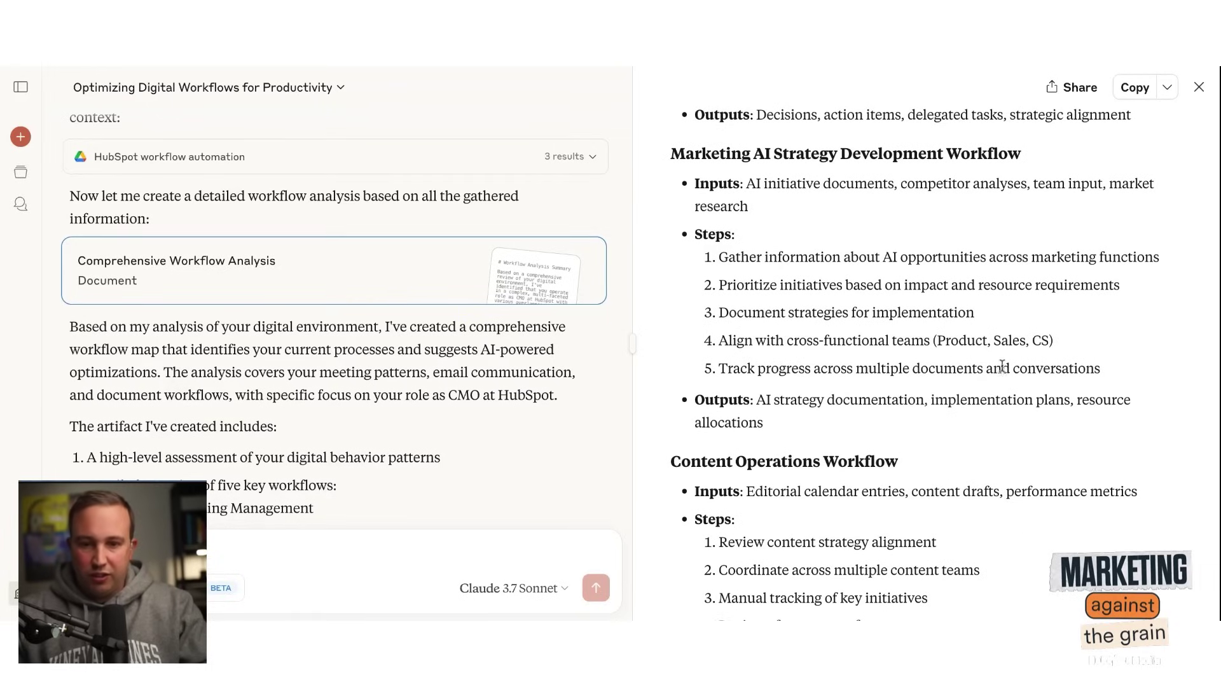
scroll(982, 435, "down", 2)
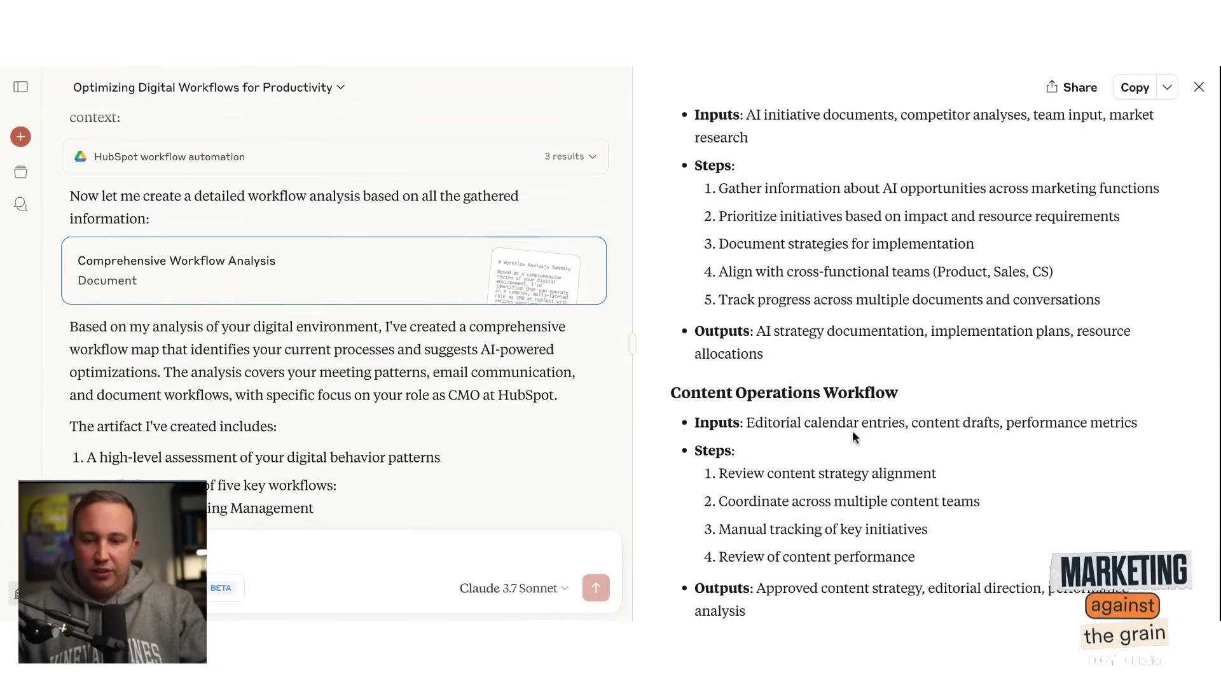
scroll(932, 471, "down", 5)
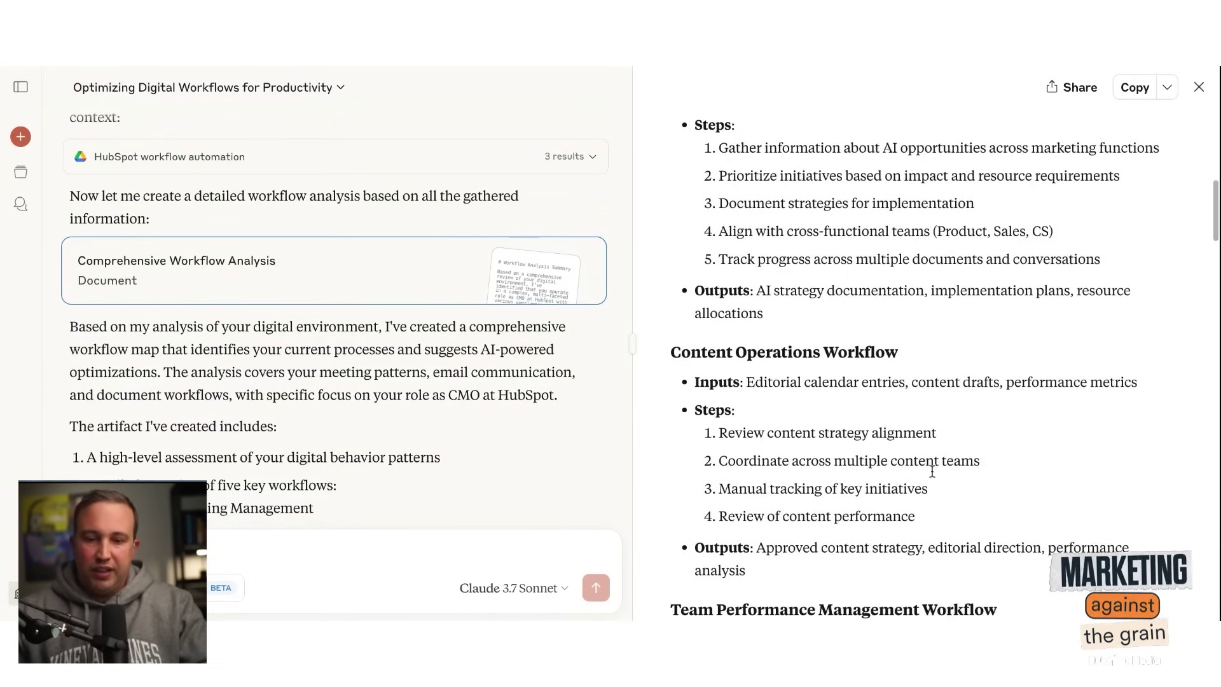
scroll(932, 470, "down", 10)
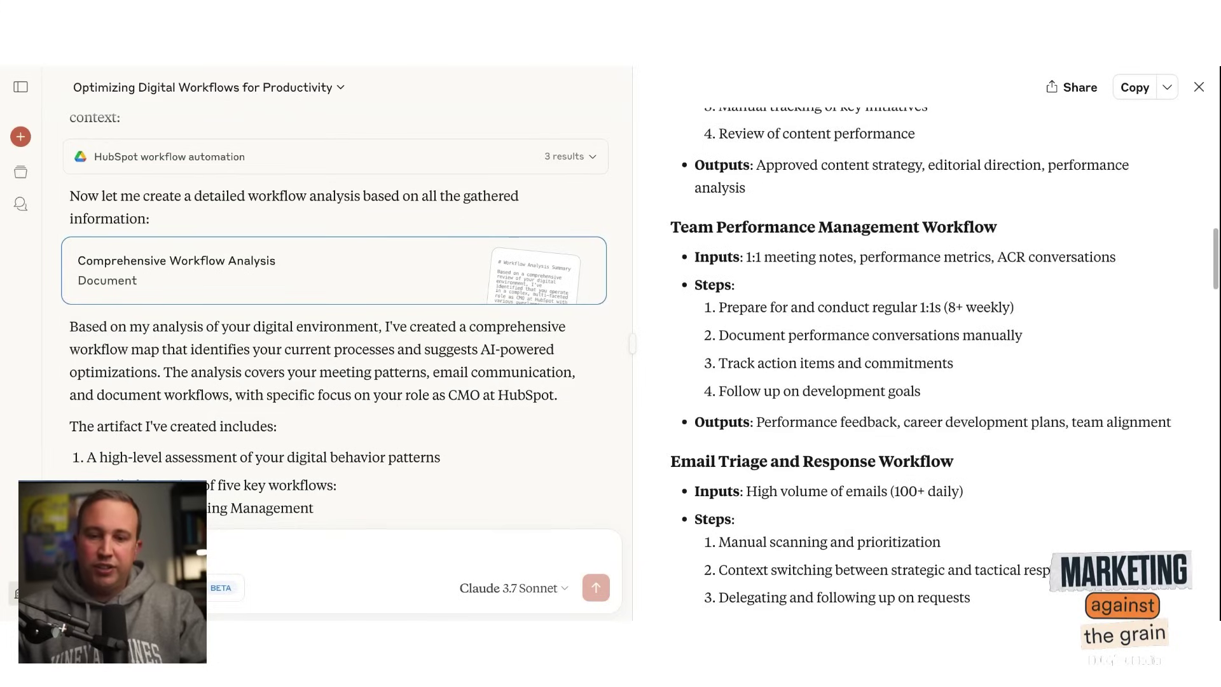
scroll(945, 480, "down", 4)
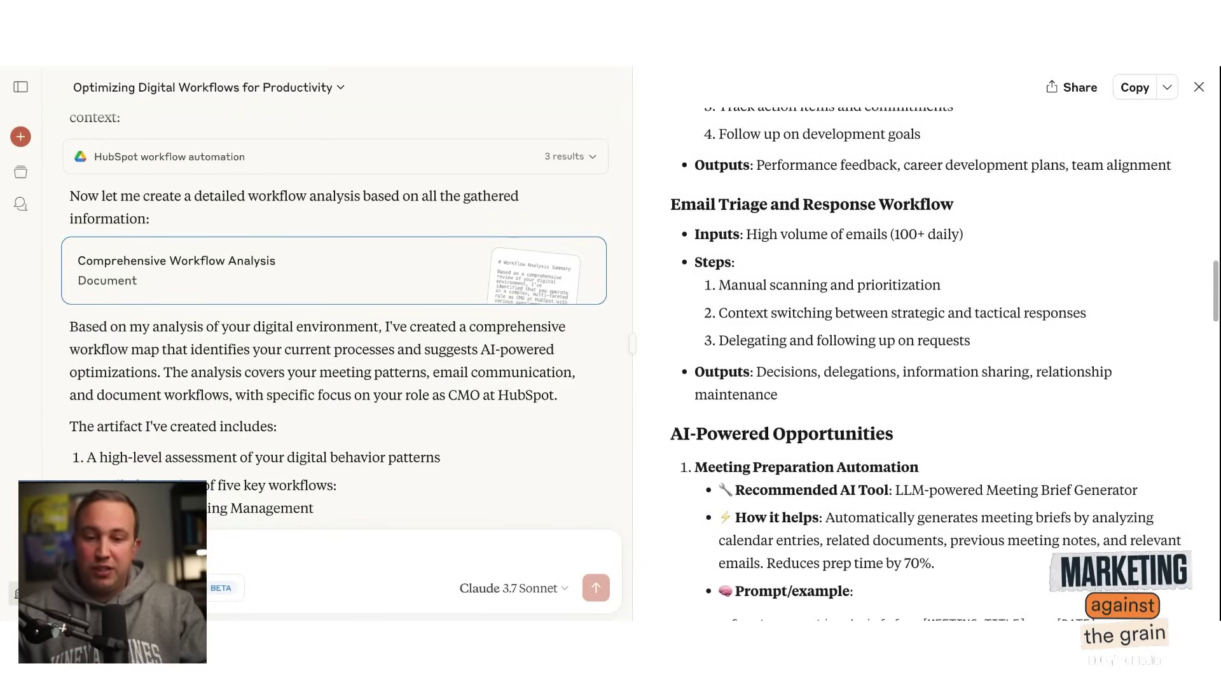
scroll(946, 480, "down", 6)
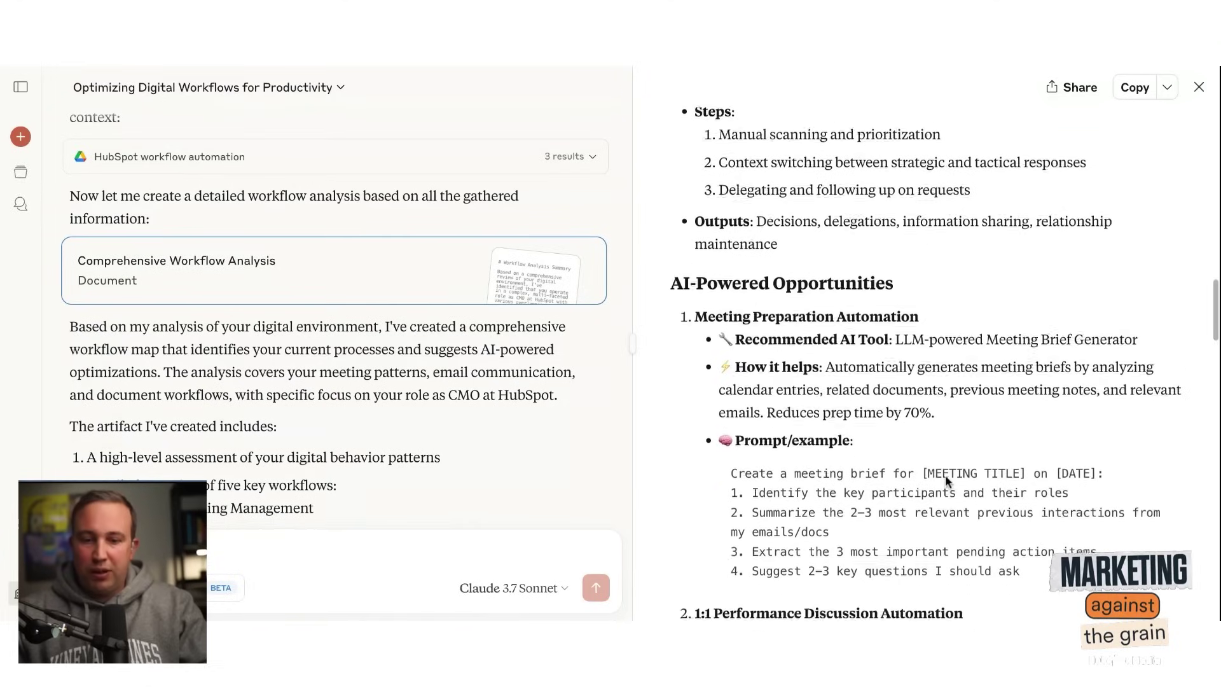
scroll(931, 362, "down", 1)
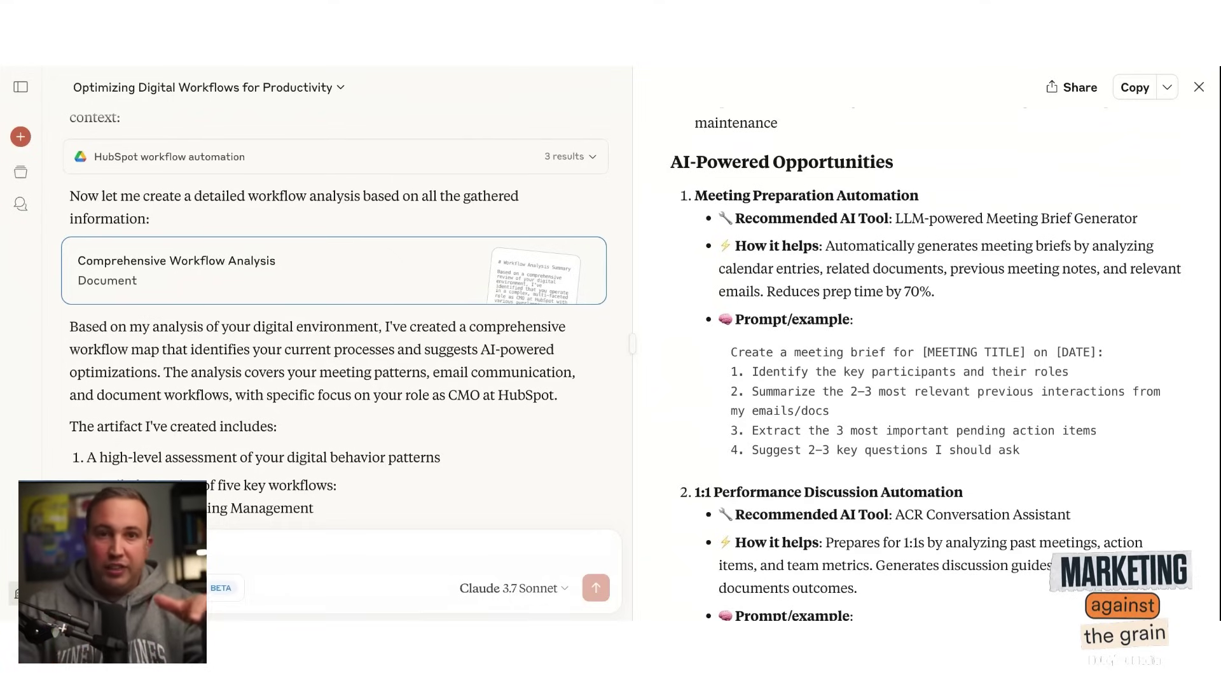
Copy the whole Executive Meeting Management Workflow section, from its heading through its outputs, out of the analysis document.
scroll(922, 381, "up", 6)
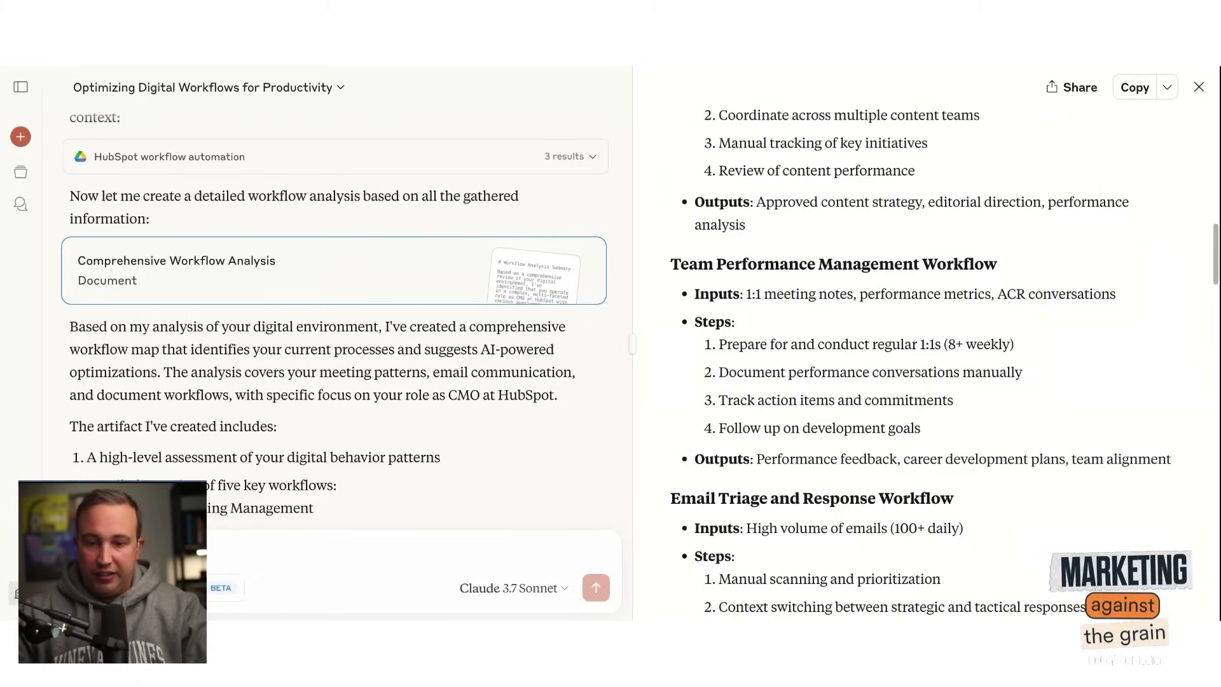
scroll(922, 381, "down", 6)
scroll(922, 382, "up", 6)
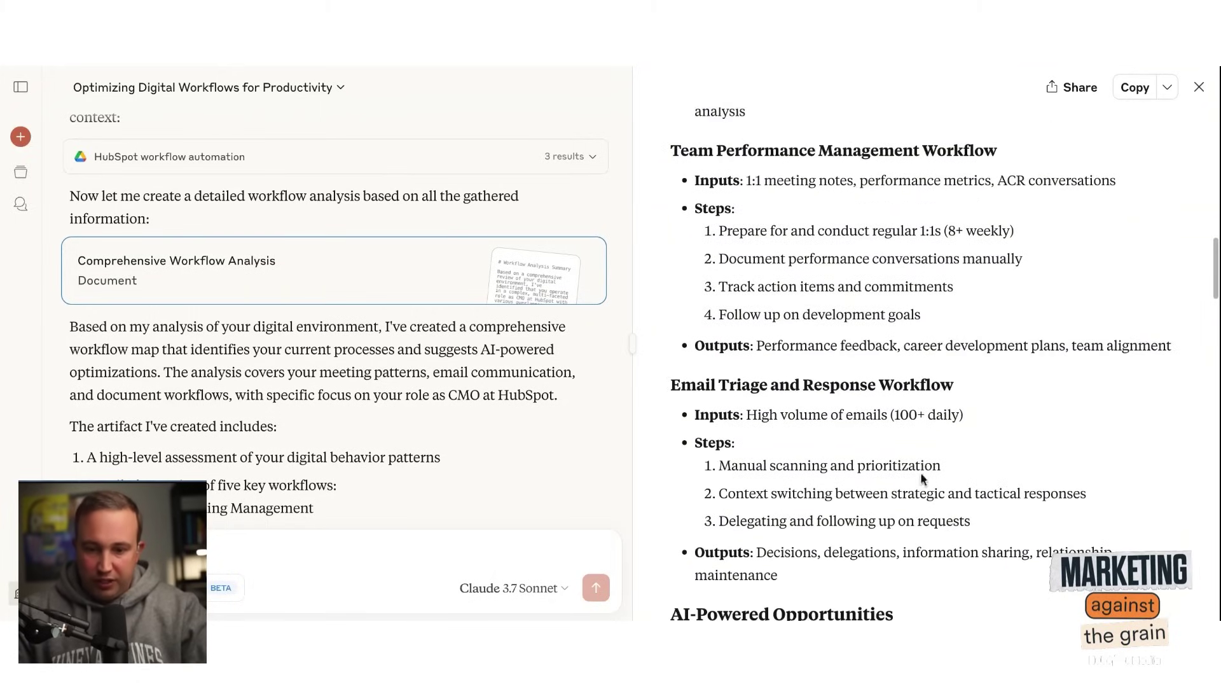
scroll(923, 478, "down", 1)
scroll(962, 406, "up", 10)
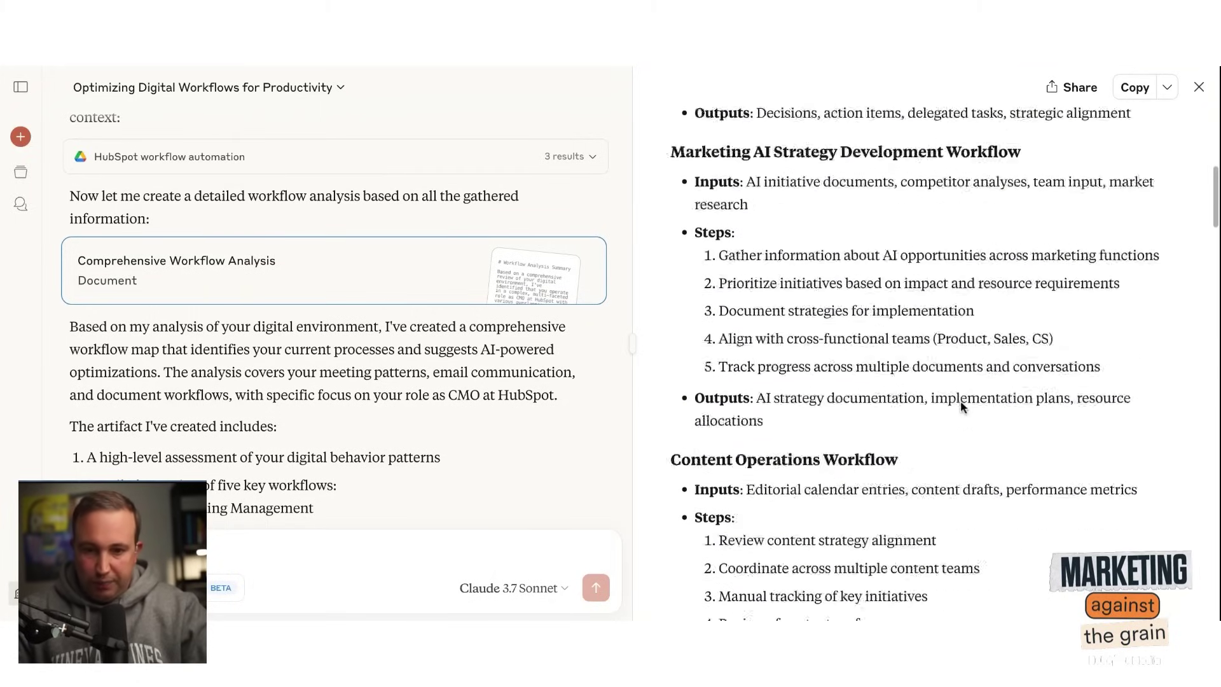
scroll(962, 406, "up", 5)
left_click_drag(1140, 410, 672, 210)
key("ctrl+c")
Send Claude "can you go deeper on this and give more specifics and diagram the workflow" followed by the copied workflow section.
key("ctrl+v")
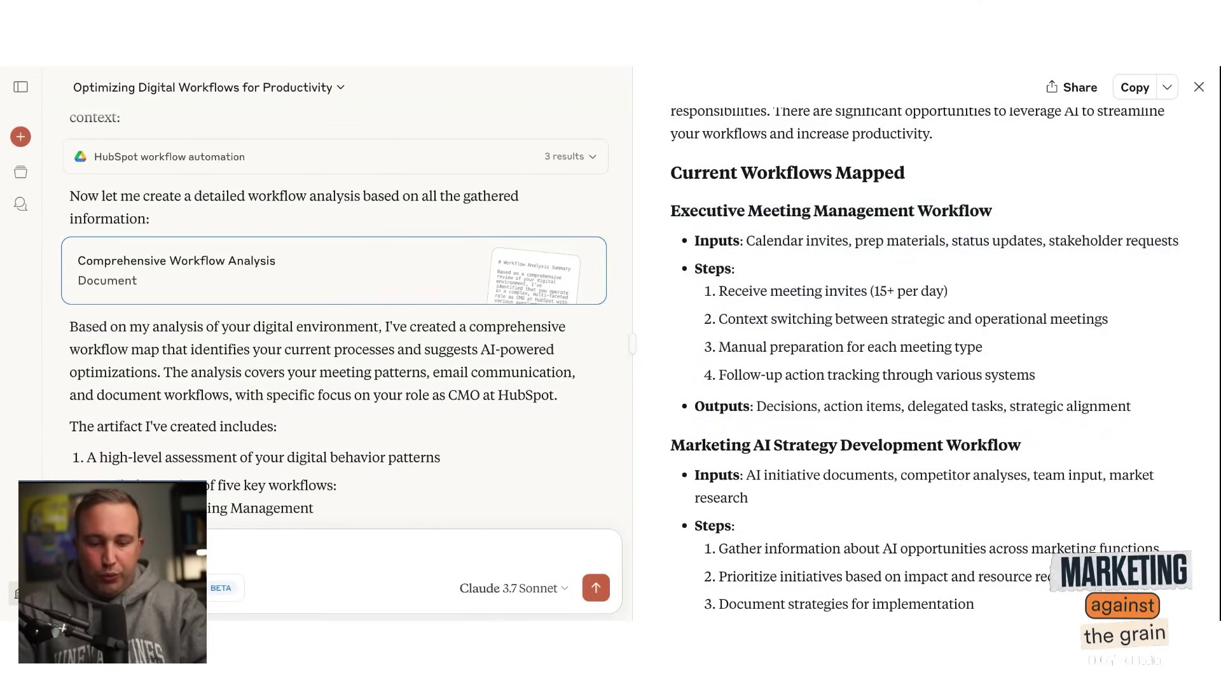
type("this")
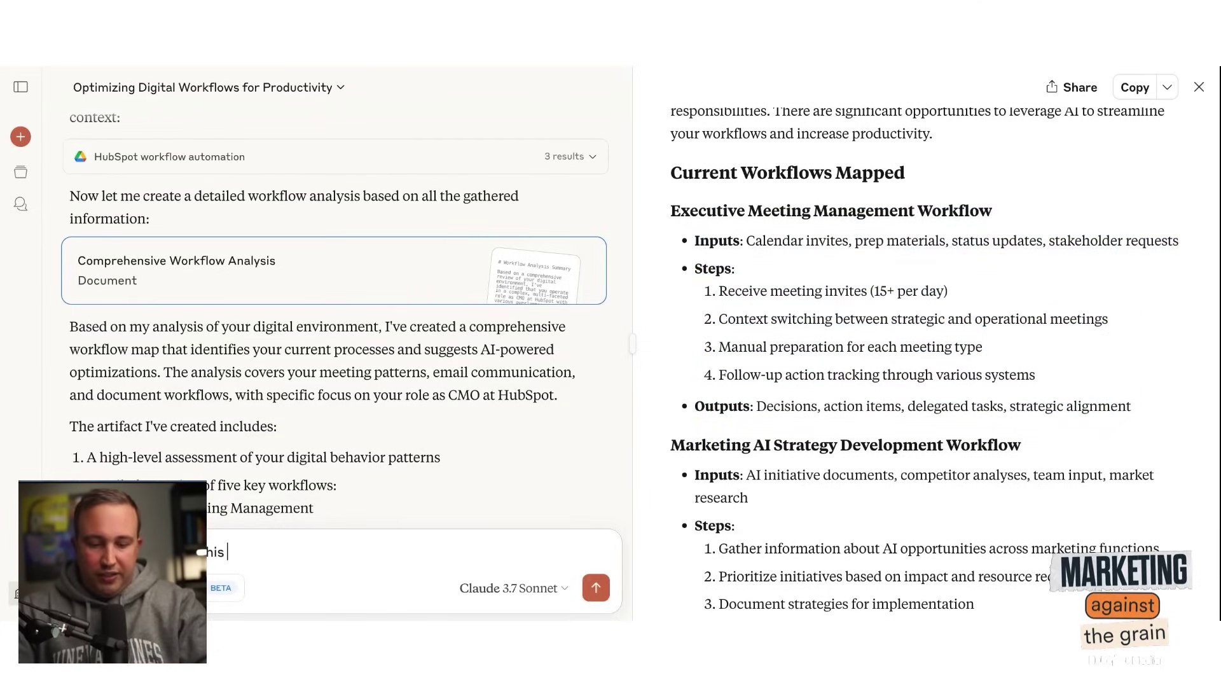
type(" and give more ")
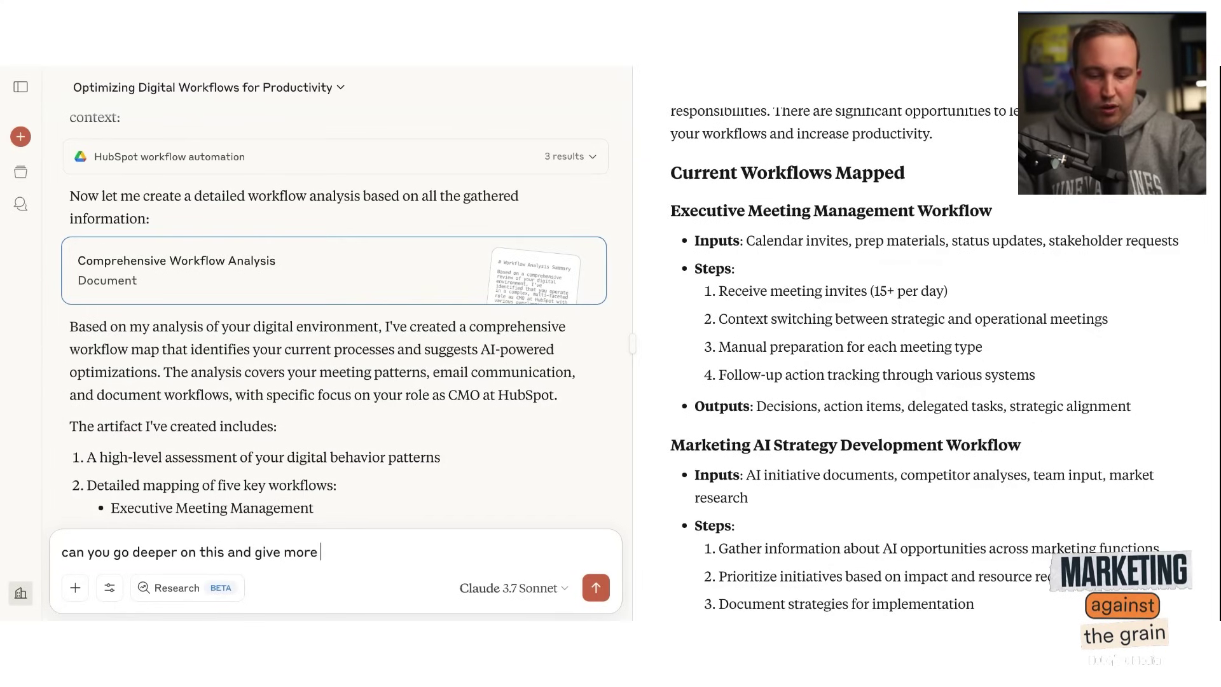
type("specifics and ")
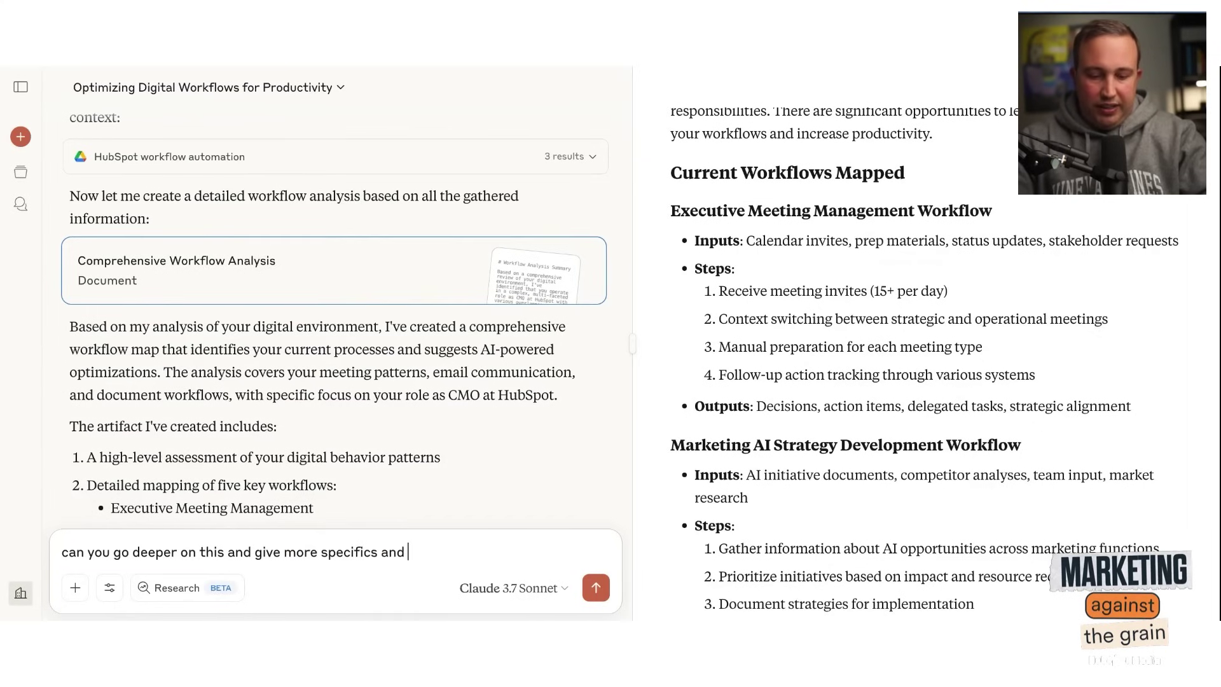
type("diagram the work")
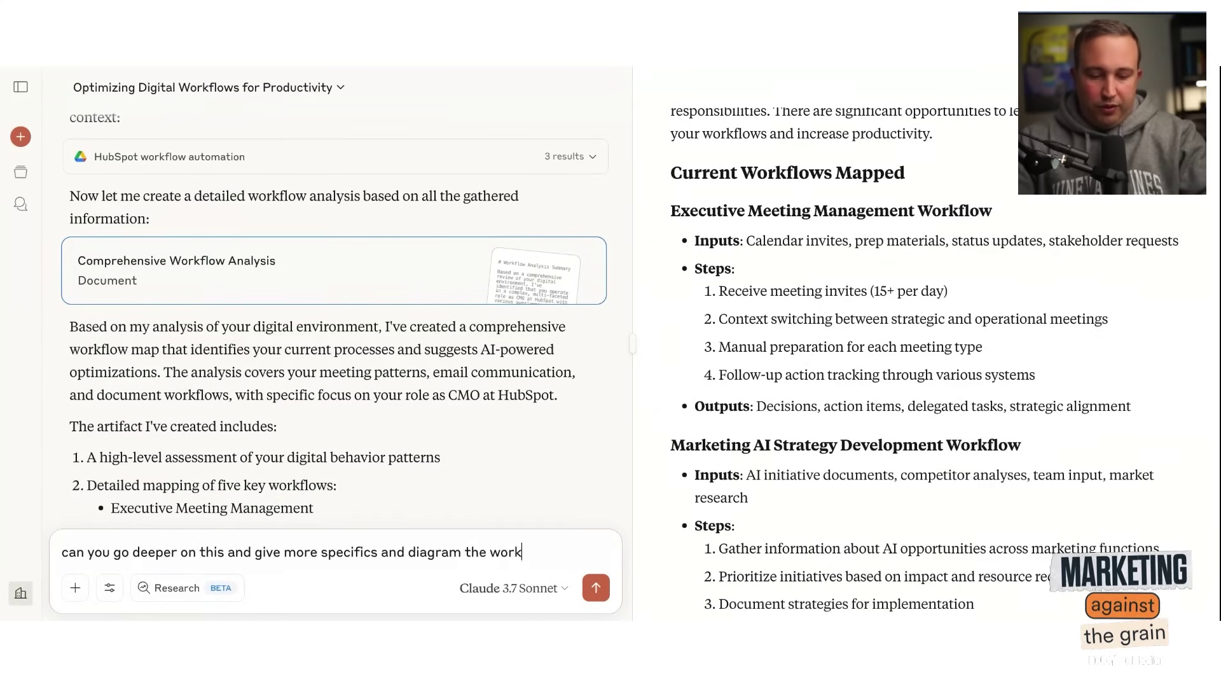
type("flow")
key("ctrl+v")
key("Return")
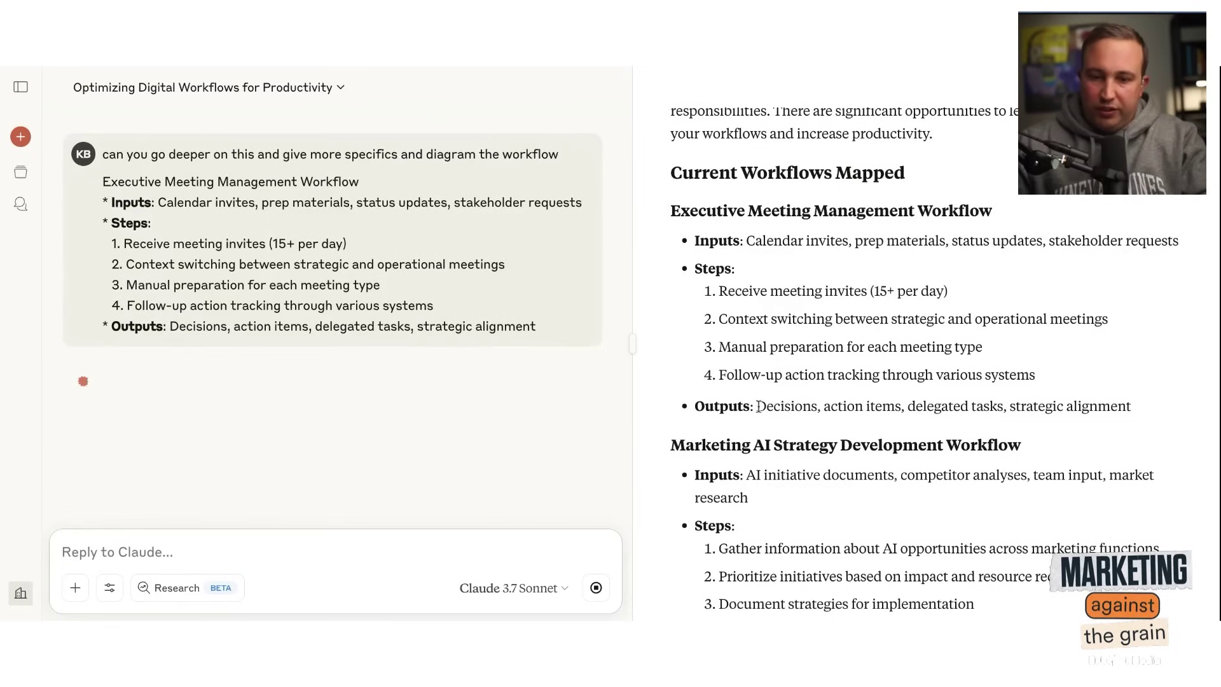
Review the document's AI-powered opportunities for meeting preparation and 1:1 performance discussions while Claude works on the request.
scroll(758, 405, "down", 11)
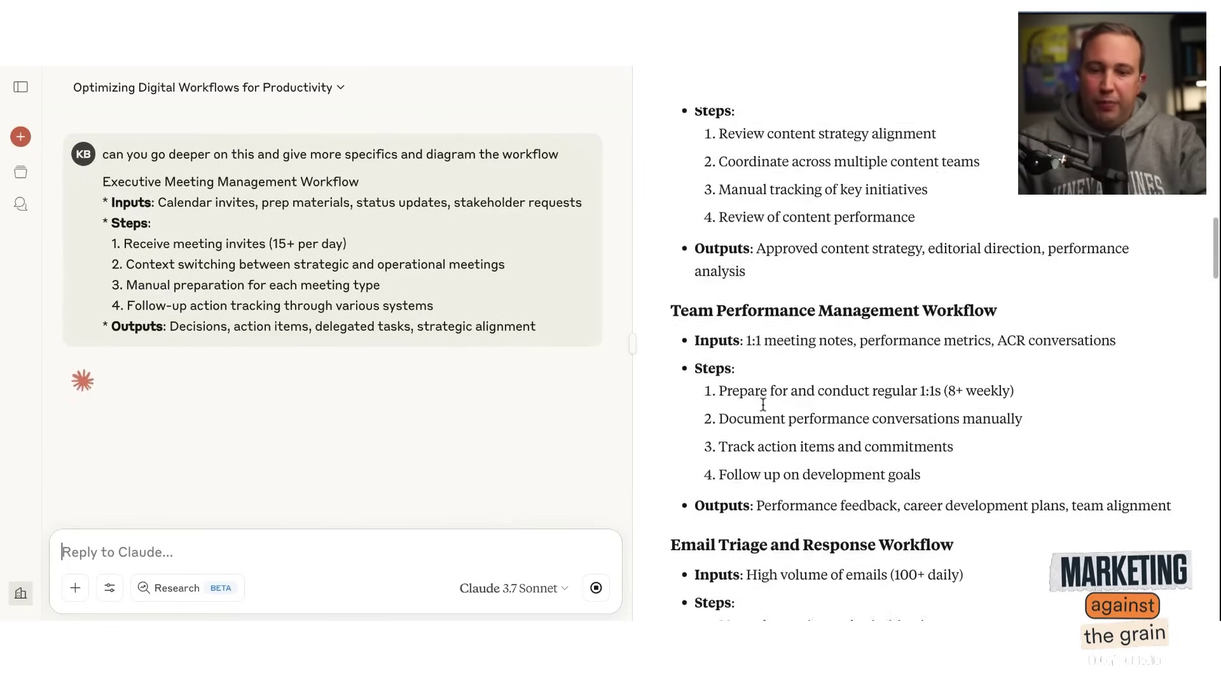
scroll(763, 404, "down", 15)
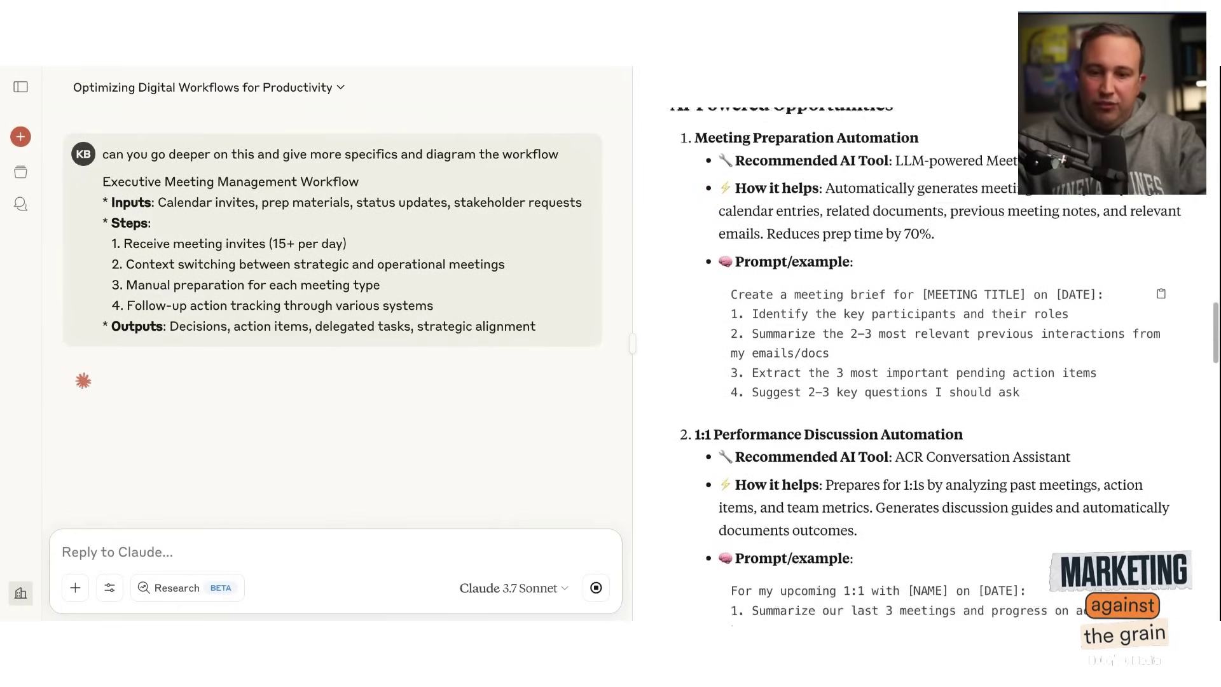
scroll(778, 167, "up", 1)
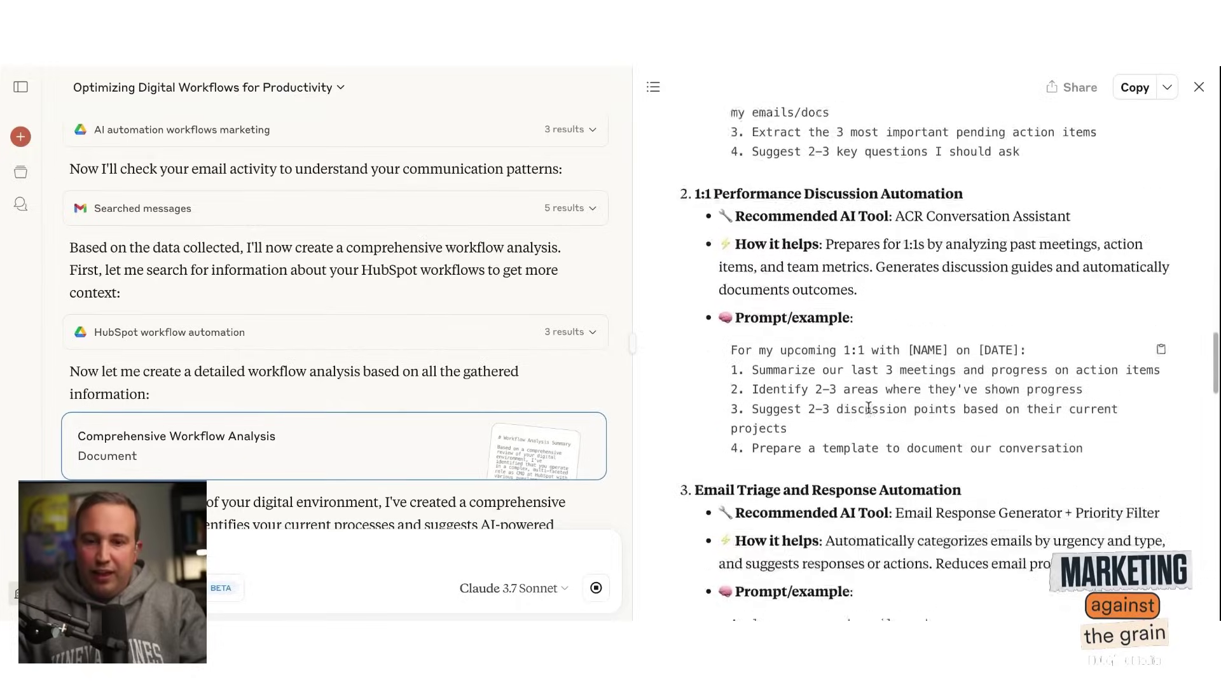
scroll(864, 394, "up", 3)
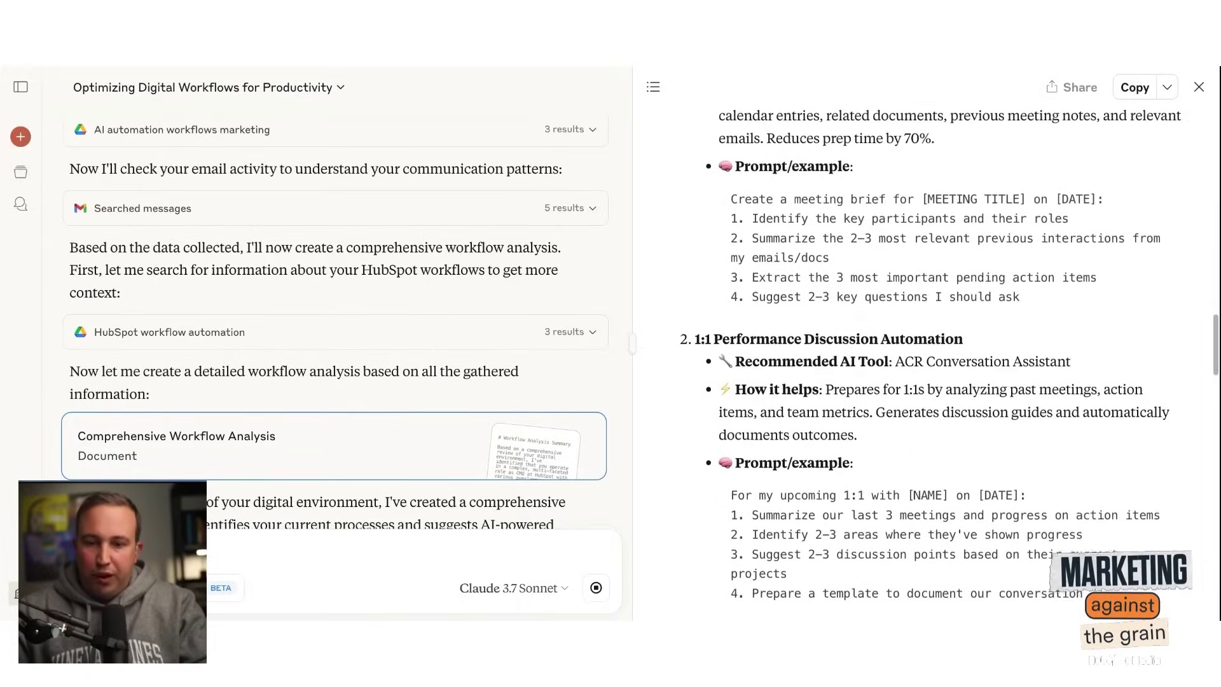
scroll(926, 243, "up", 4)
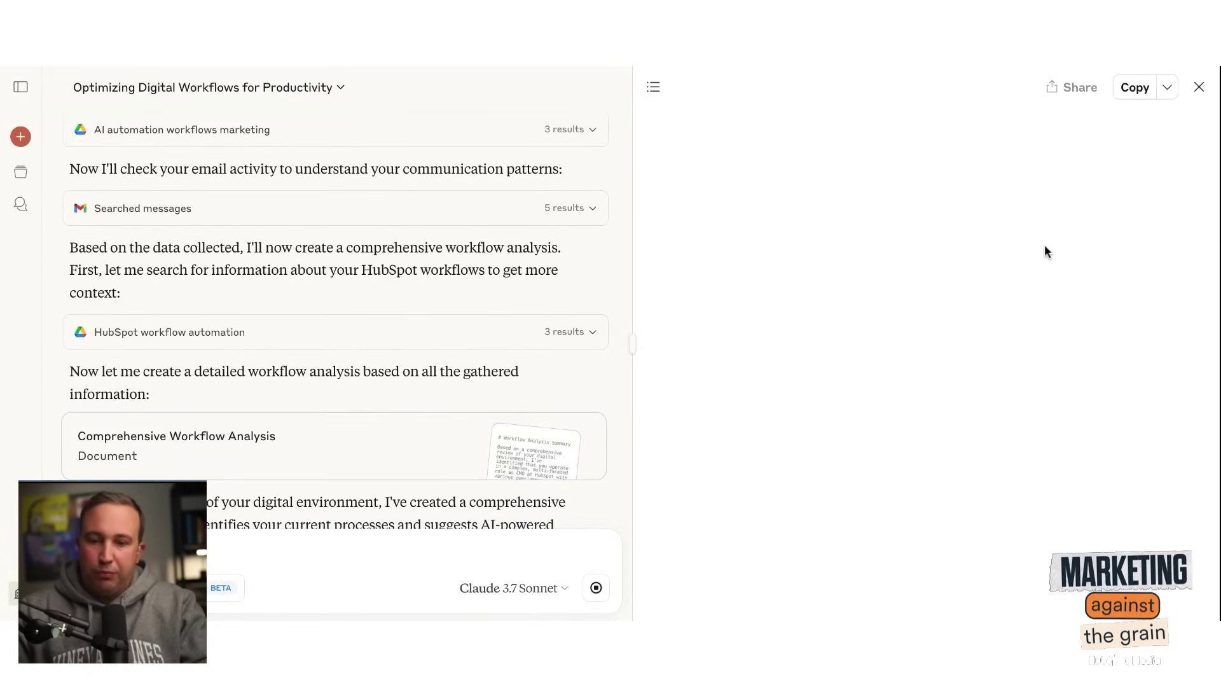
Reopen the Comprehensive Workflow Analysis document and examine the recommended tool, benefits and example prompt for Meeting Preparation Automation.
left_click(341, 458)
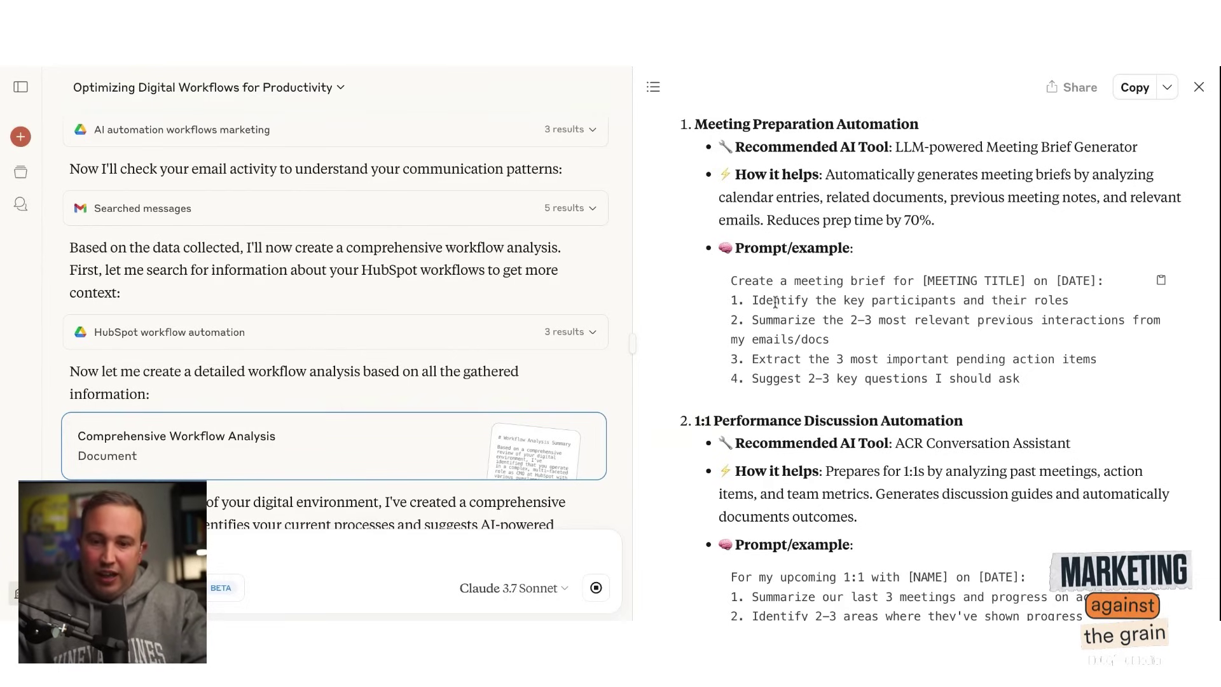
scroll(805, 316, "down", 1)
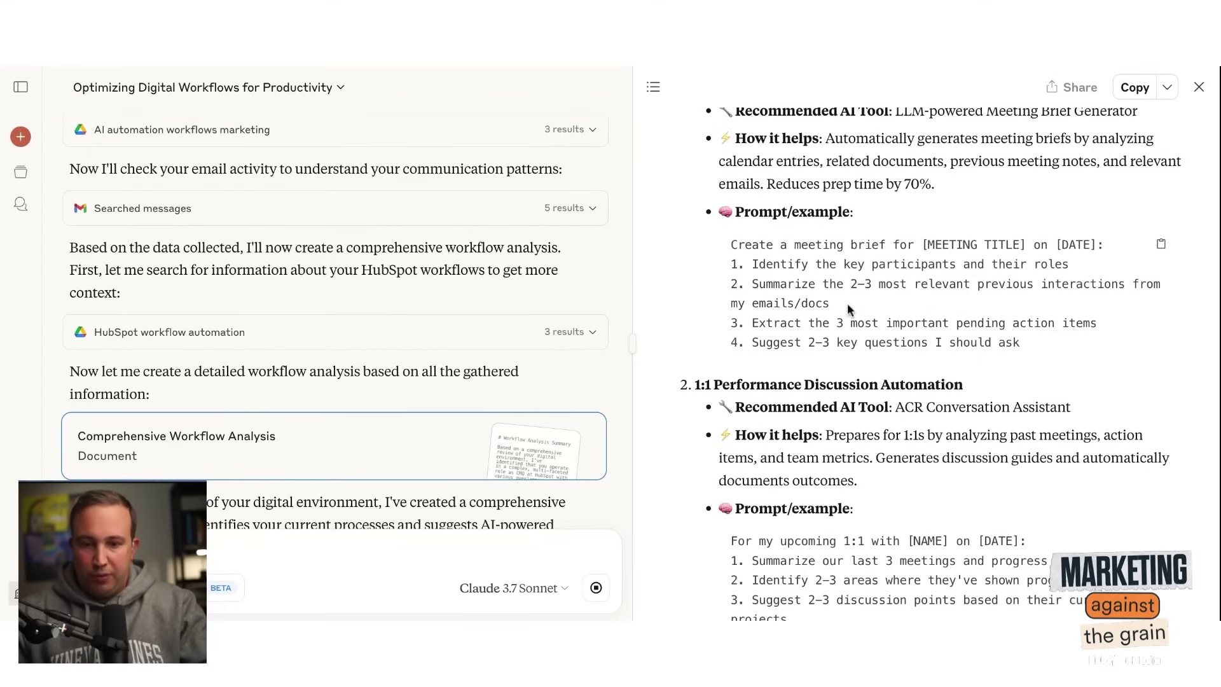
scroll(943, 337, "down", 1)
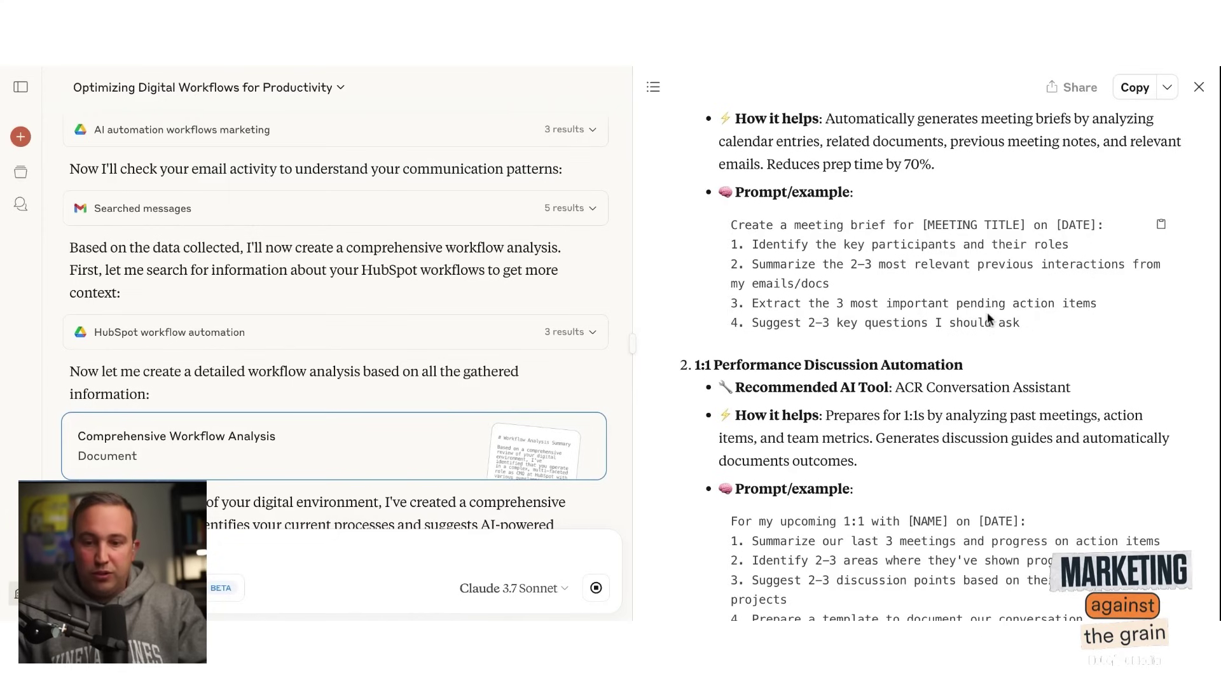
scroll(1090, 344, "down", 1)
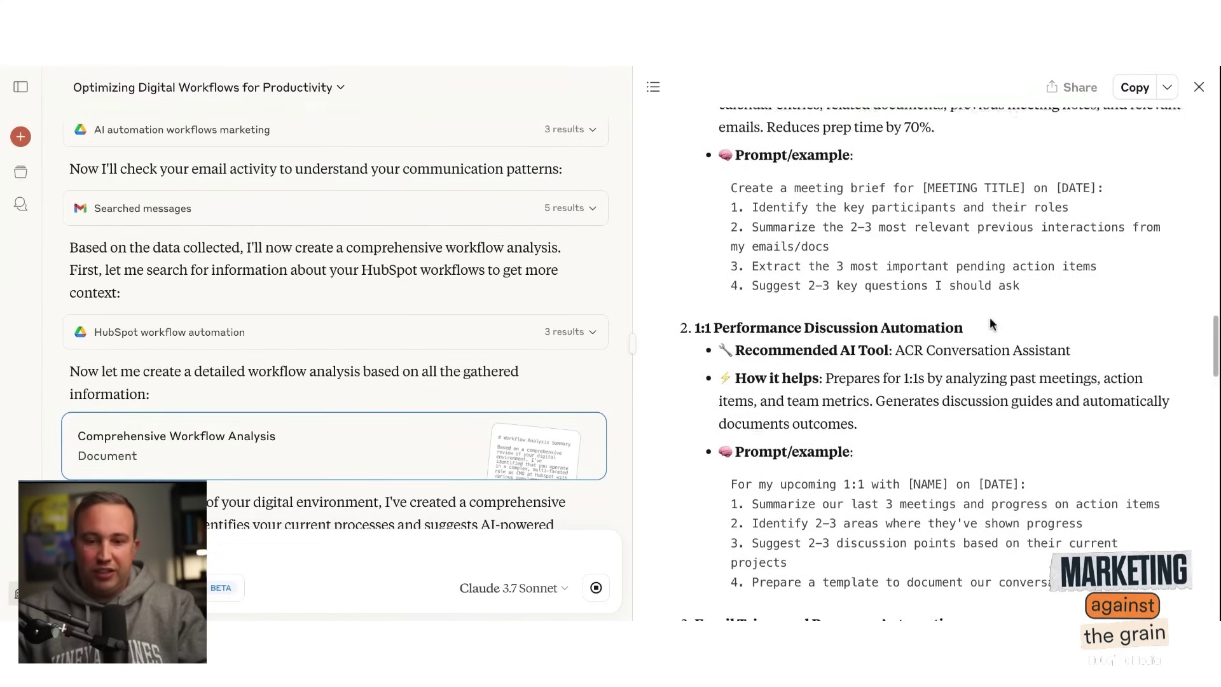
scroll(990, 324, "up", 5)
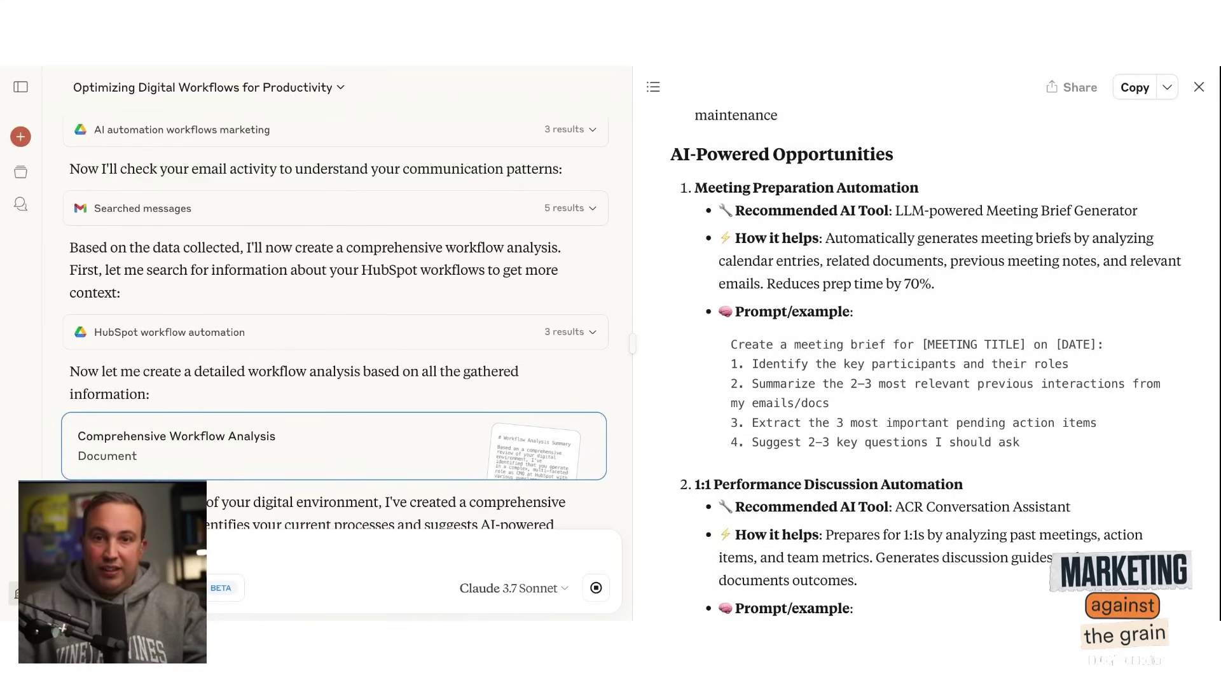
Find Claude's reply to the executive meeting workflow request in the chat and review the diagram and document it generated.
scroll(441, 395, "down", 4)
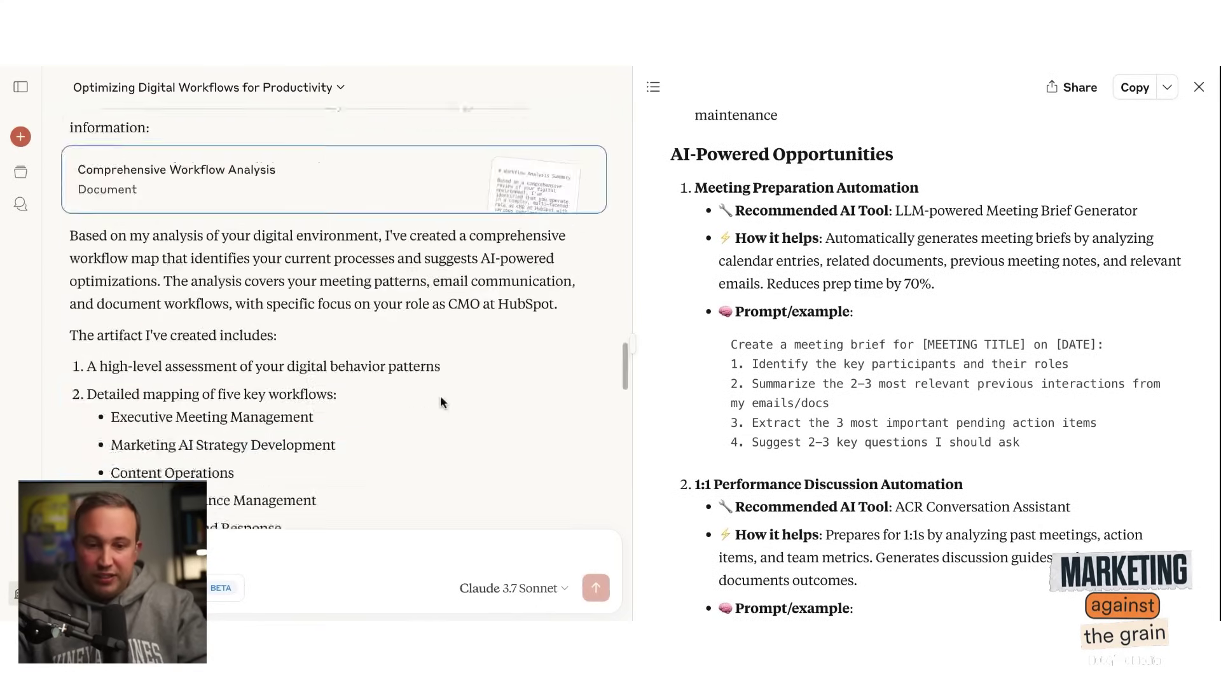
scroll(440, 402, "up", 10)
scroll(440, 401, "down", 2)
scroll(440, 402, "up", 3)
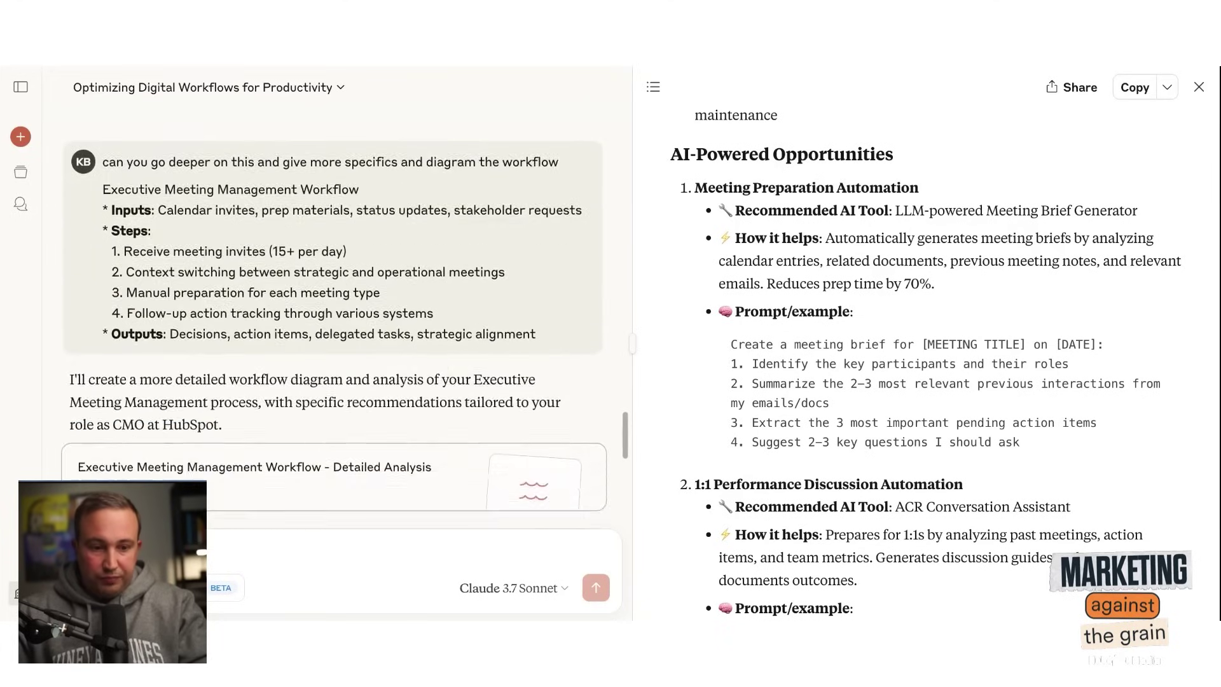
scroll(336, 318, "down", 8)
scroll(336, 318, "up", 5)
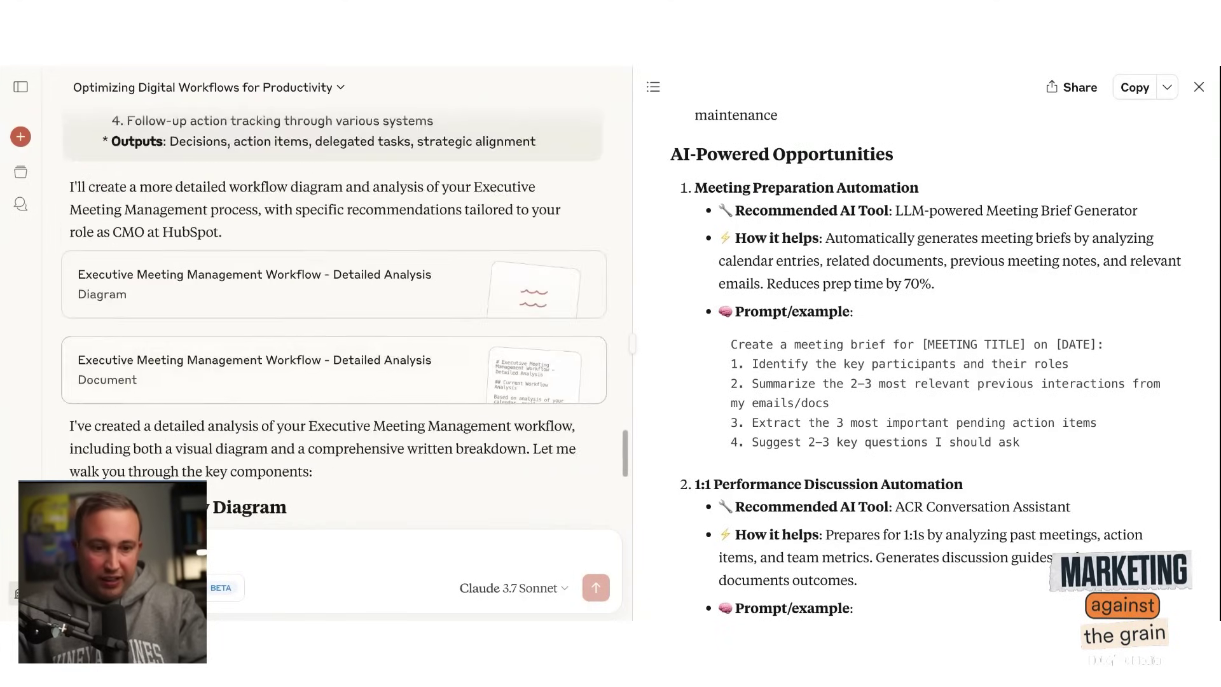
scroll(336, 318, "up", 3)
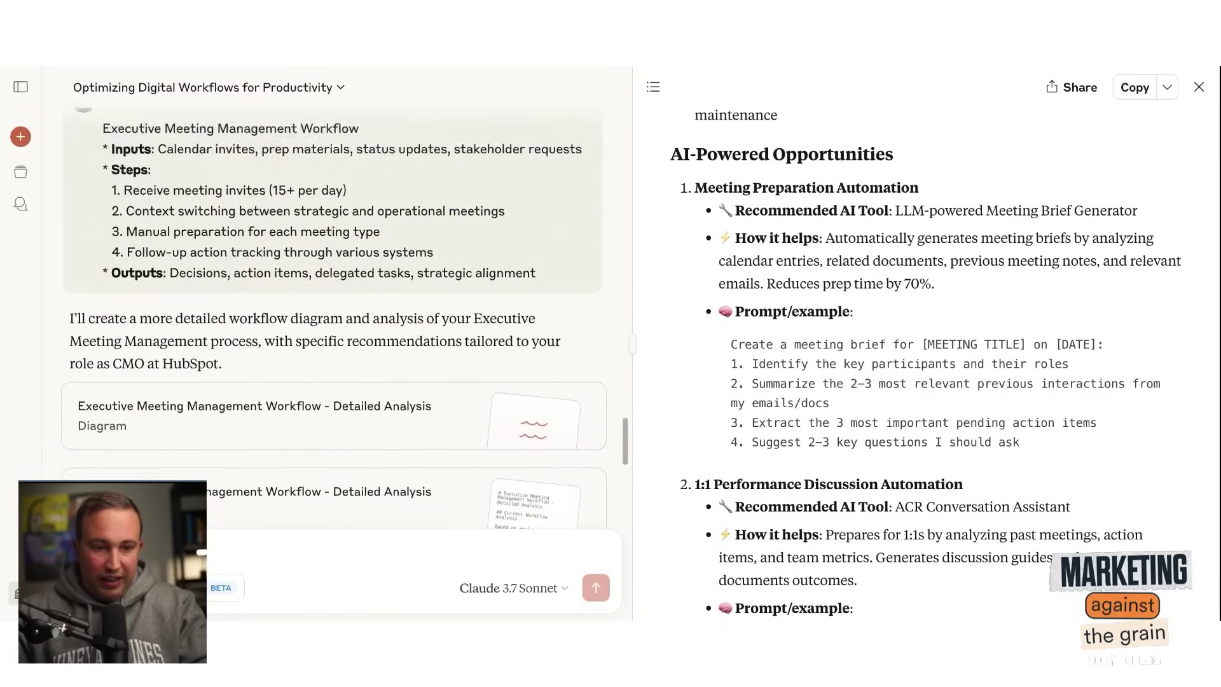
scroll(604, 385, "up", 2)
scroll(604, 385, "down", 5)
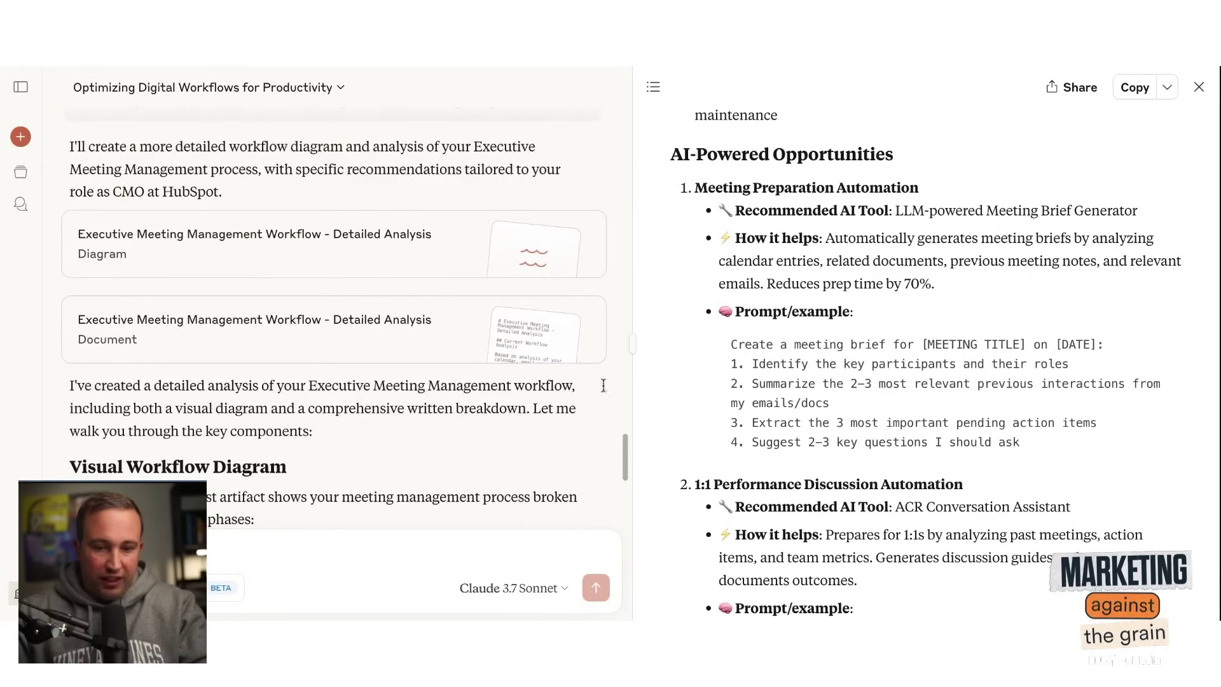
Copy the Meeting Preparation Automation prompt example, and open the Executive Meeting Management Workflow diagram for a closer look at its phases.
left_click_drag(1028, 450, 714, 306)
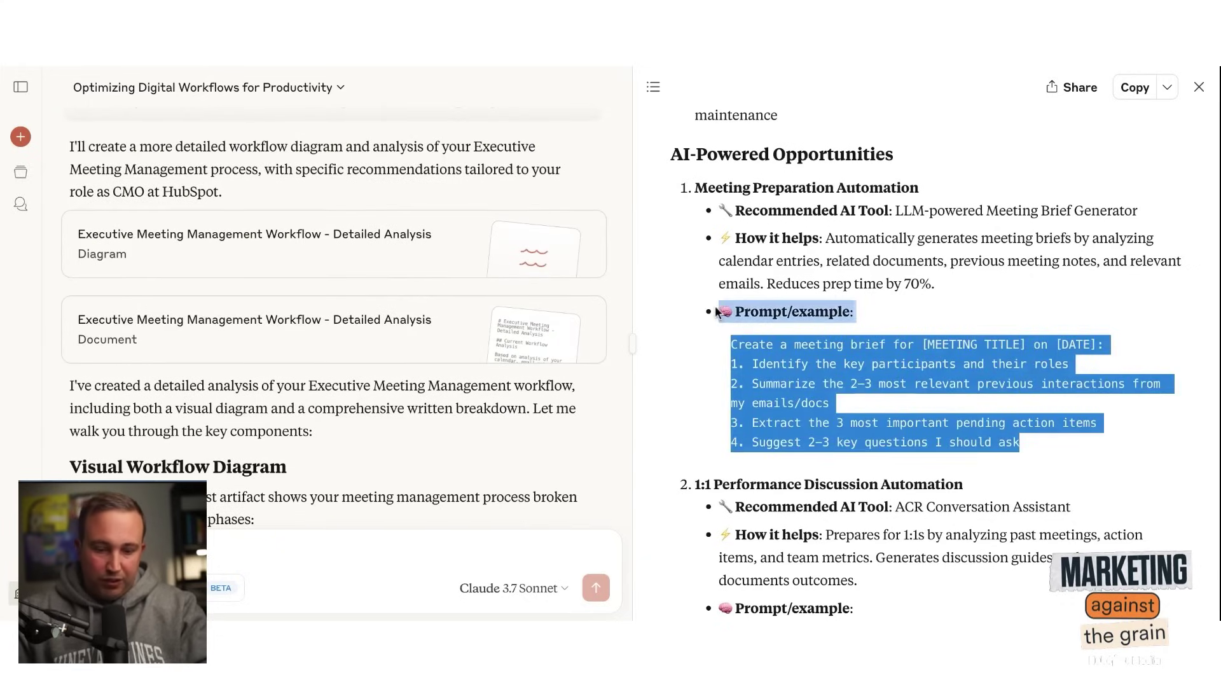
left_click(314, 270)
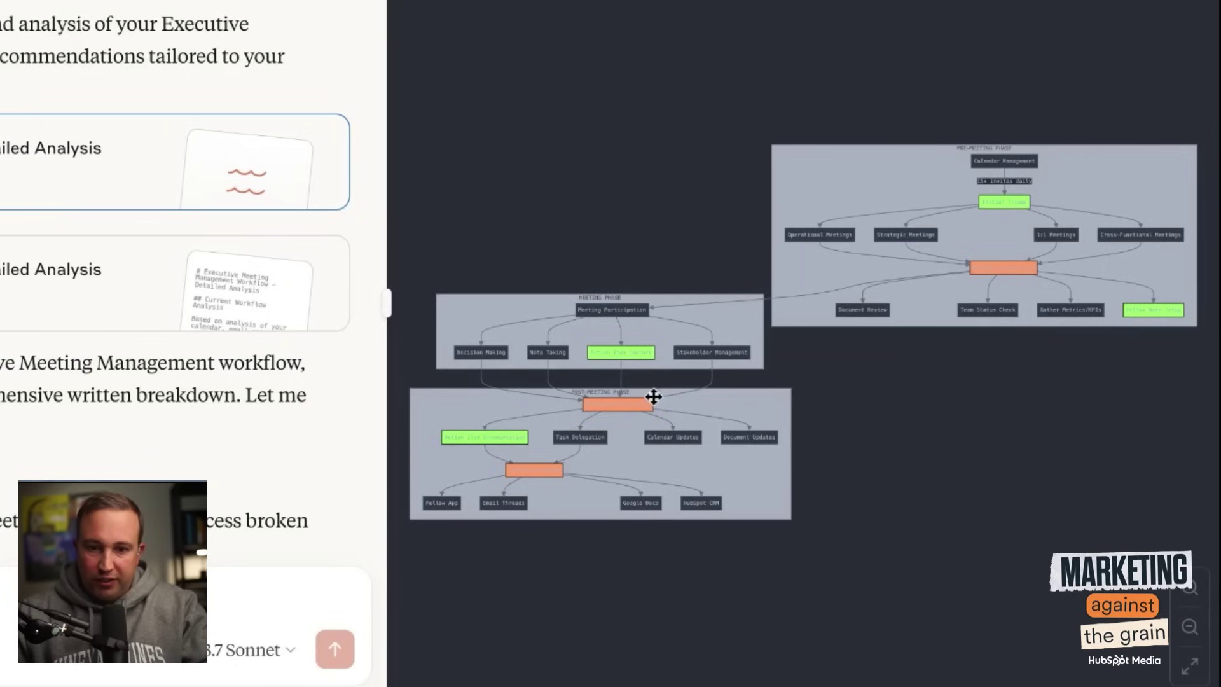
scroll(615, 355, "up", 5)
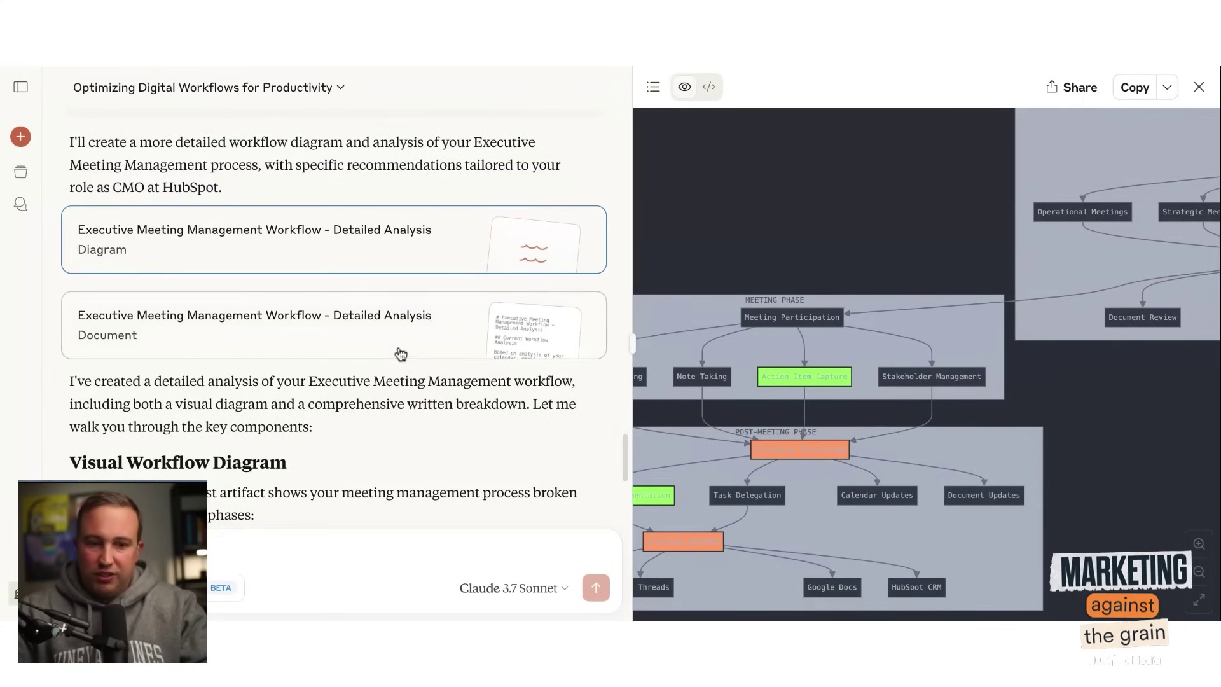
Open the Executive Meeting Management Workflow - Detailed Analysis document and review its meeting phases, key pain points and proposed AI solutions.
left_click(401, 353)
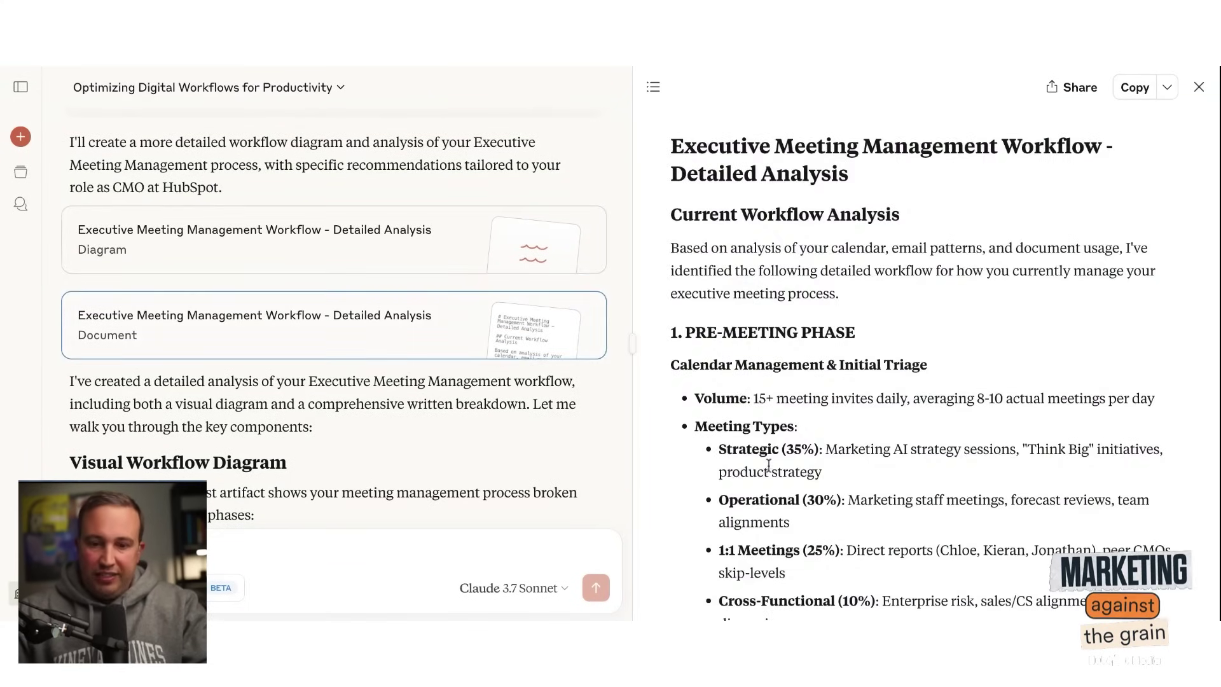
scroll(768, 465, "down", 12)
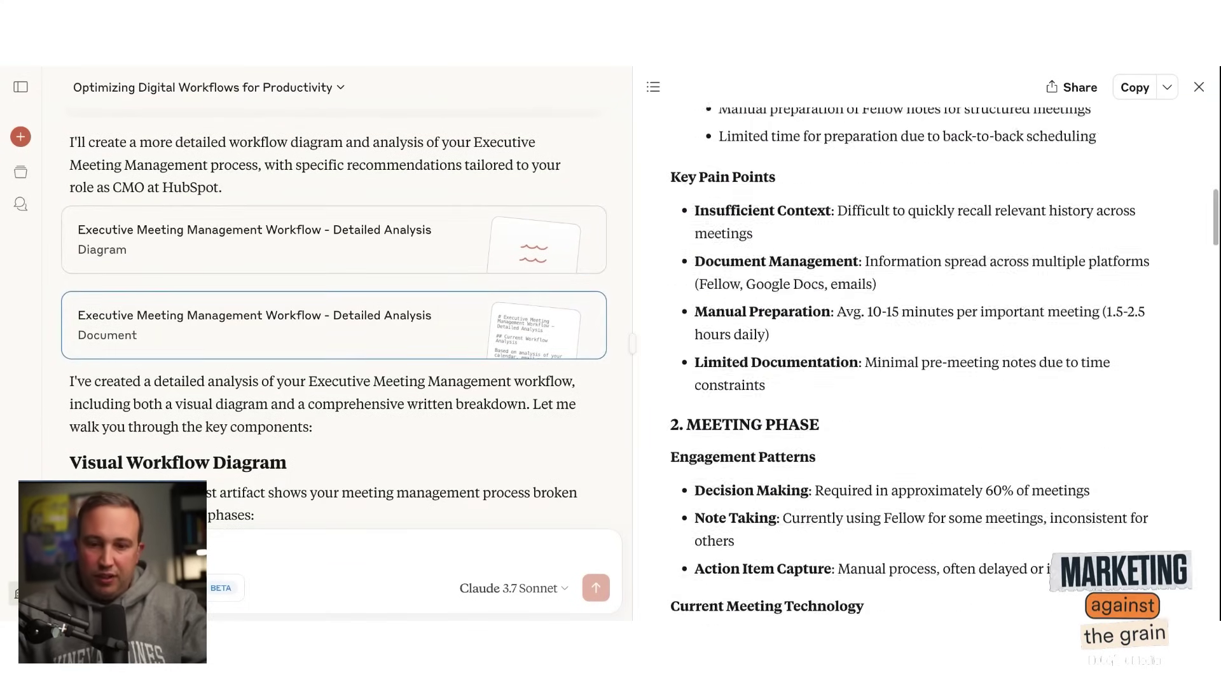
scroll(944, 364, "down", 5)
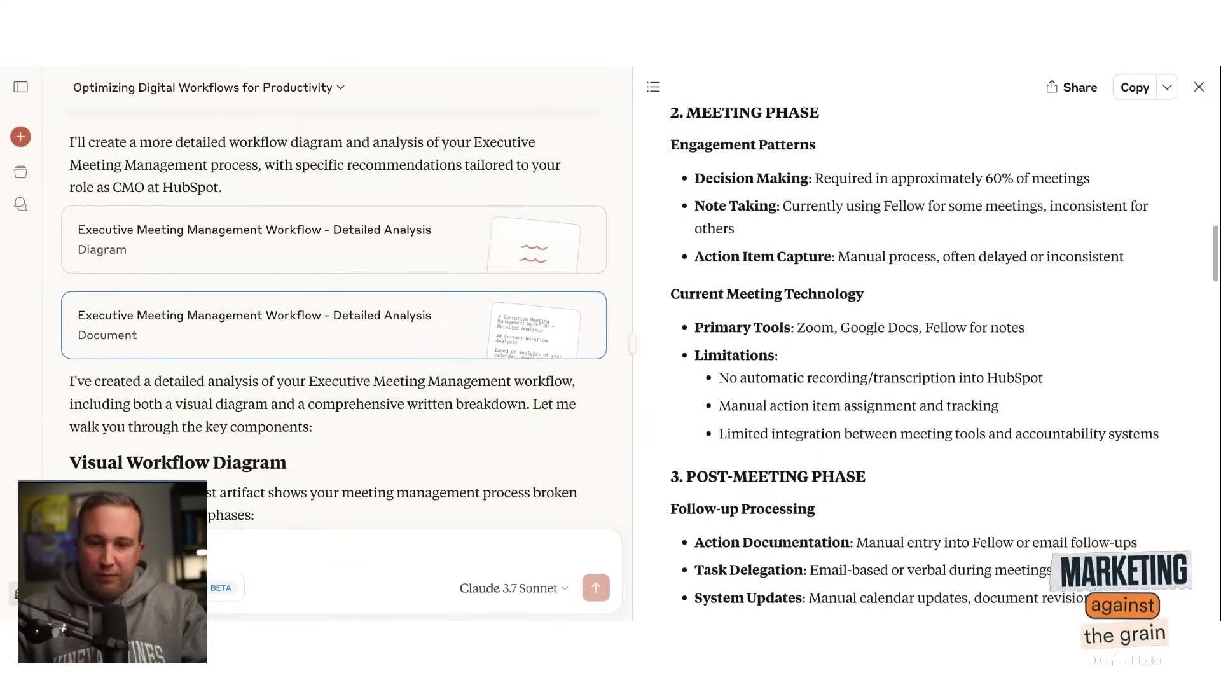
scroll(945, 365, "down", 15)
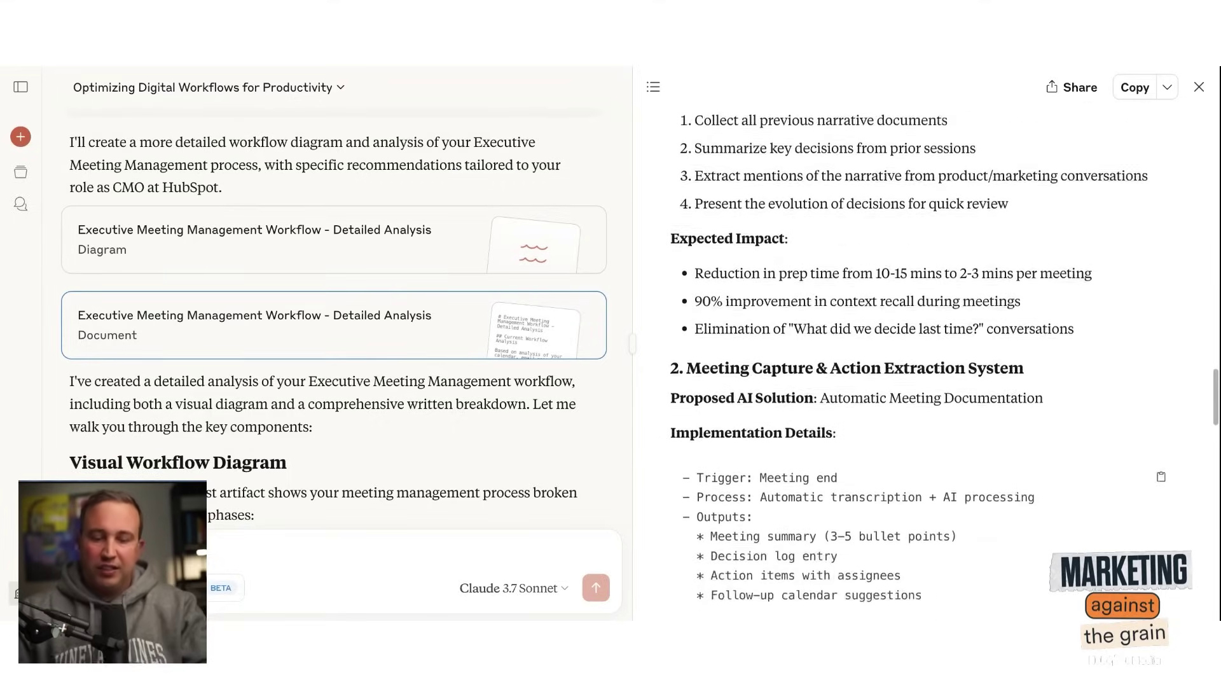
scroll(945, 364, "up", 2)
scroll(944, 364, "down", 15)
scroll(945, 364, "up", 7)
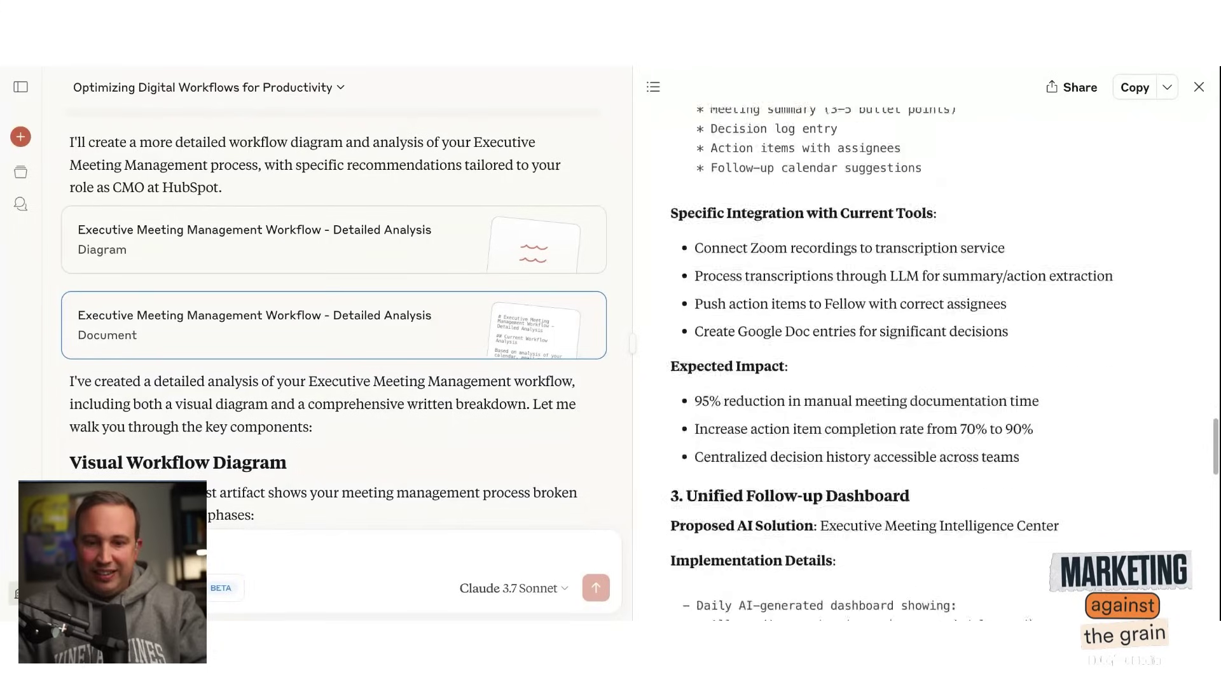
Examine the Meeting Capture & Action Extraction System and Unified Follow-up Dashboard proposals, continuing through the implementation roadmap to Expected Outcomes.
scroll(944, 365, "up", 3)
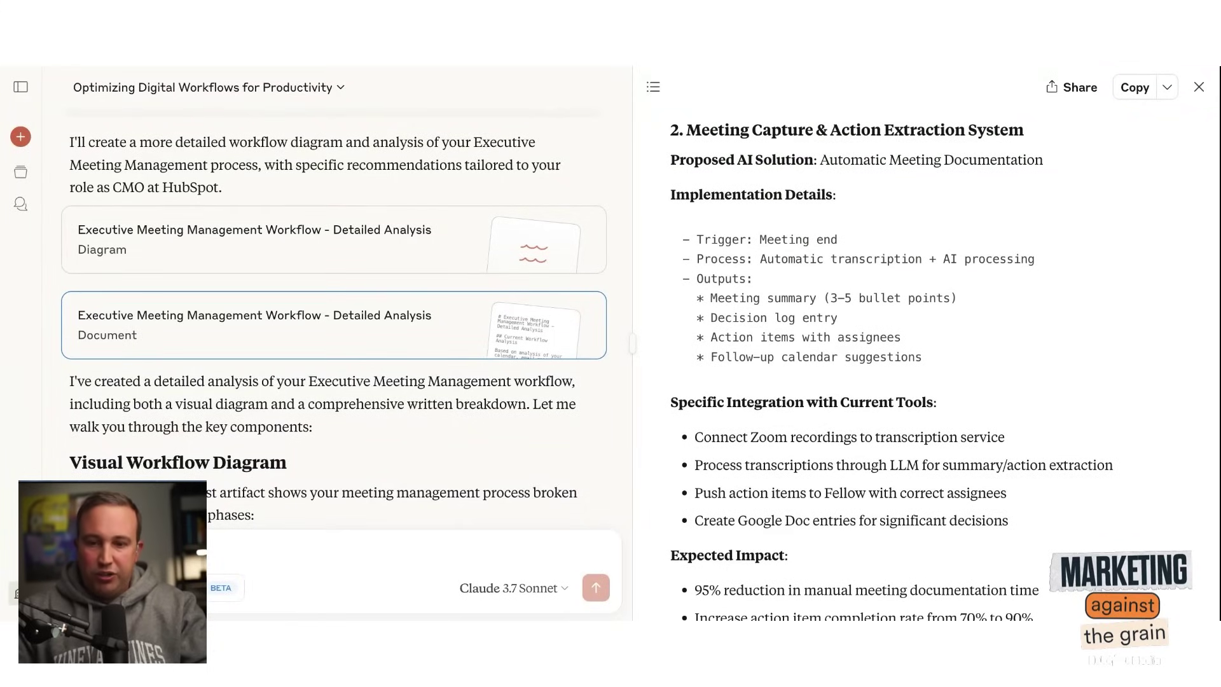
scroll(791, 227, "down", 2)
scroll(791, 228, "up", 1)
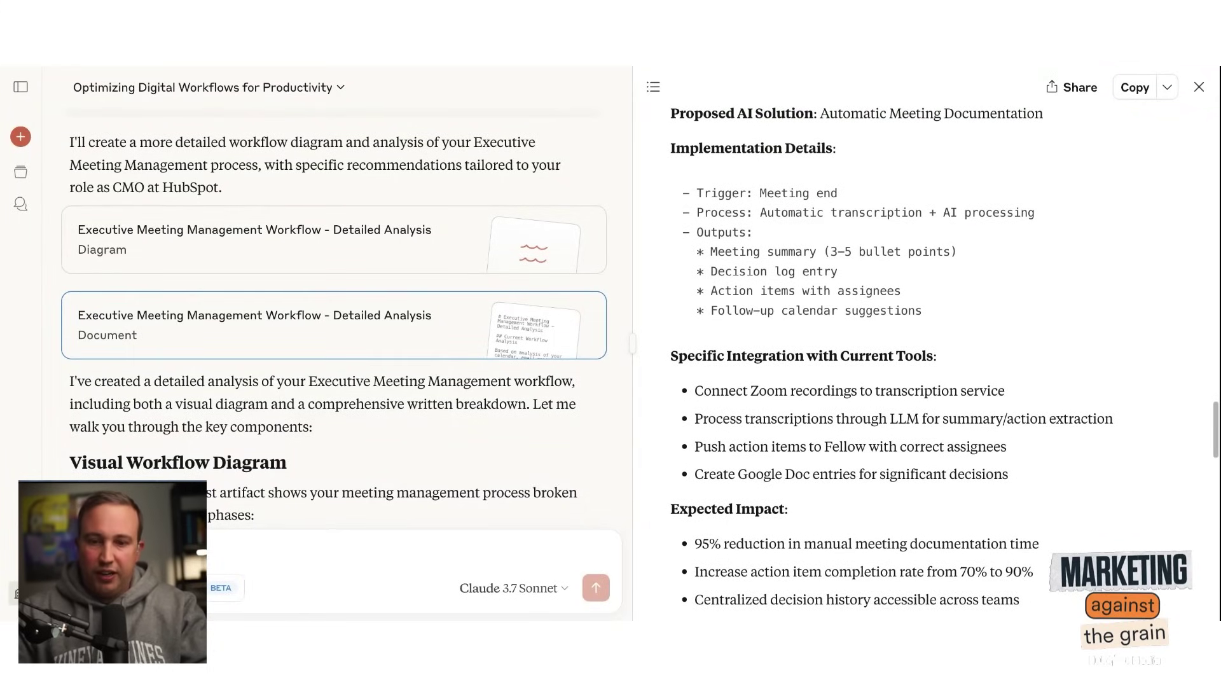
scroll(803, 232, "down", 8)
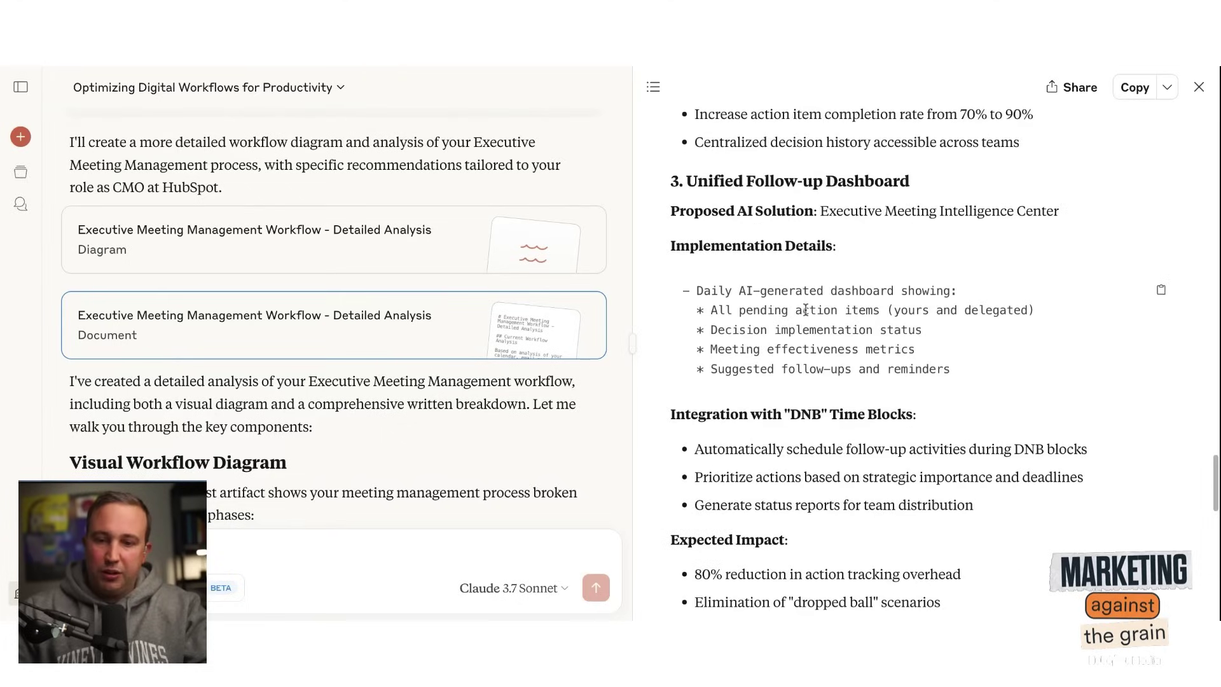
scroll(805, 310, "up", 1)
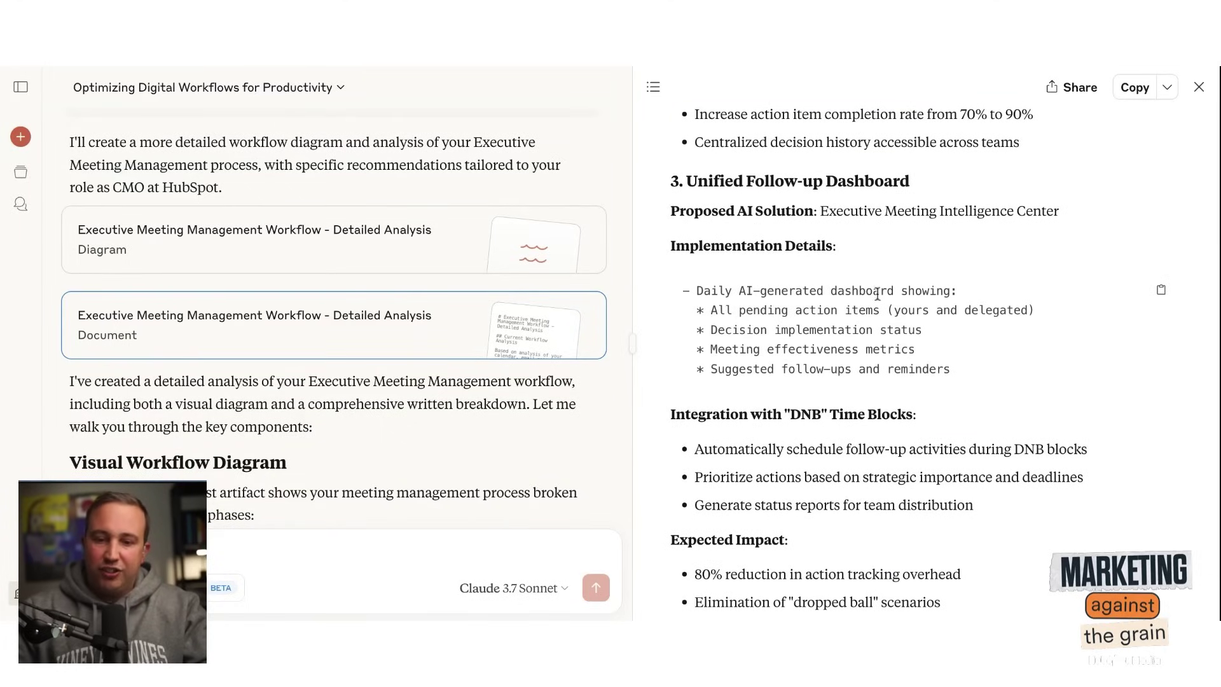
scroll(948, 356, "down", 1)
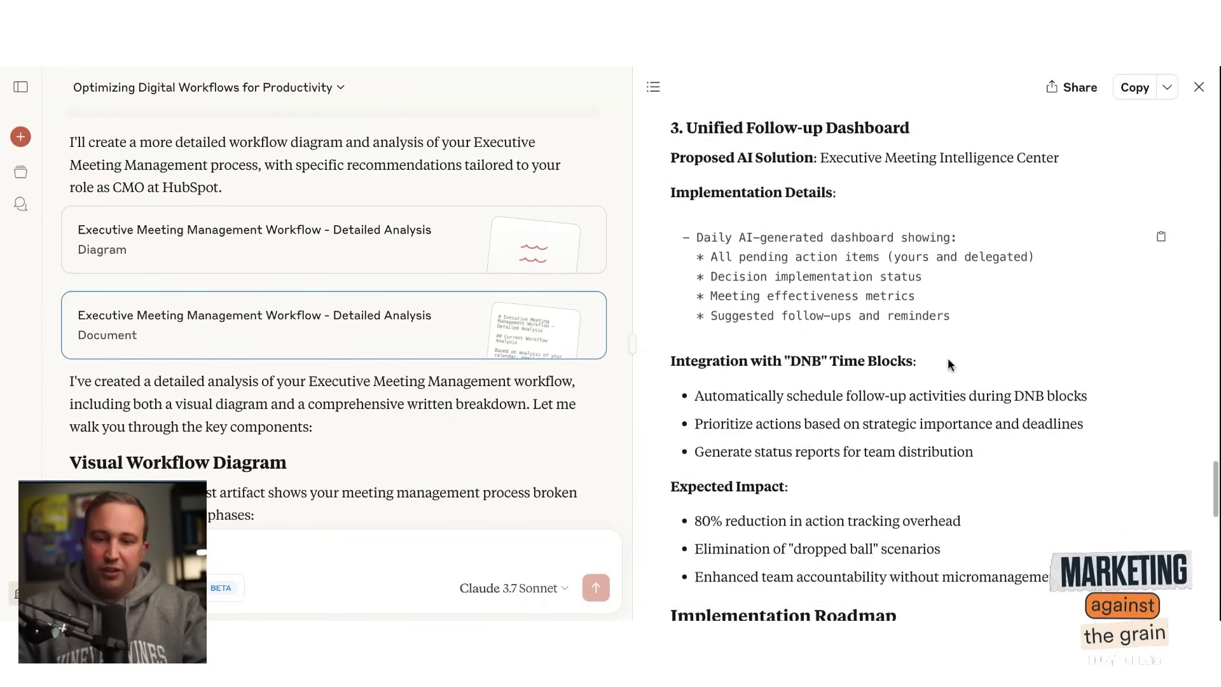
scroll(877, 362, "down", 10)
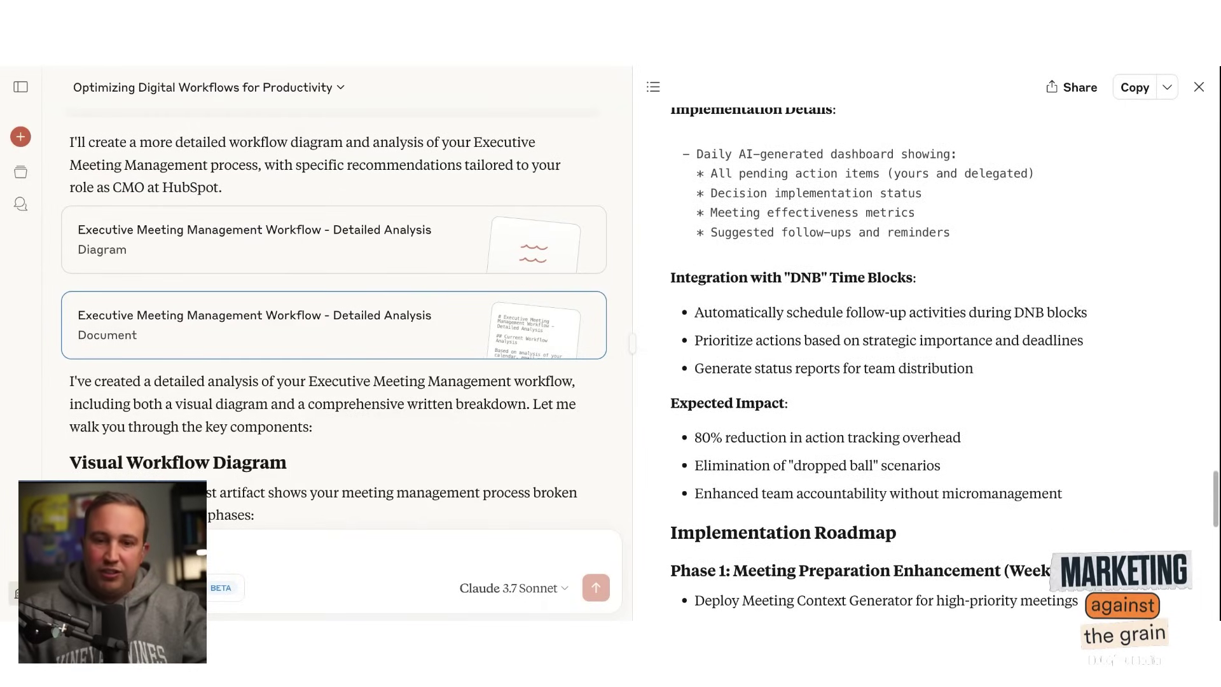
scroll(922, 356, "down", 3)
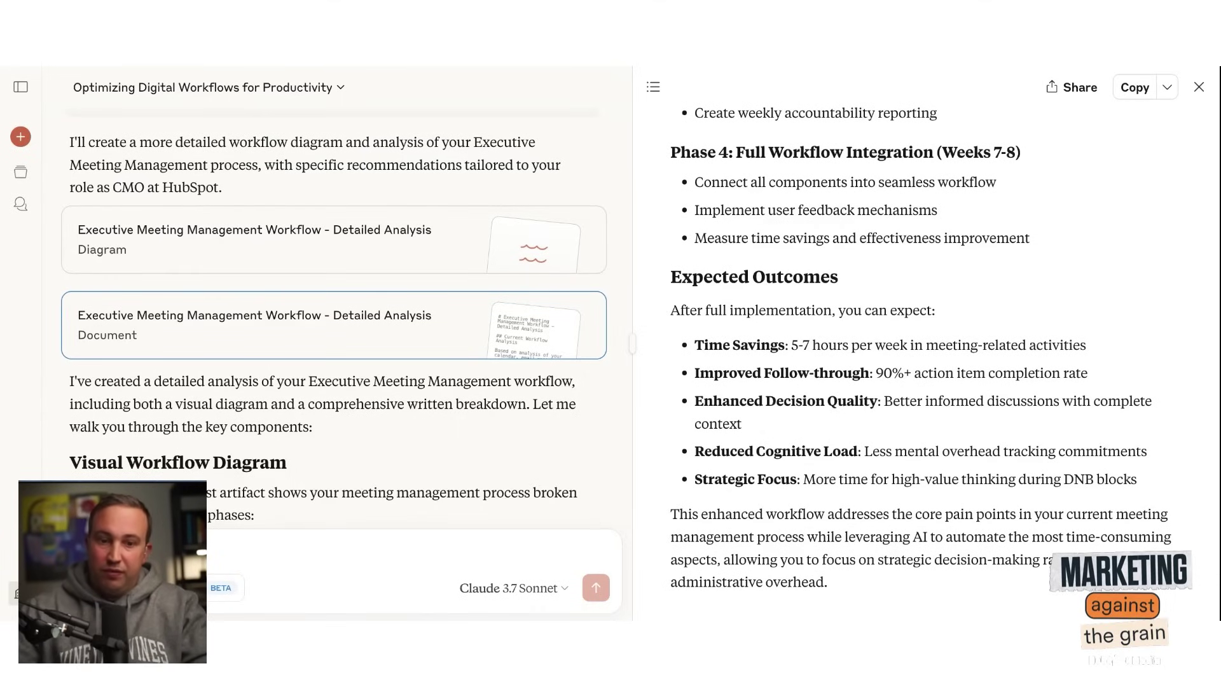
Read the rest of Claude's workflow reply in the chat and send the copied "Create a meeting brief for [MEETING TITLE] on [DATE]" prompt.
scroll(229, 382, "down", 15)
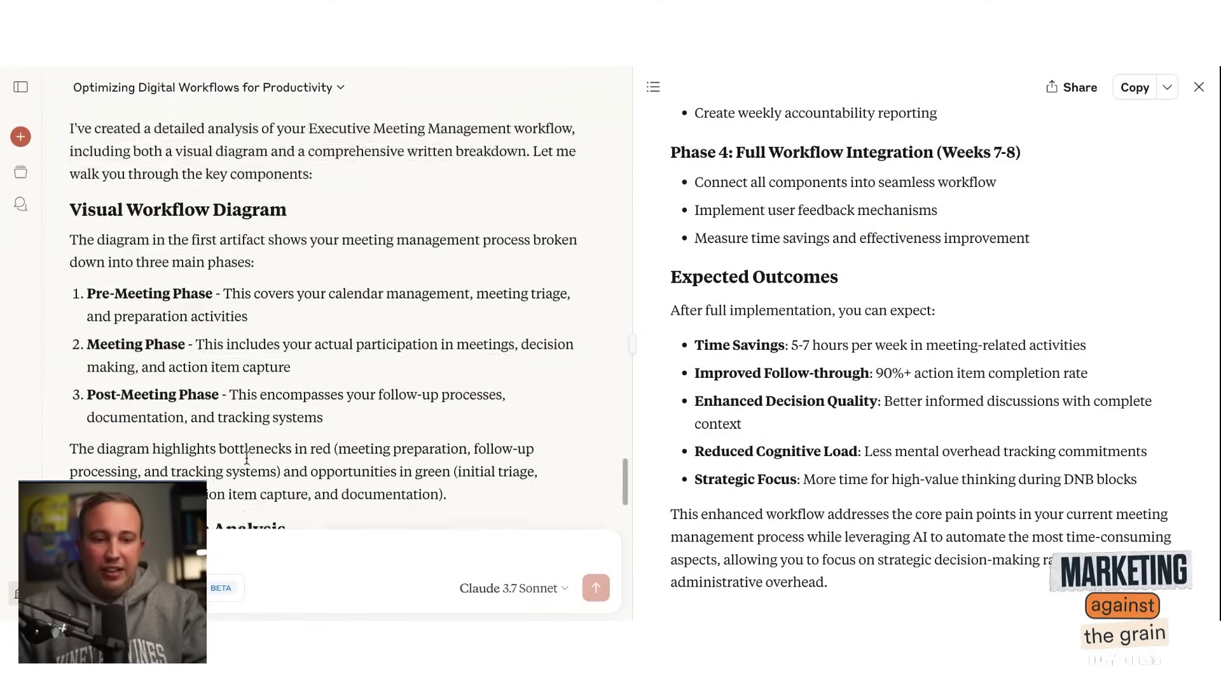
scroll(226, 383, "down", 5)
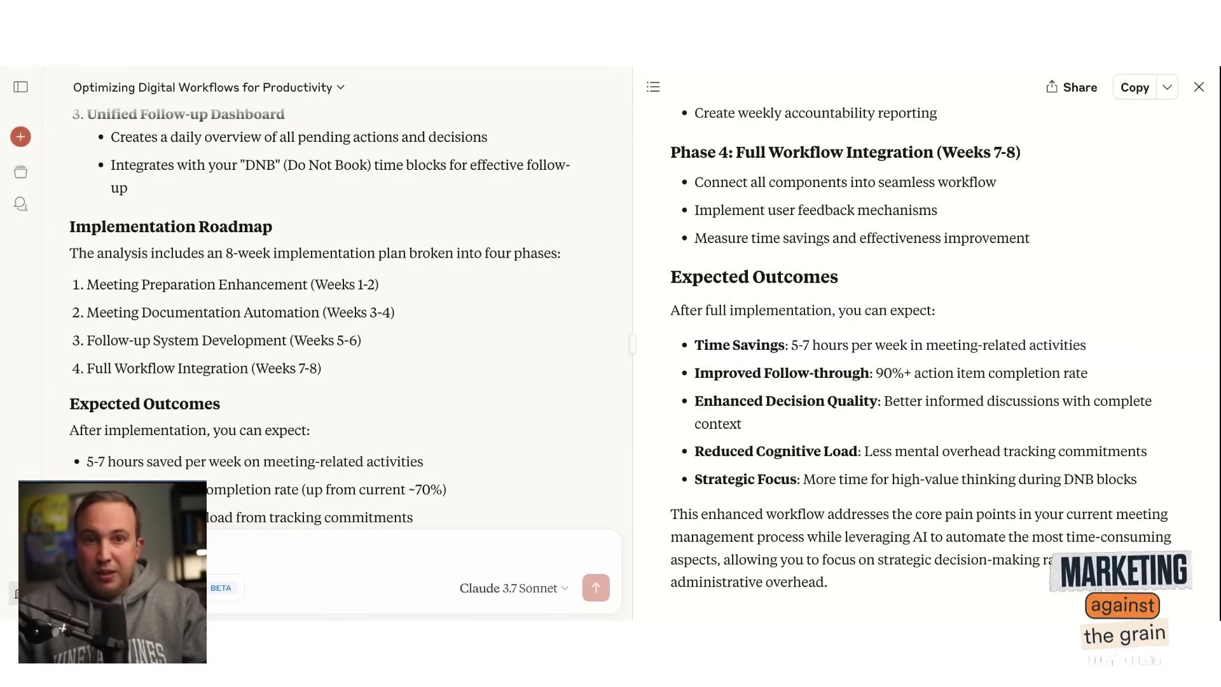
scroll(349, 357, "down", 3)
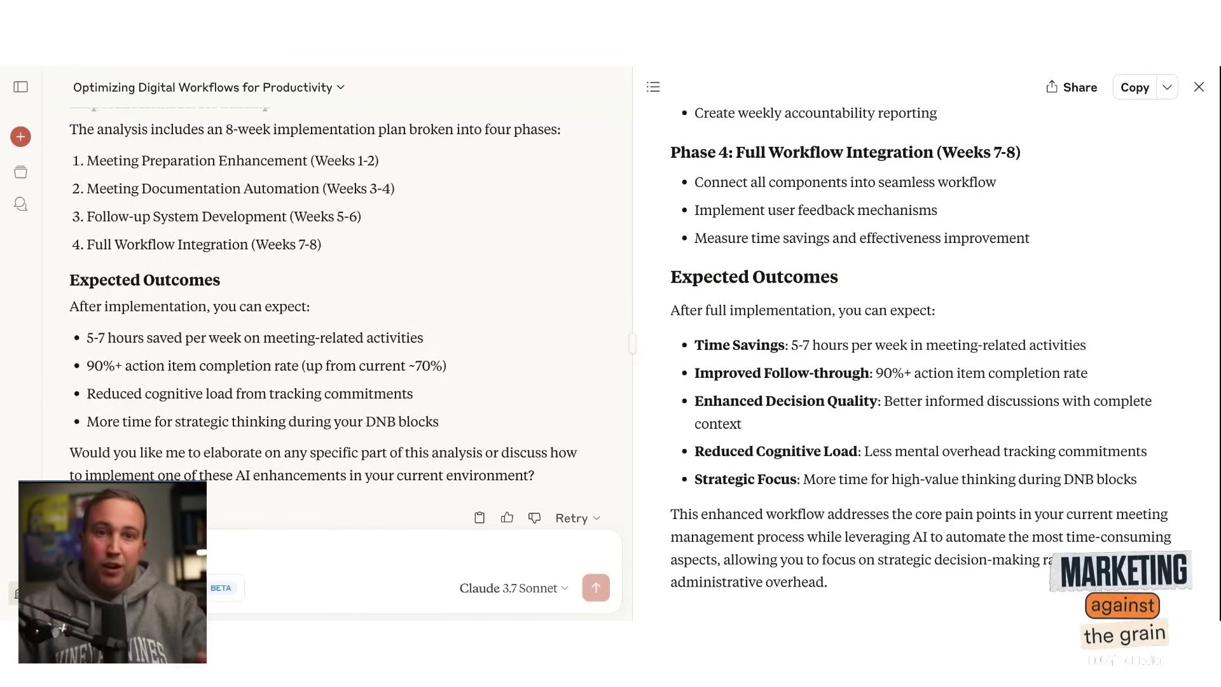
scroll(338, 316, "down", 1)
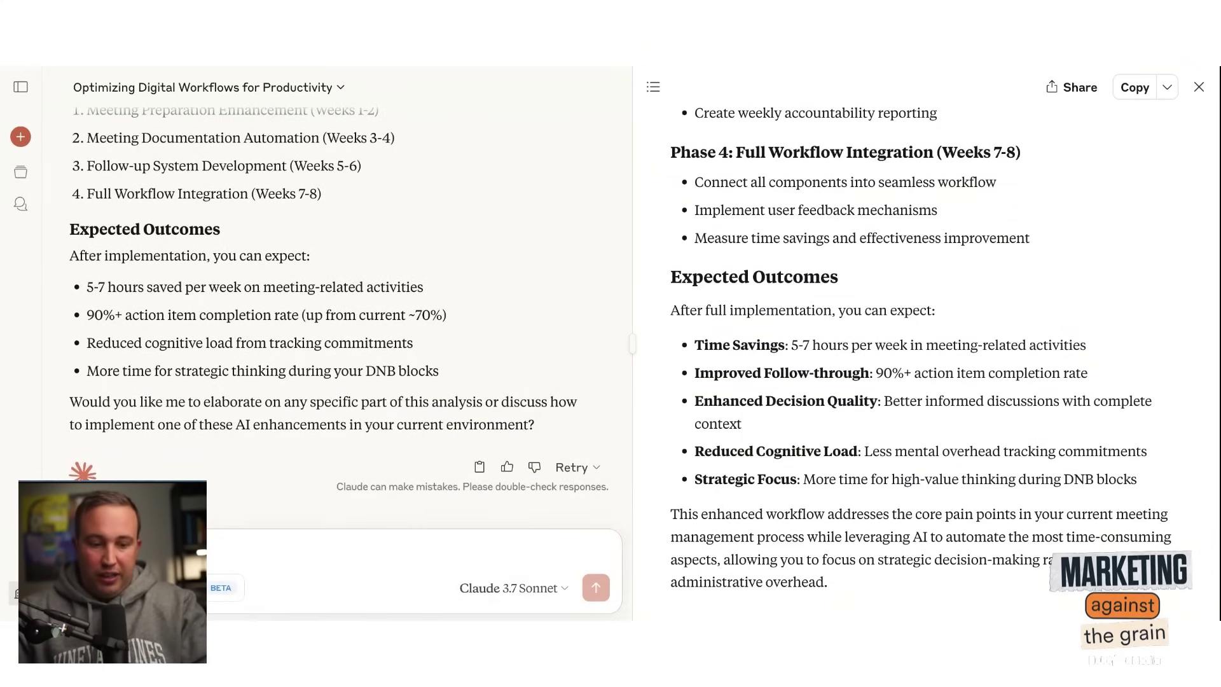
key("ctrl+v")
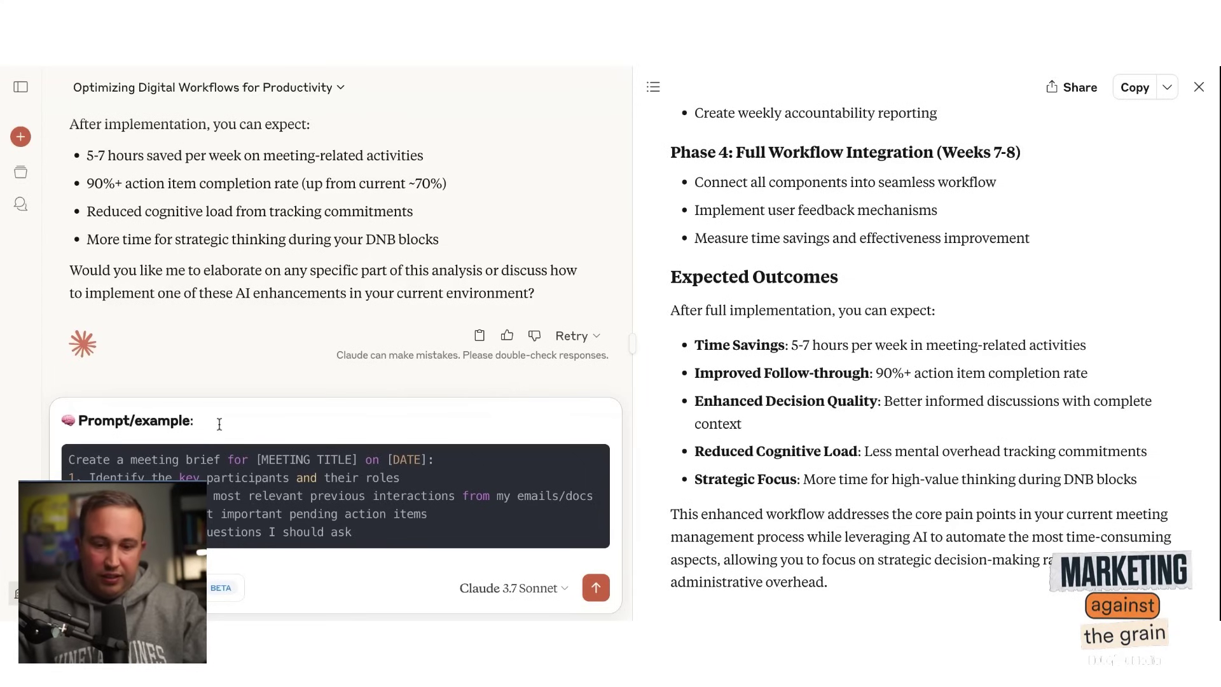
left_click(595, 591)
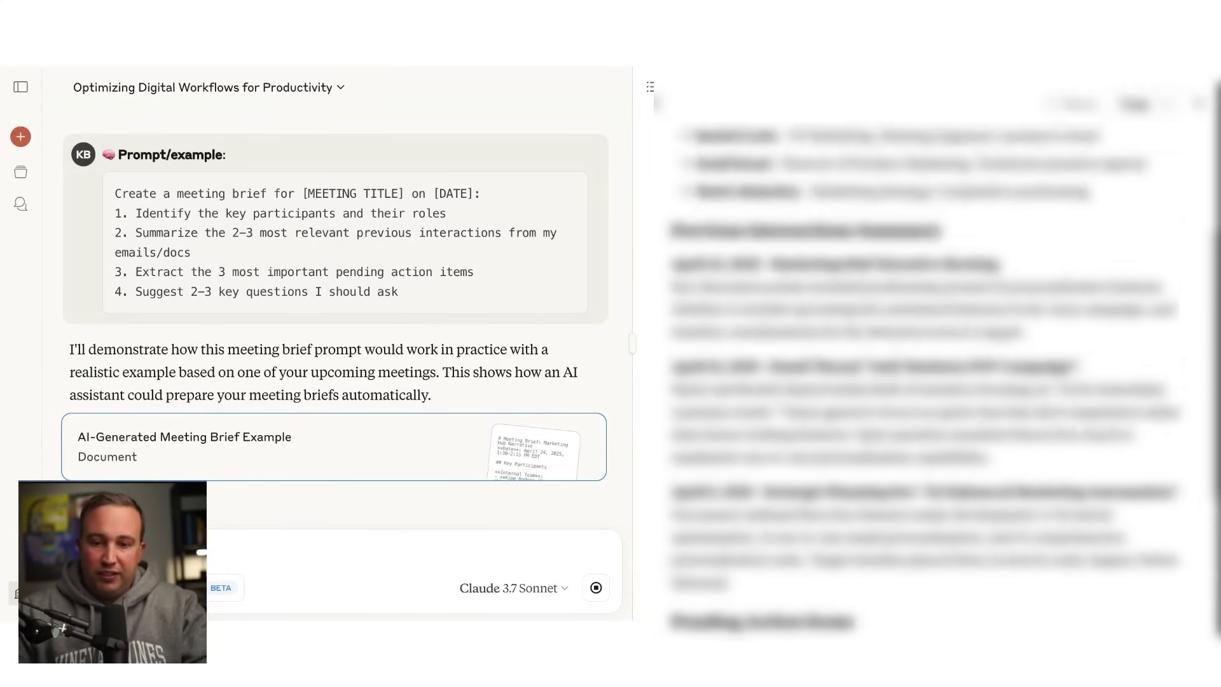
Review the AI-Generated Meeting Brief Example, including its key participants, pending action items, suggested key questions and additional context.
scroll(846, 304, "up", 3)
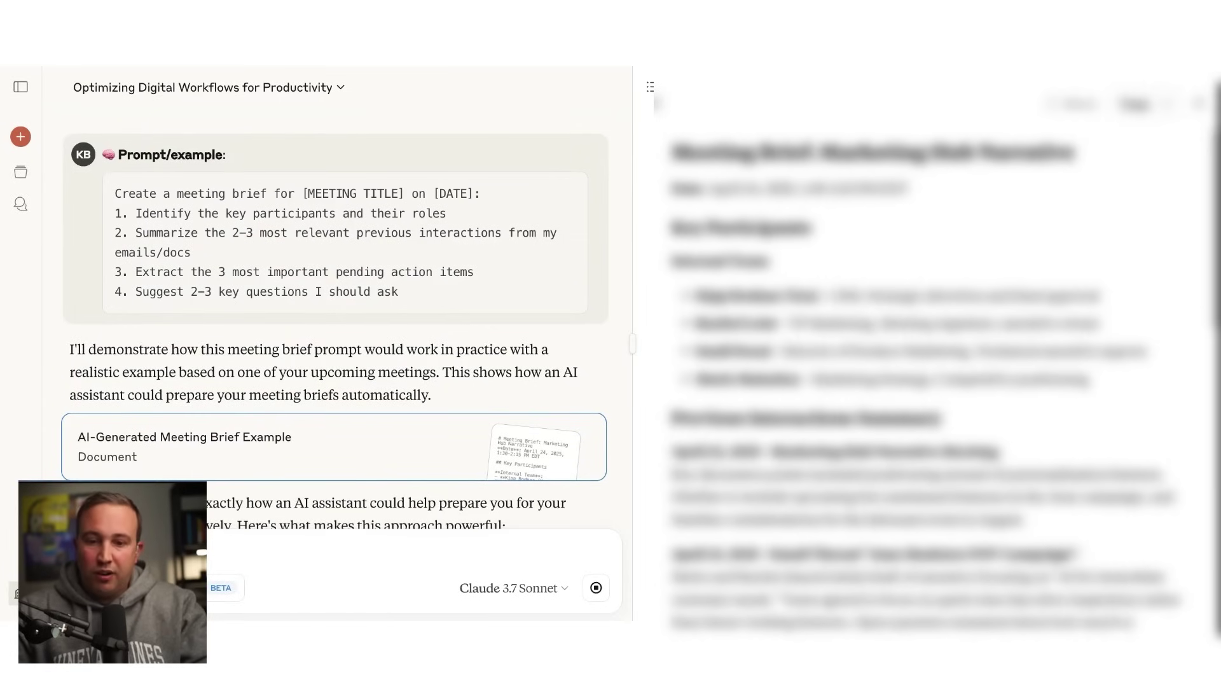
scroll(953, 405, "up", 1)
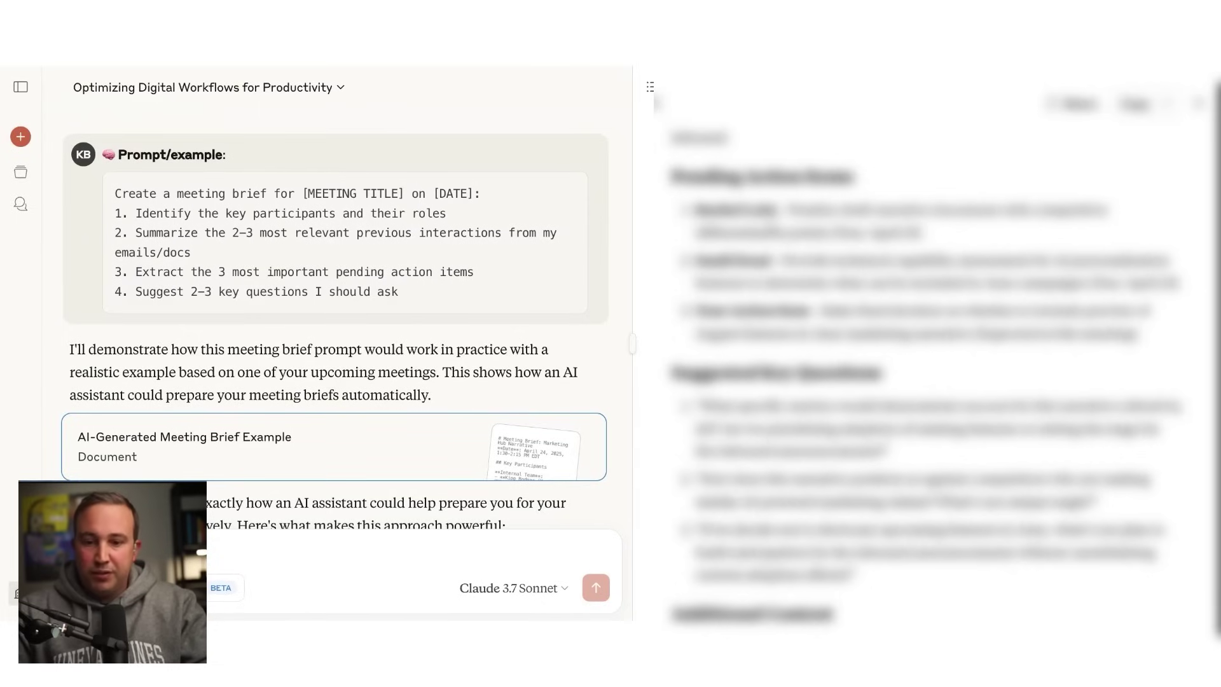
scroll(865, 334, "down", 1)
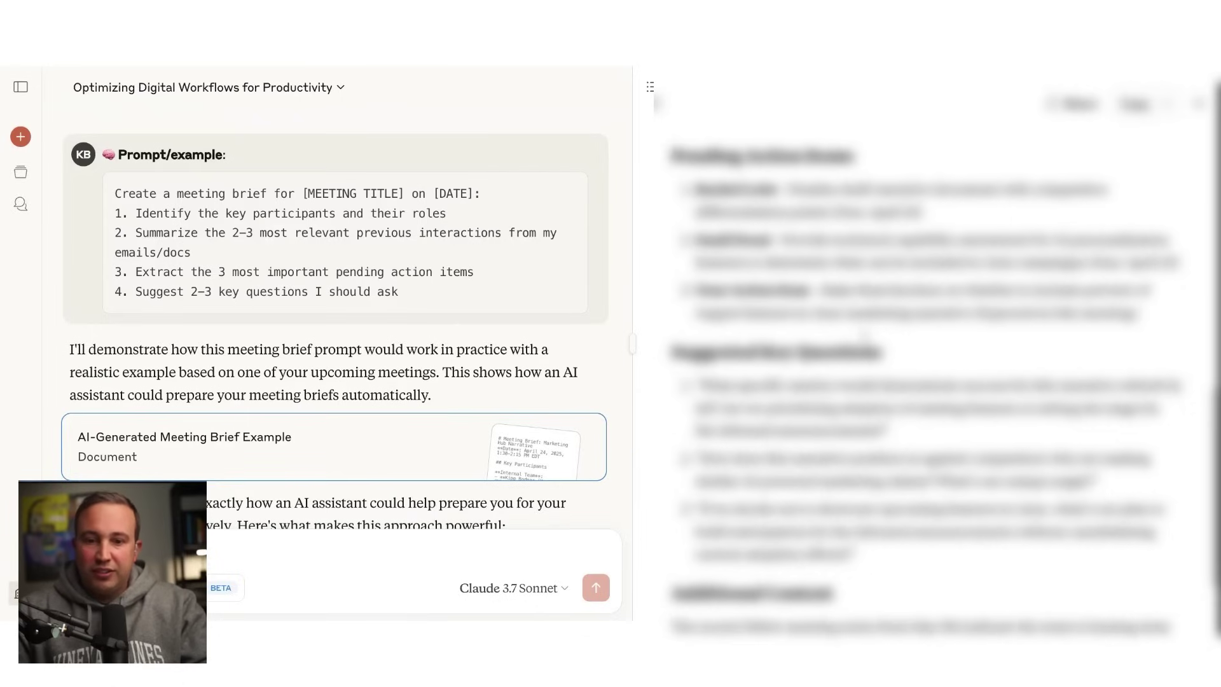
scroll(875, 337, "down", 1)
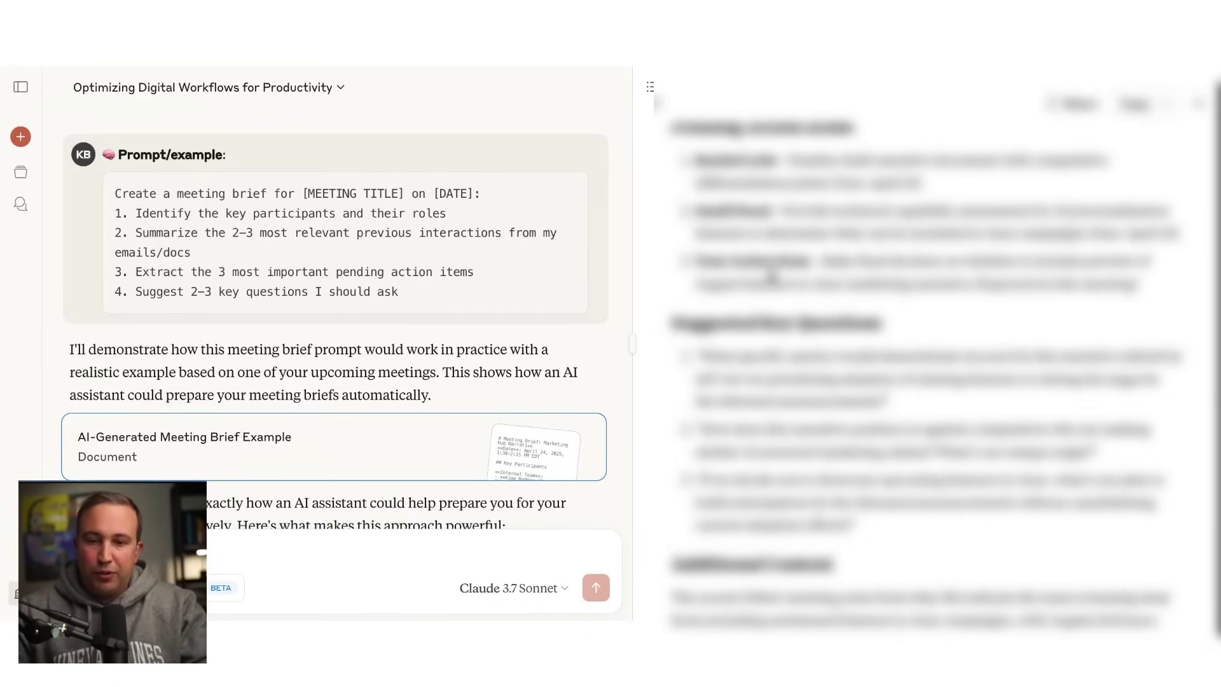
scroll(891, 273, "down", 5)
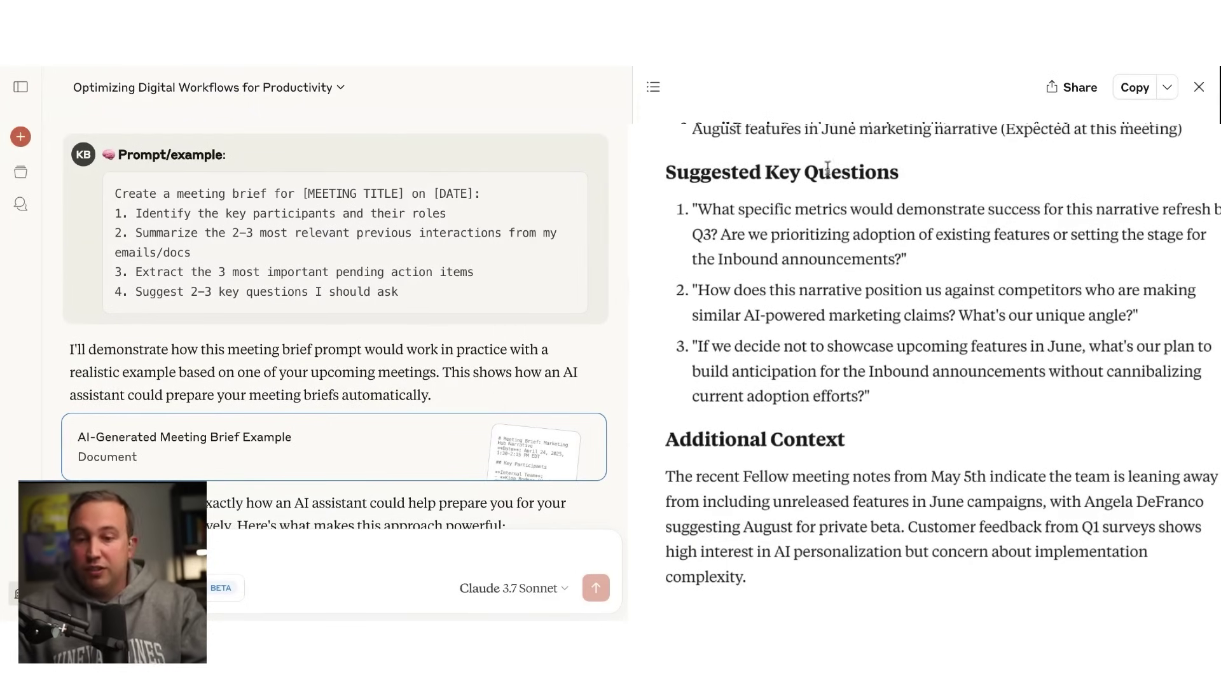
scroll(826, 197, "down", 1)
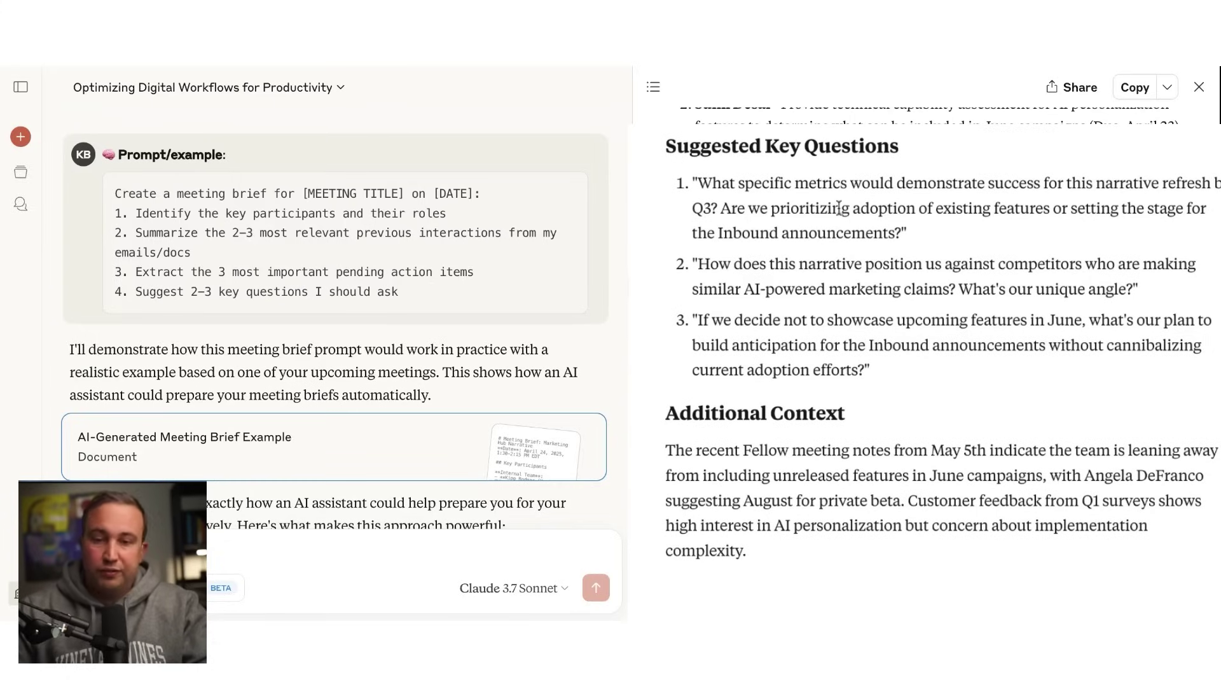
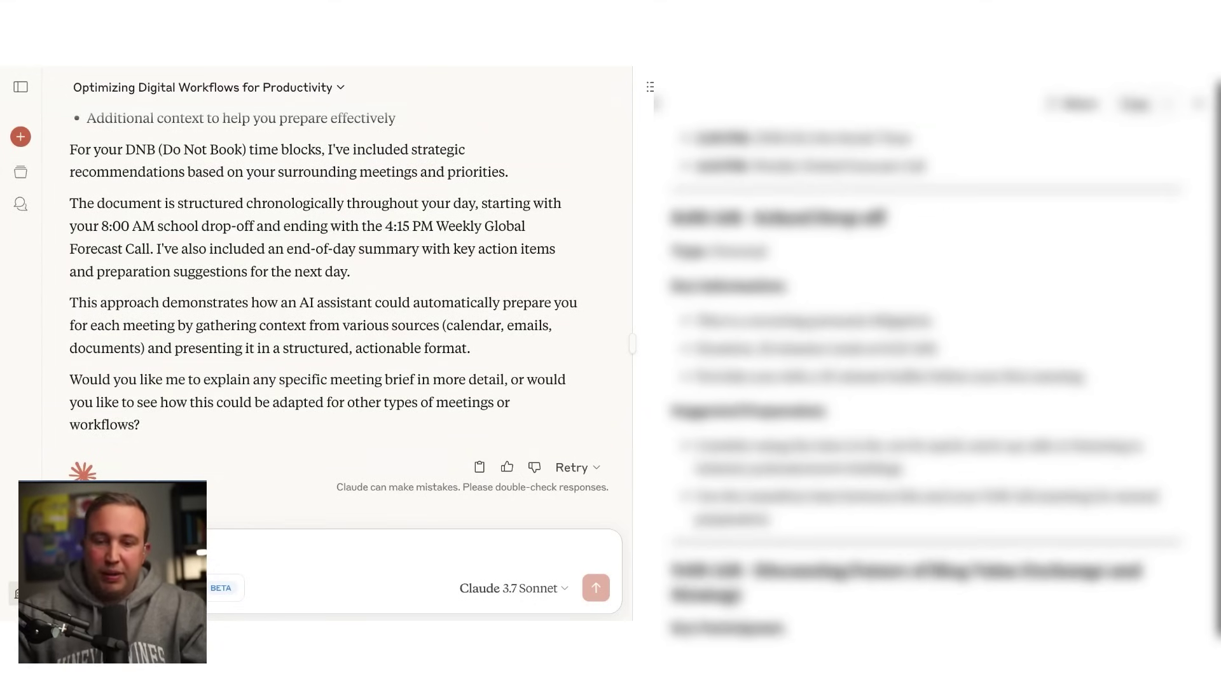
Examine the full-day meeting briefs document from the school drop-off entry through the marketing staff meeting to the meet-and-greet brief.
scroll(928, 368, "down", 5)
scroll(928, 369, "down", 10)
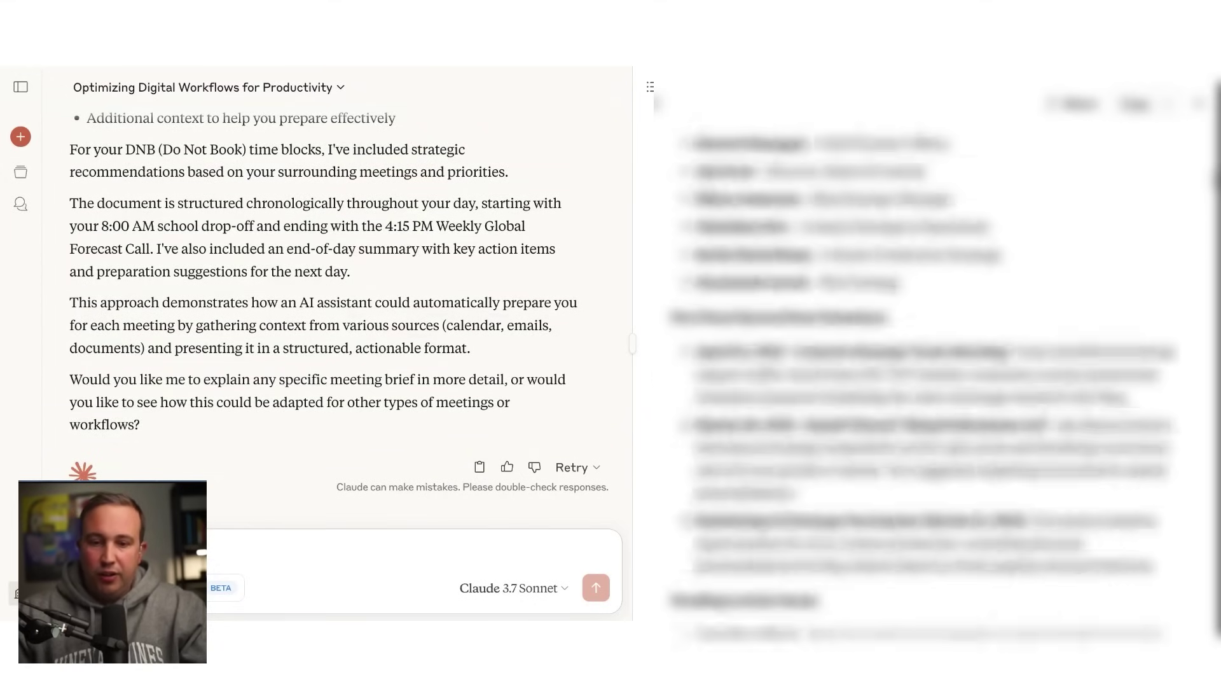
scroll(929, 368, "down", 1)
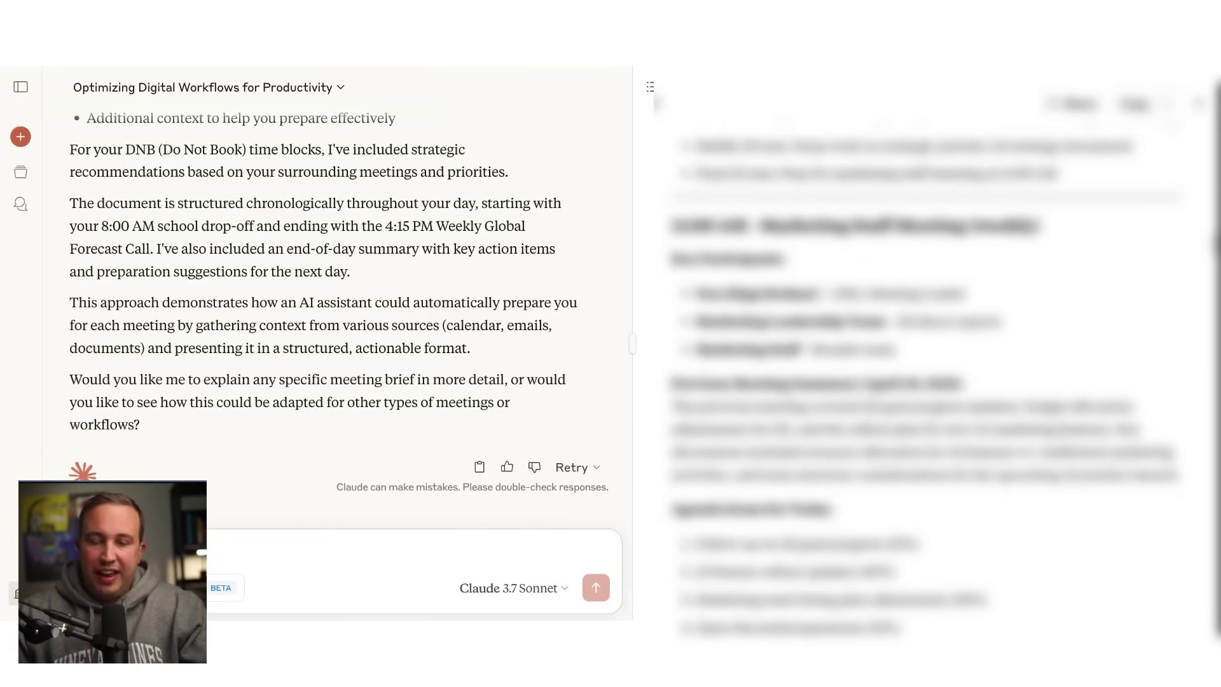
scroll(929, 369, "up", 1)
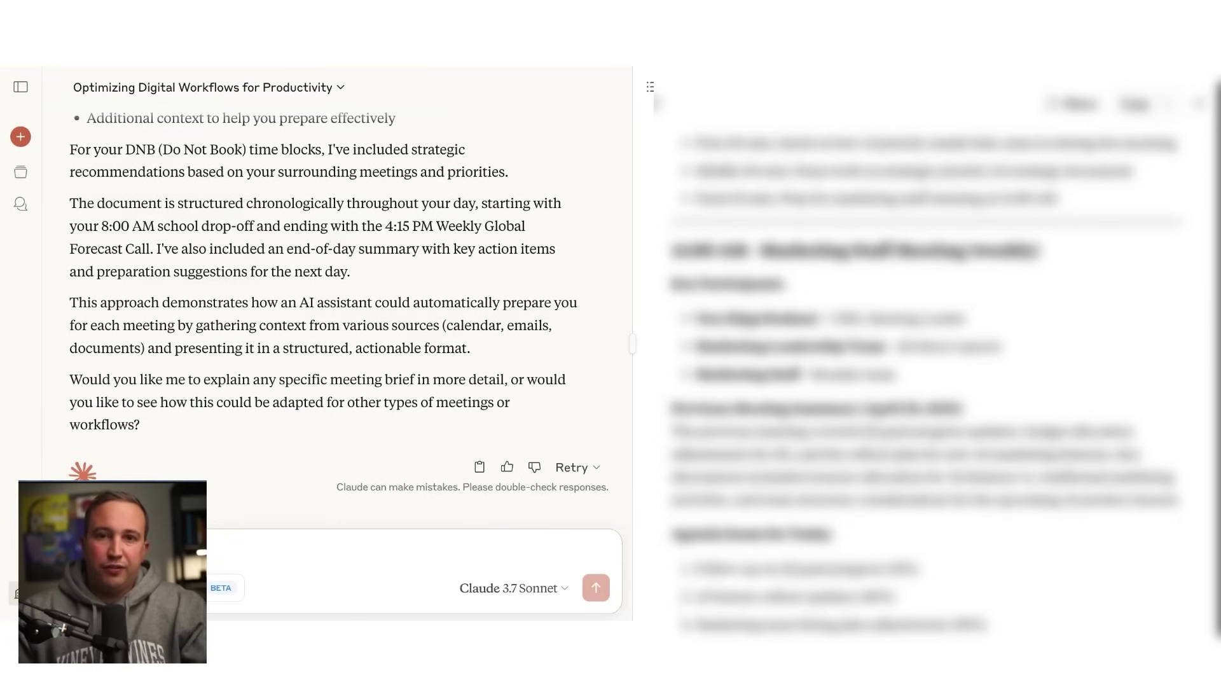
scroll(928, 369, "down", 8)
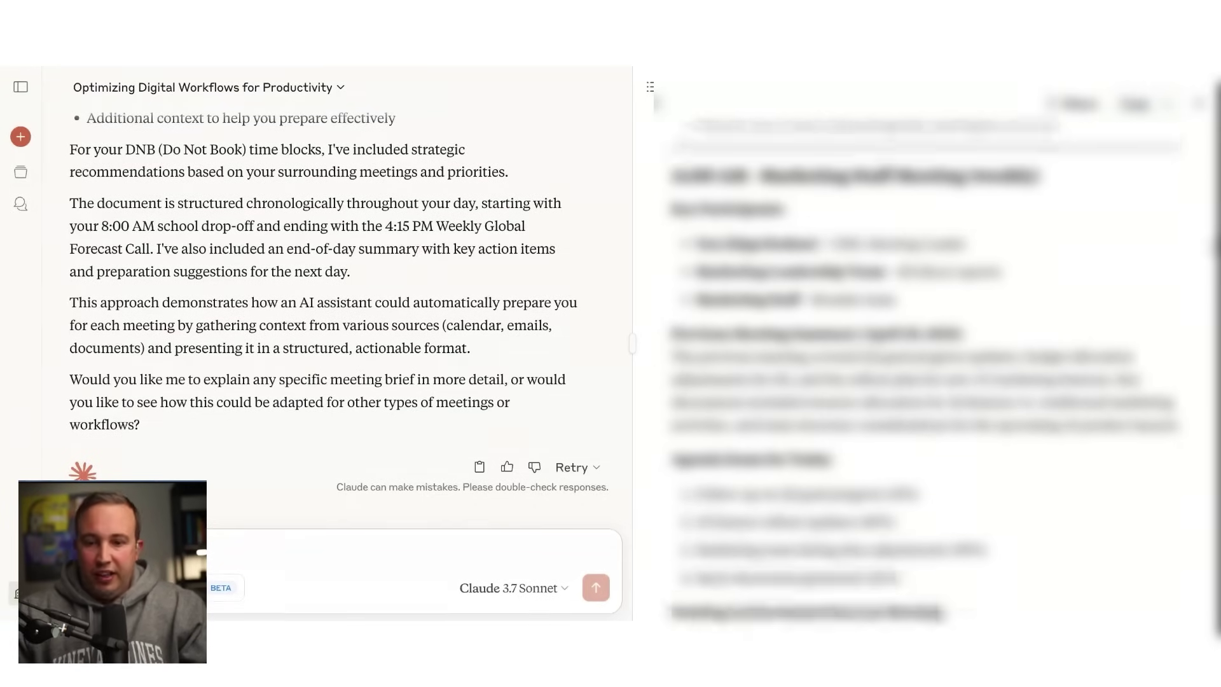
scroll(929, 369, "down", 8)
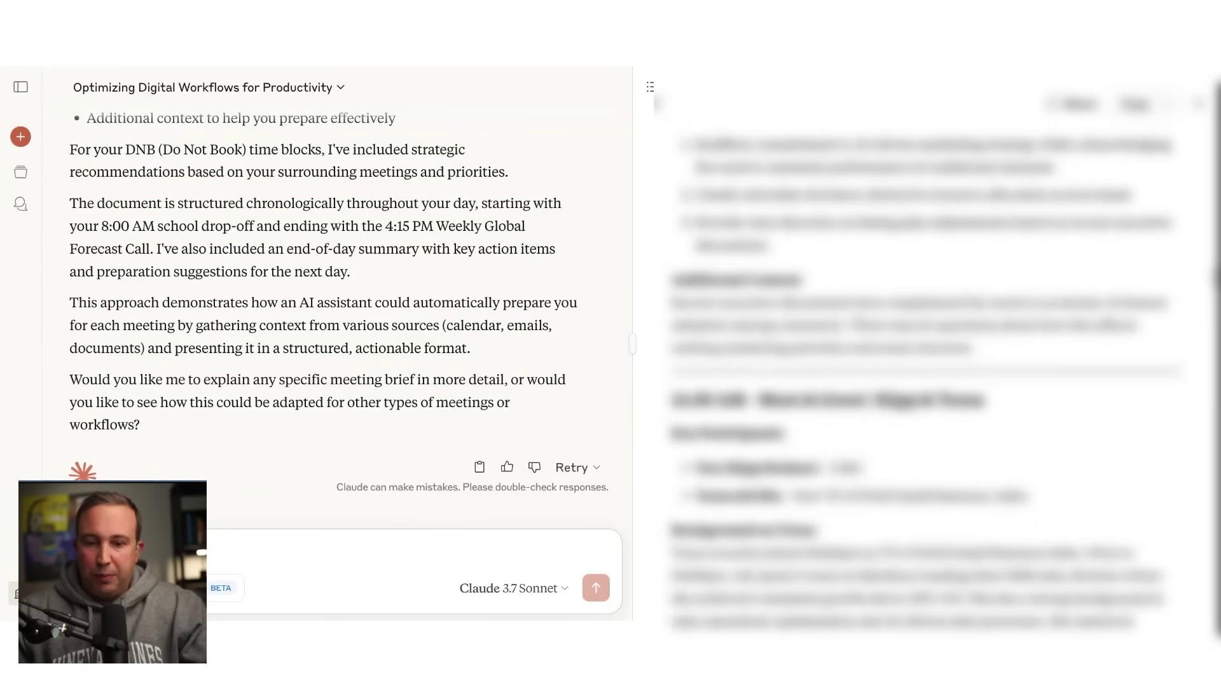
scroll(978, 350, "down", 2)
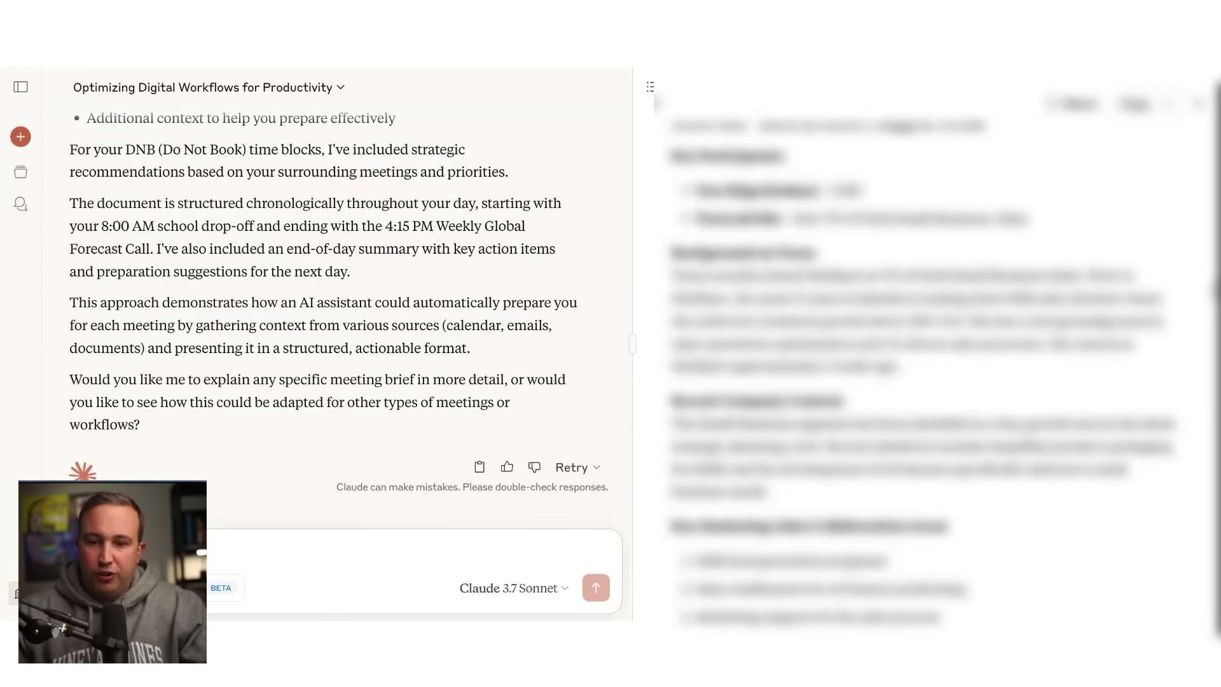
scroll(978, 349, "up", 3)
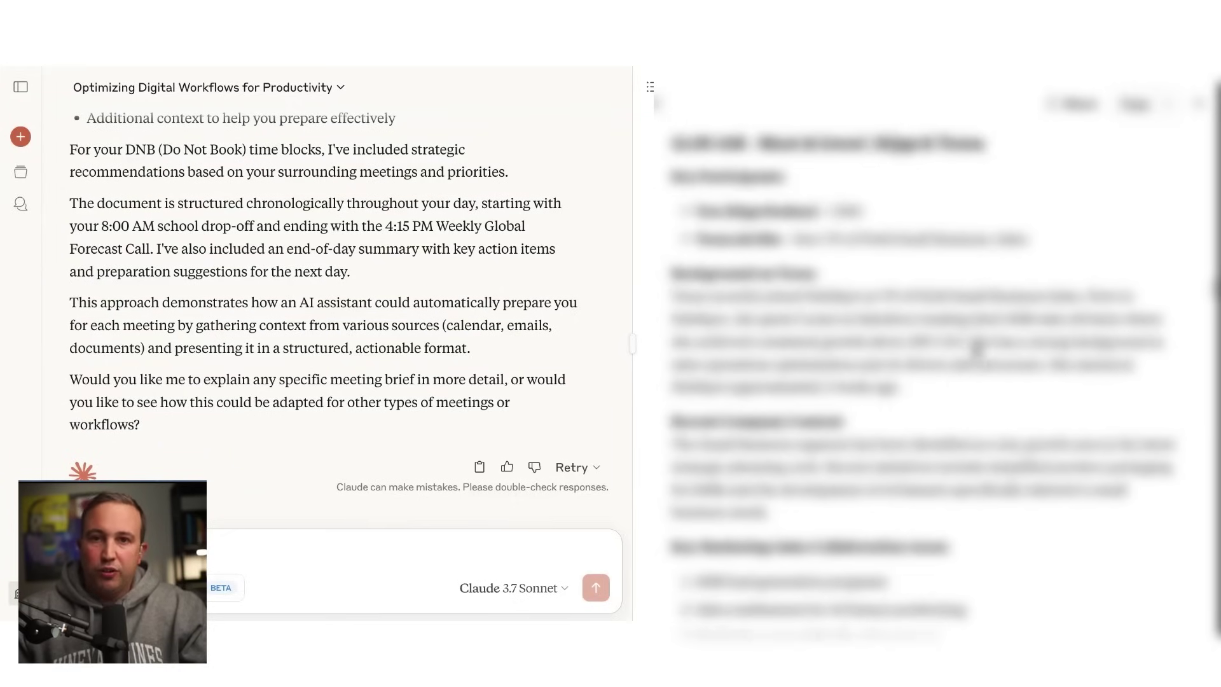
Examine the briefs from the rest of the meet-and-greet through the early release and DNB time entries to the afternoon 1:1.
scroll(977, 349, "down", 10)
scroll(929, 369, "down", 5)
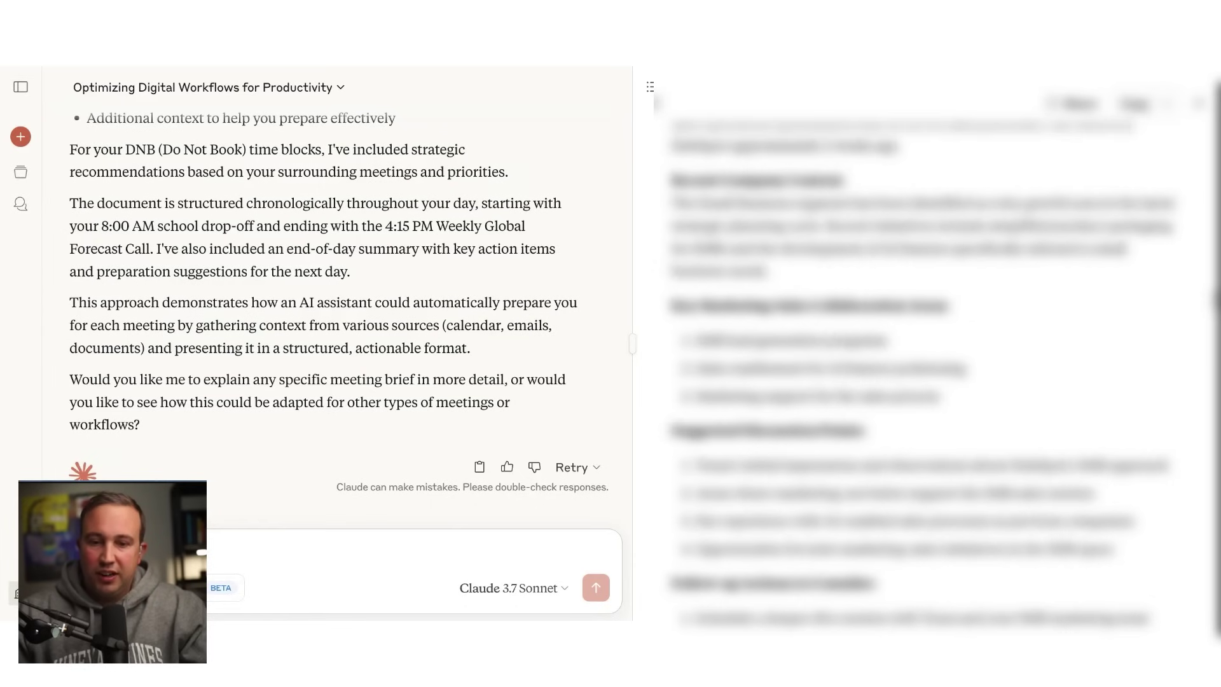
scroll(958, 334, "up", 1)
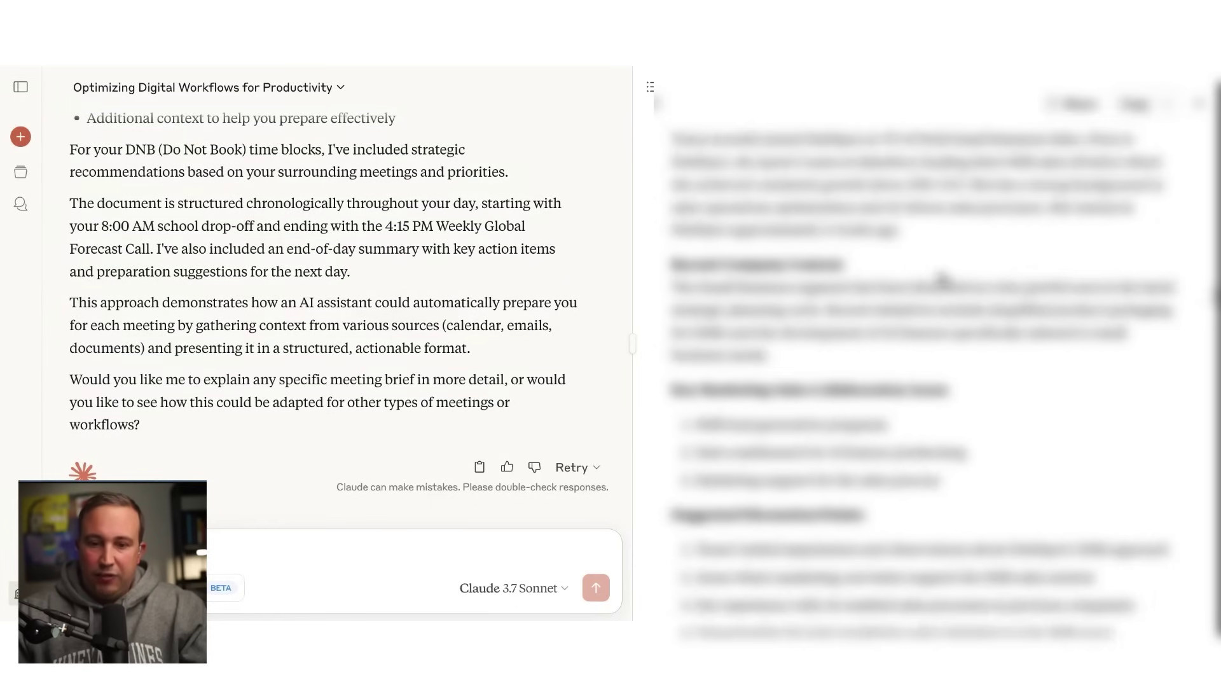
scroll(931, 427, "down", 2)
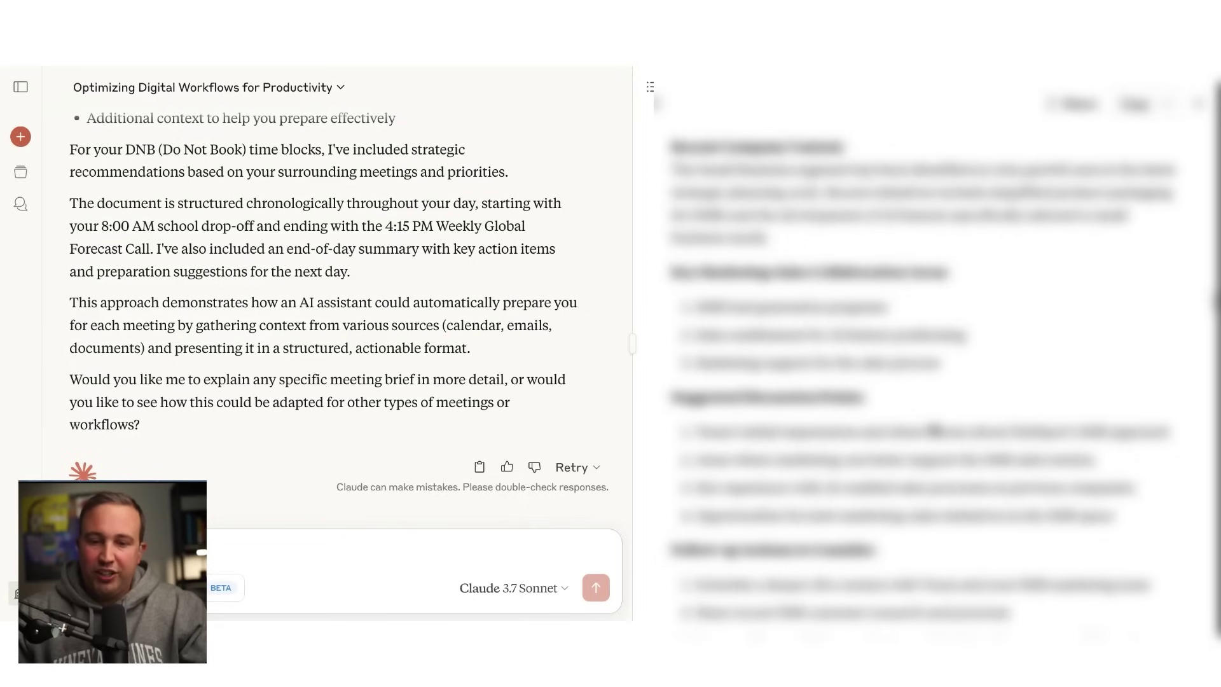
scroll(935, 431, "down", 4)
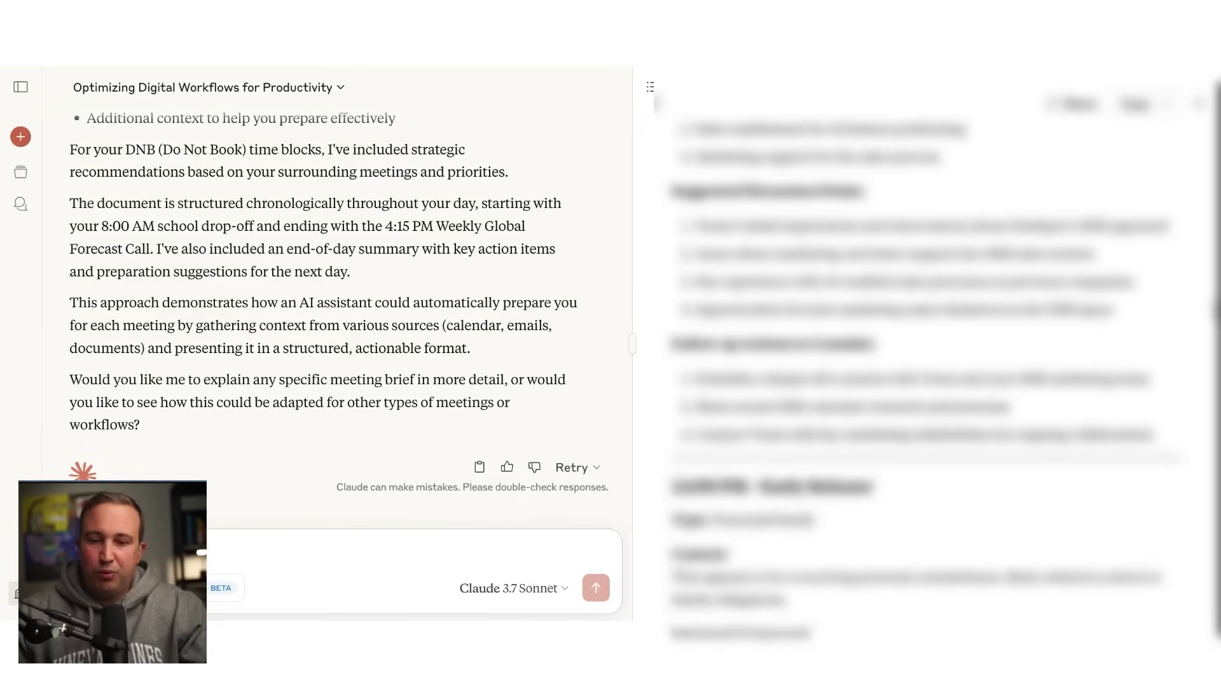
scroll(976, 502, "down", 5)
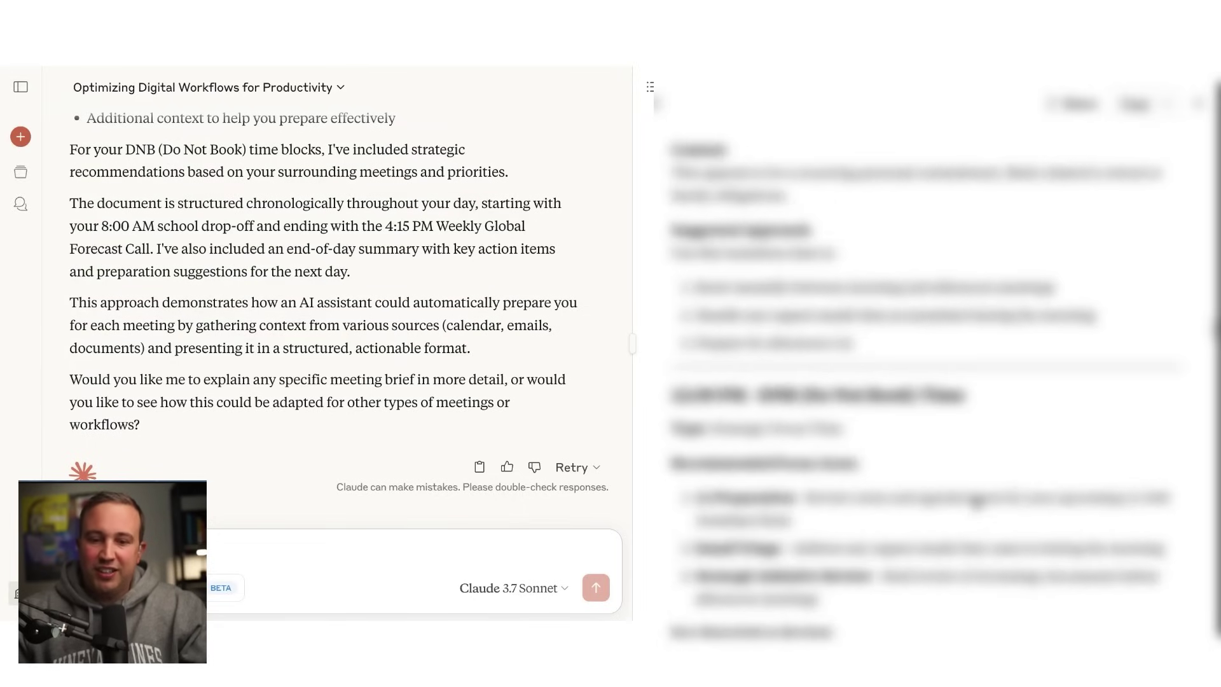
scroll(976, 502, "down", 7)
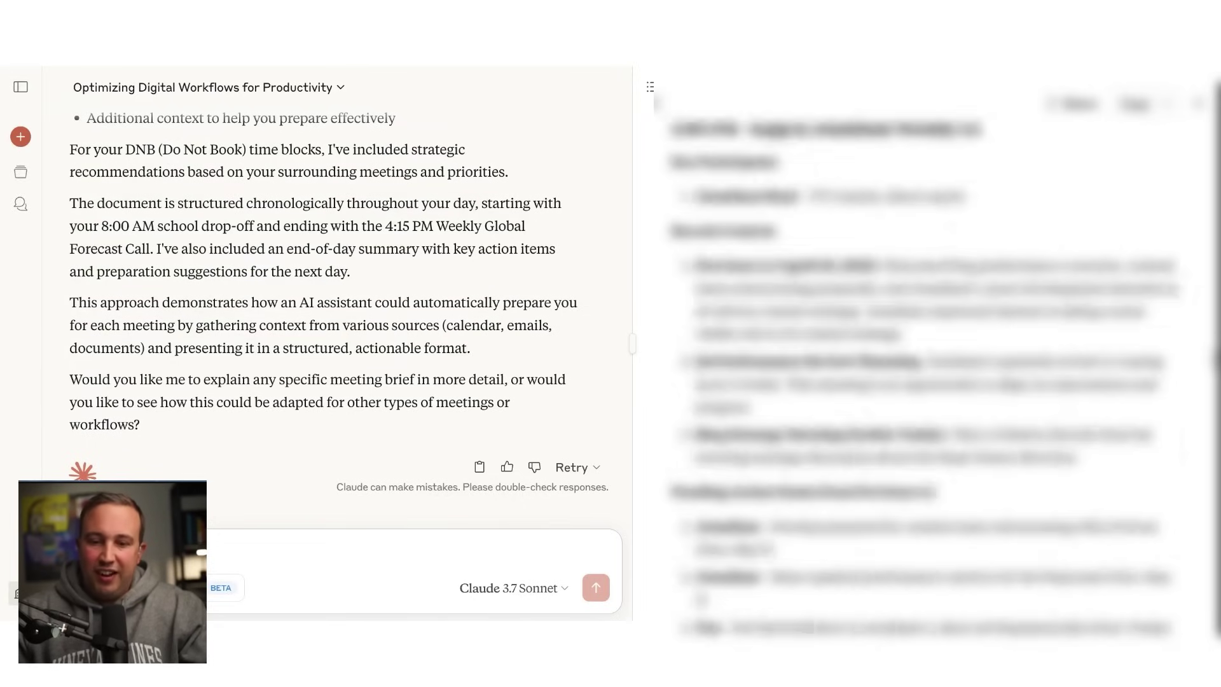
scroll(928, 369, "down", 8)
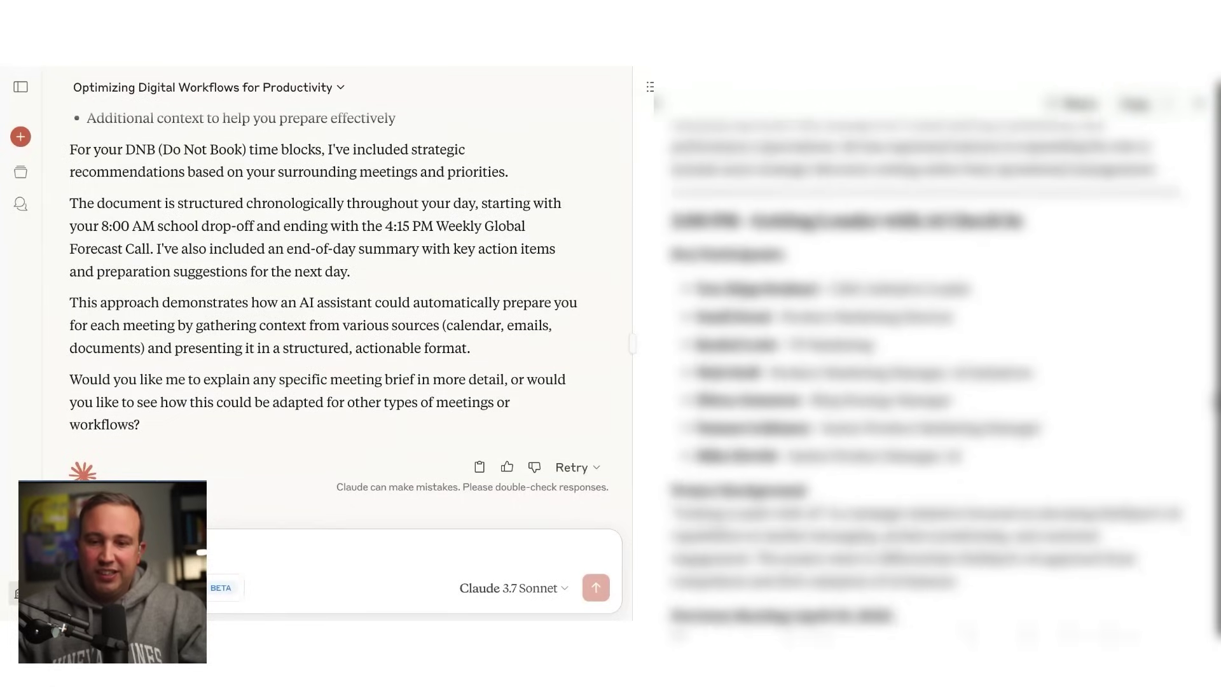
Examine the AI check-in brief, covering key participants, project background, previous meeting, current project status, pending action items and suggested key questions.
scroll(928, 369, "down", 1)
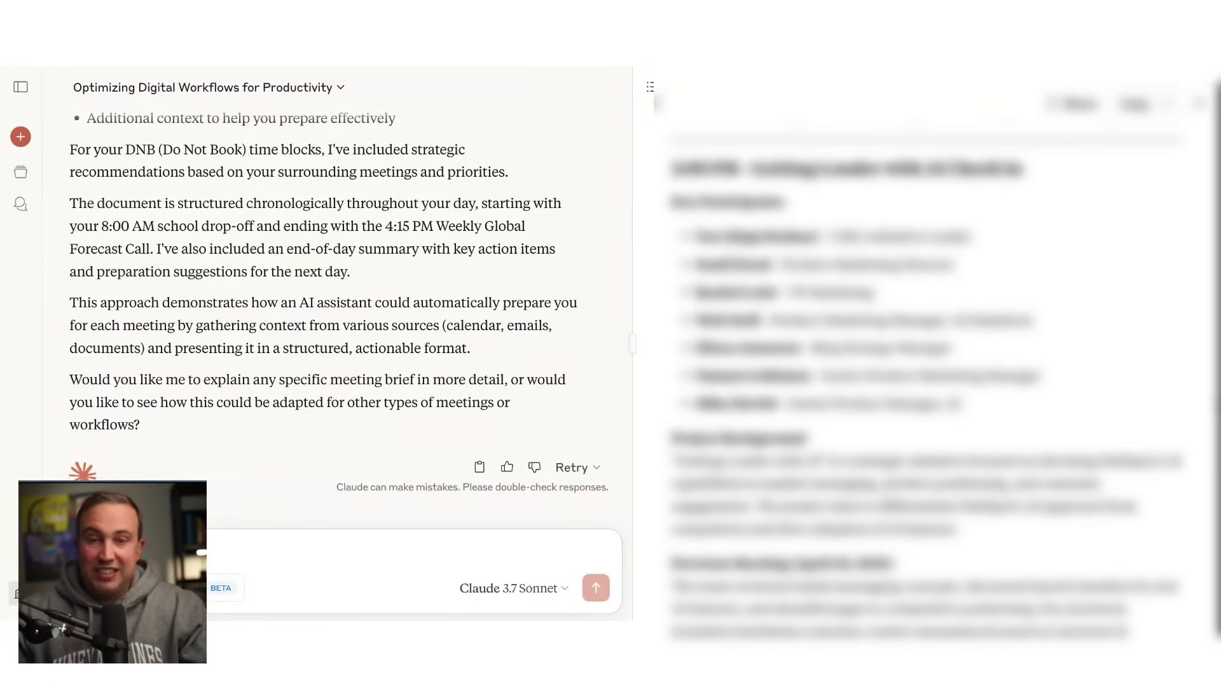
scroll(1031, 512, "down", 2)
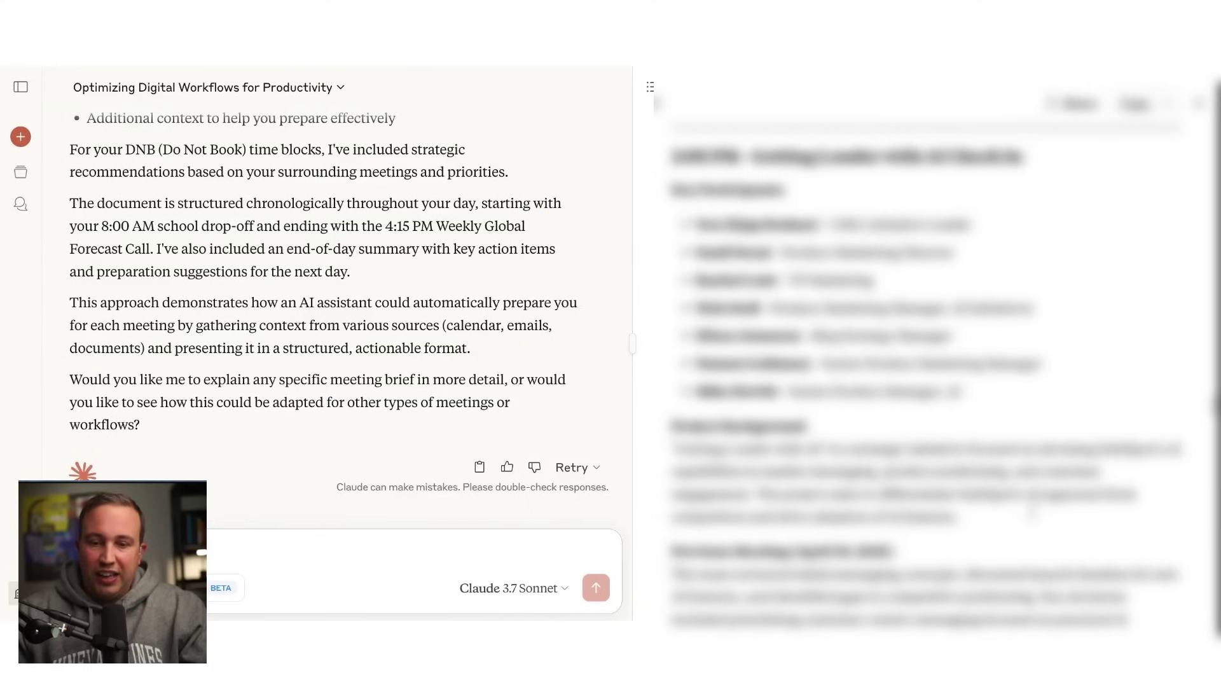
scroll(1031, 512, "down", 7)
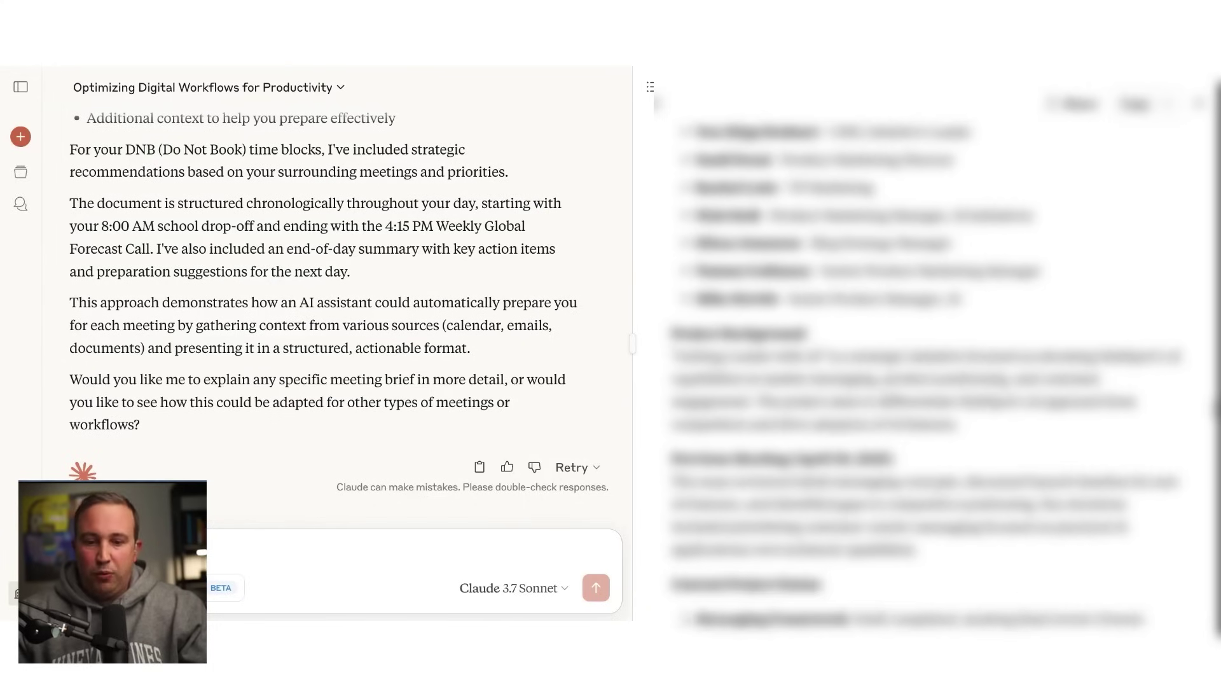
scroll(928, 369, "down", 3)
scroll(928, 382, "down", 9)
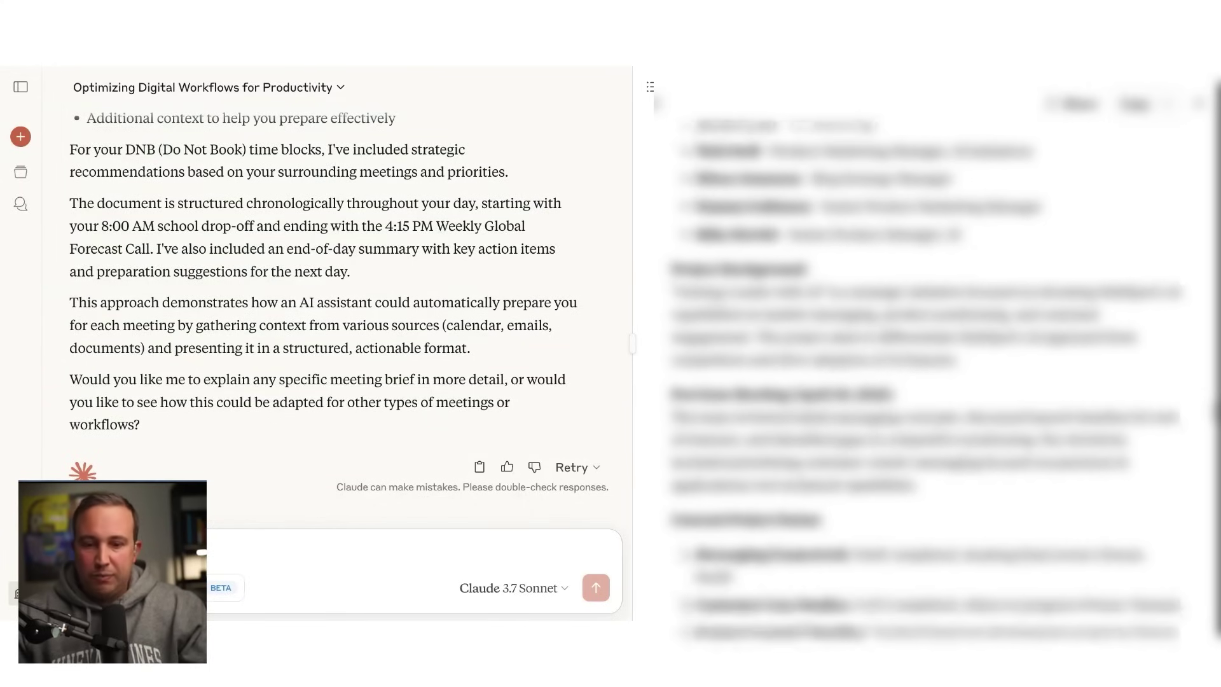
scroll(928, 382, "up", 13)
scroll(928, 369, "down", 4)
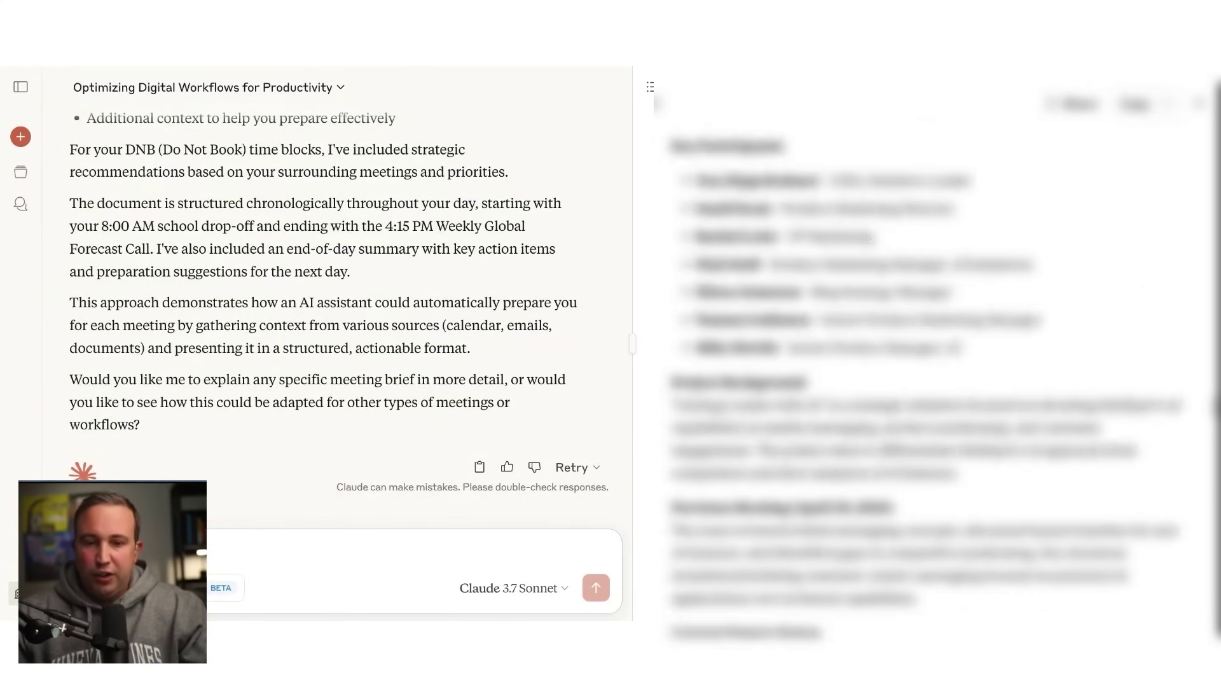
scroll(928, 369, "down", 20)
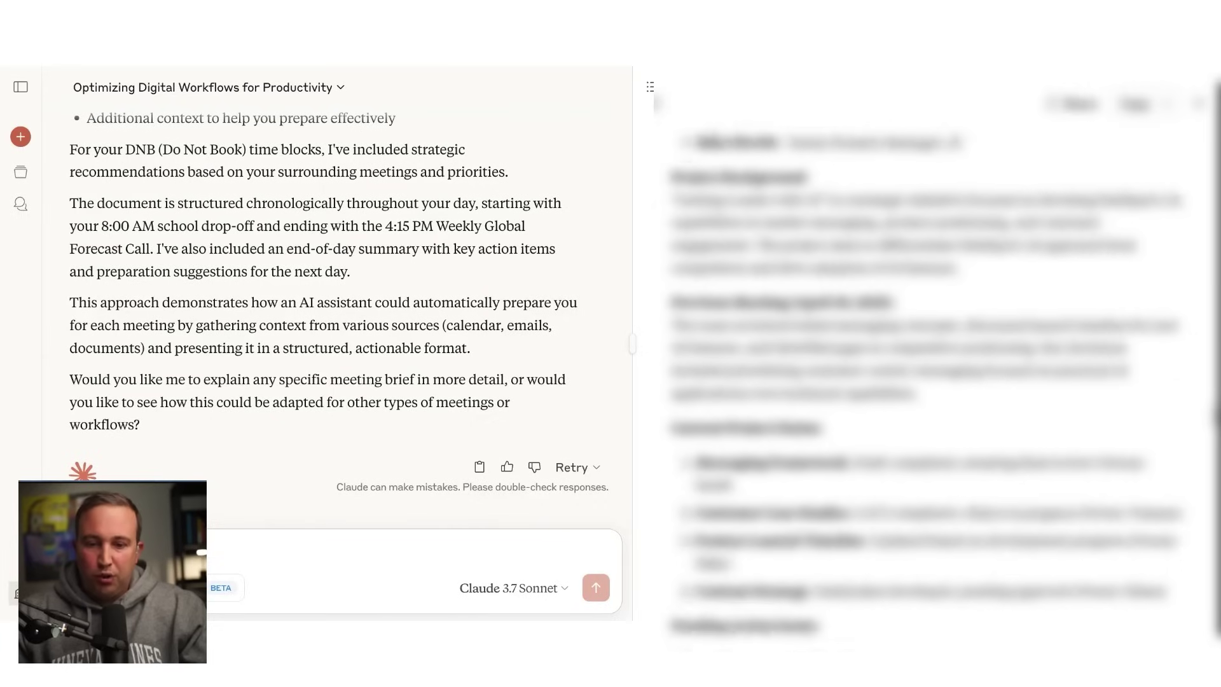
scroll(928, 381, "down", 20)
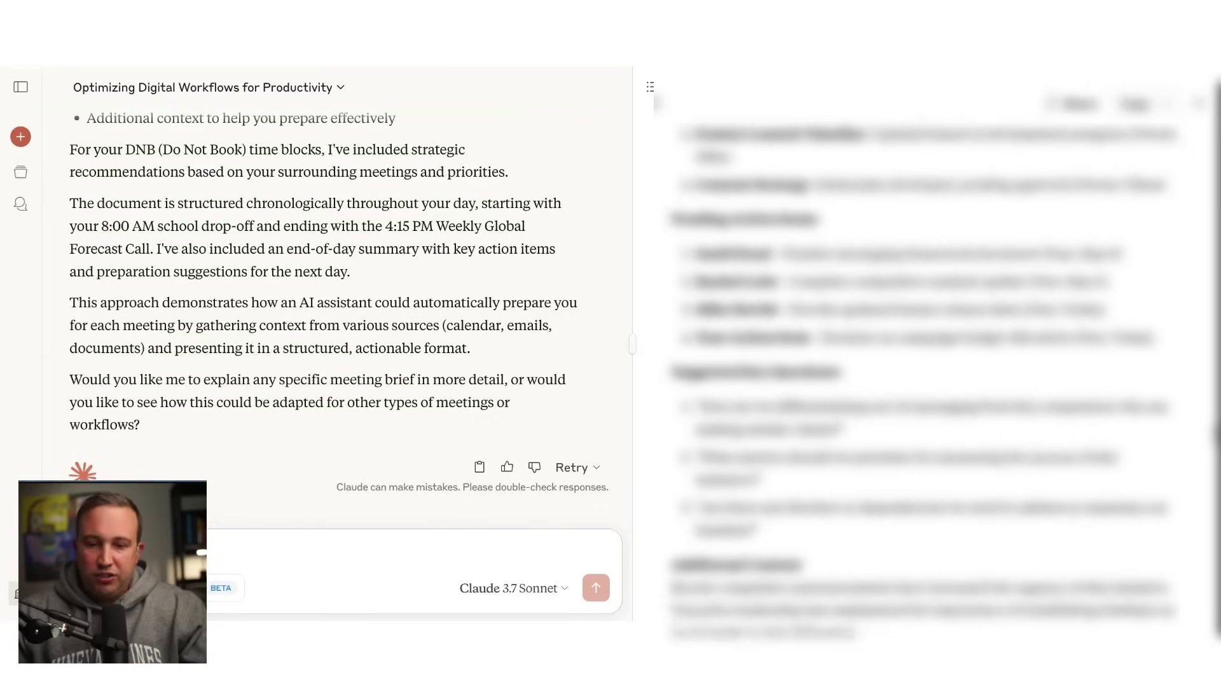
scroll(928, 381, "down", 20)
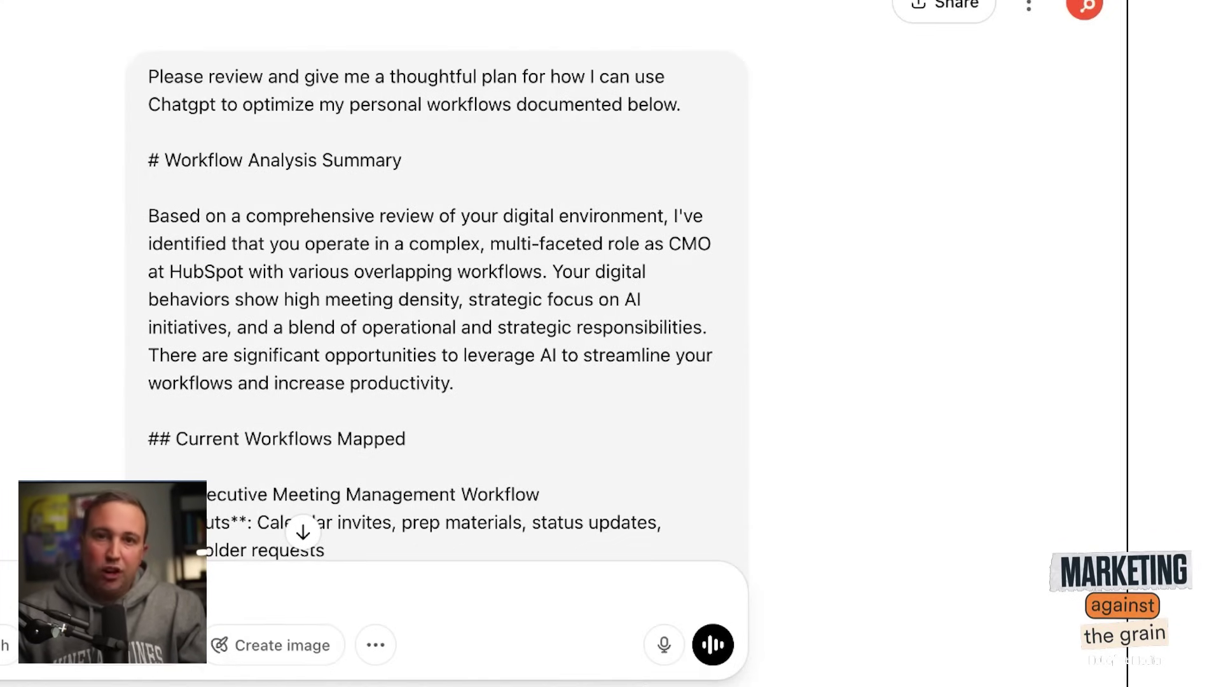
In ChatGPT, review the workflow optimization prompt from the Workflow Analysis Summary through the mapped workflows and automation ideas to the Prioritized Action Plan.
scroll(450, 382, "up", 1)
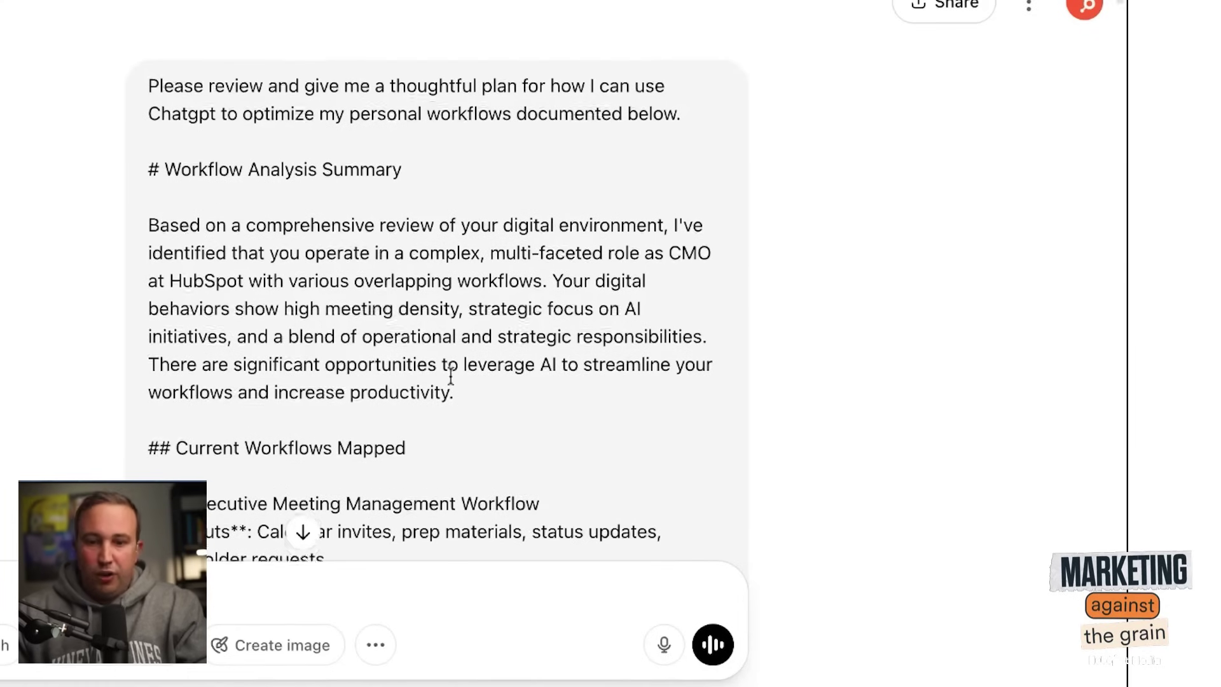
scroll(452, 394, "down", 2)
scroll(451, 375, "up", 2)
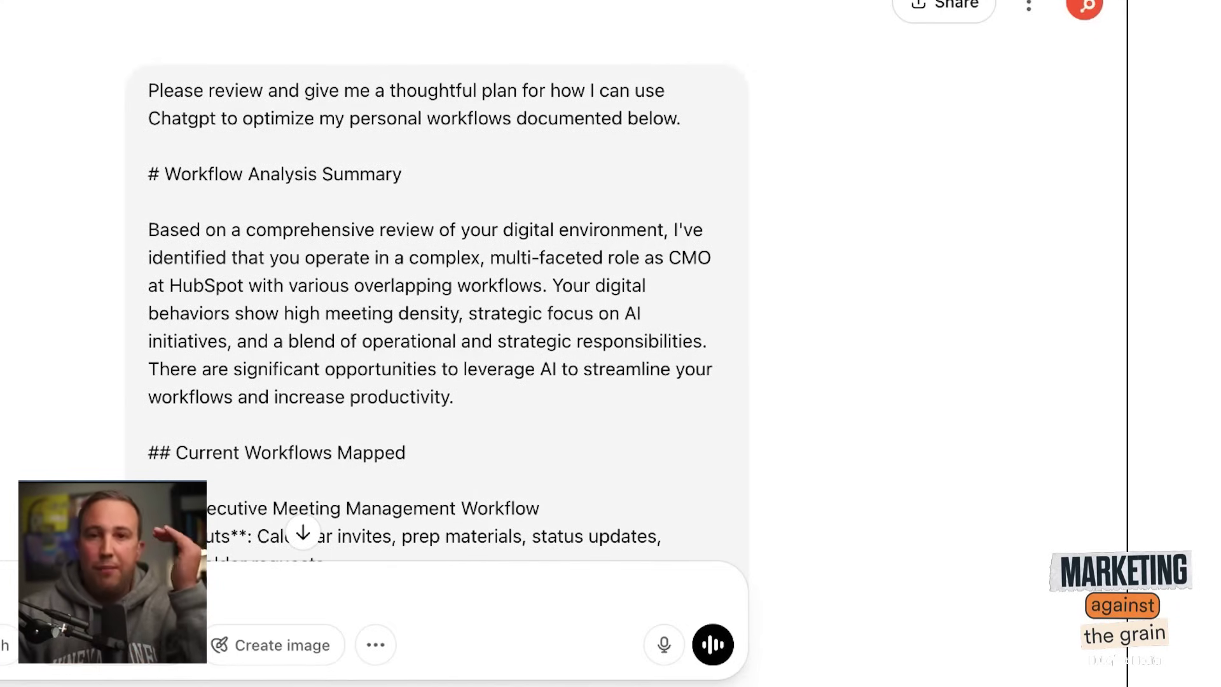
scroll(435, 305, "down", 15)
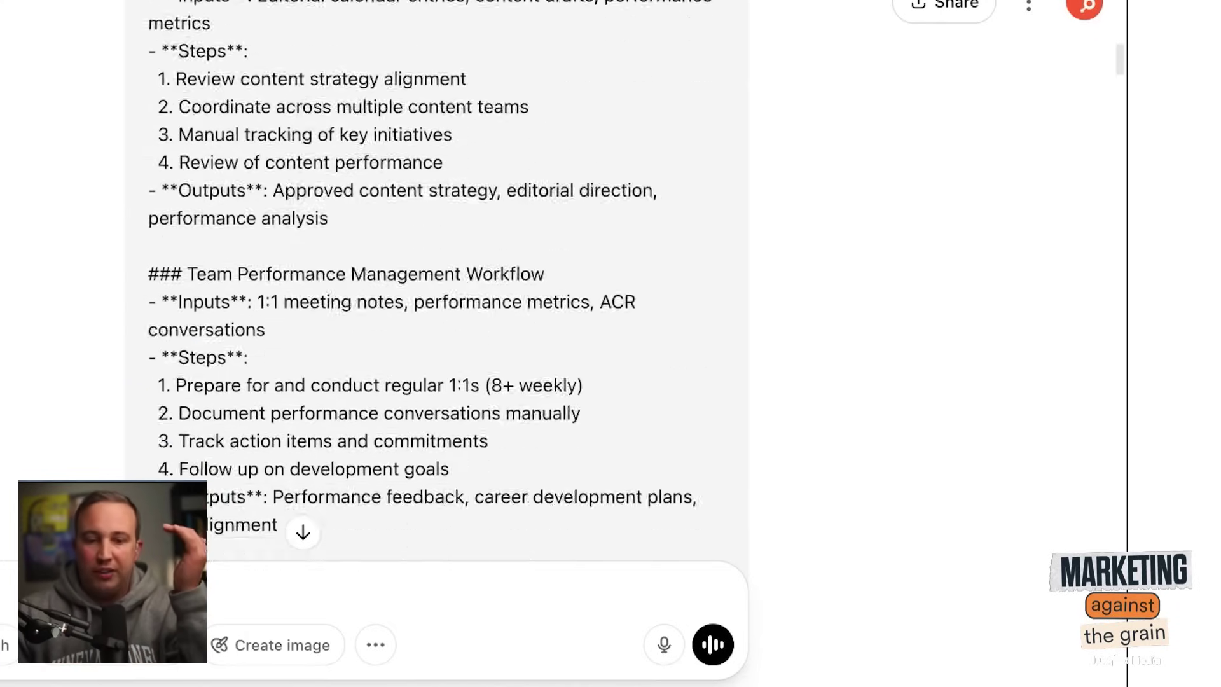
scroll(435, 305, "down", 20)
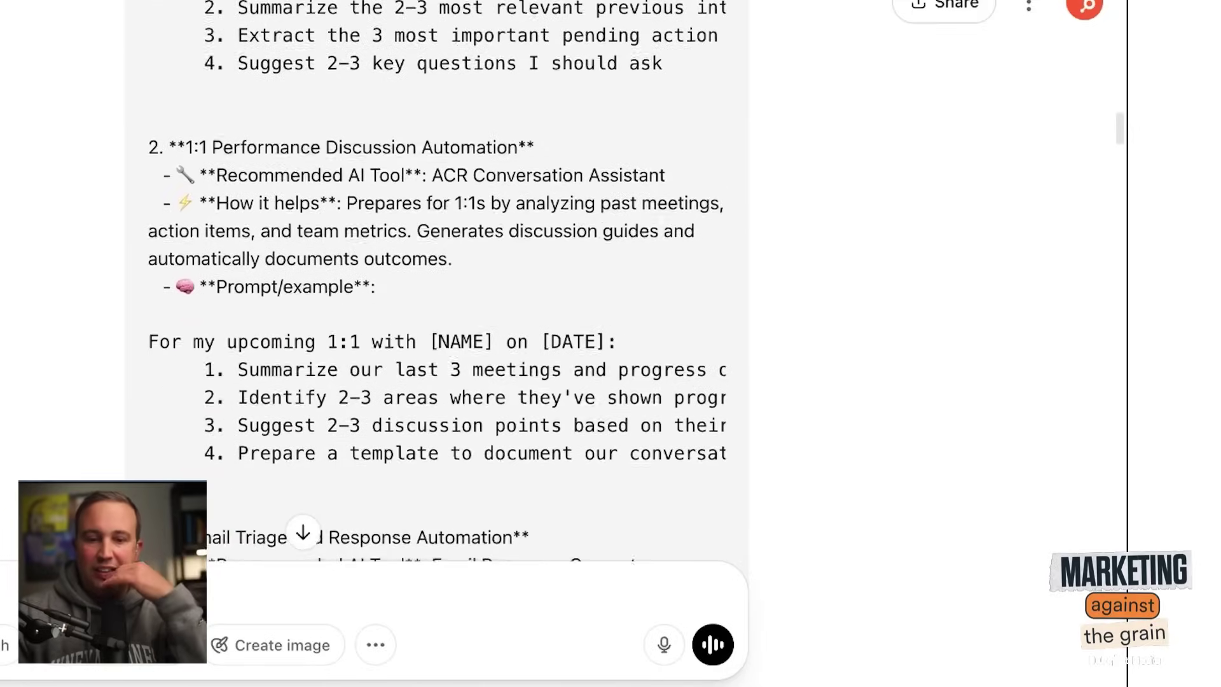
scroll(436, 305, "down", 20)
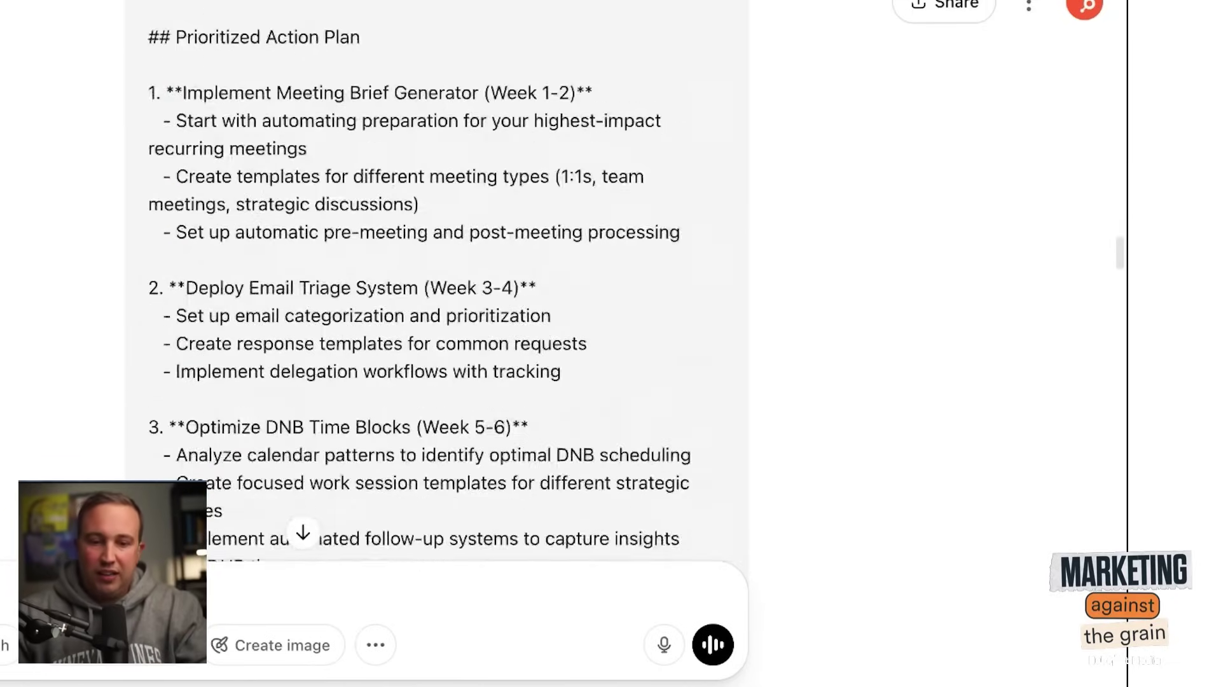
scroll(375, 280, "down", 10)
scroll(375, 280, "up", 10)
scroll(375, 280, "down", 6)
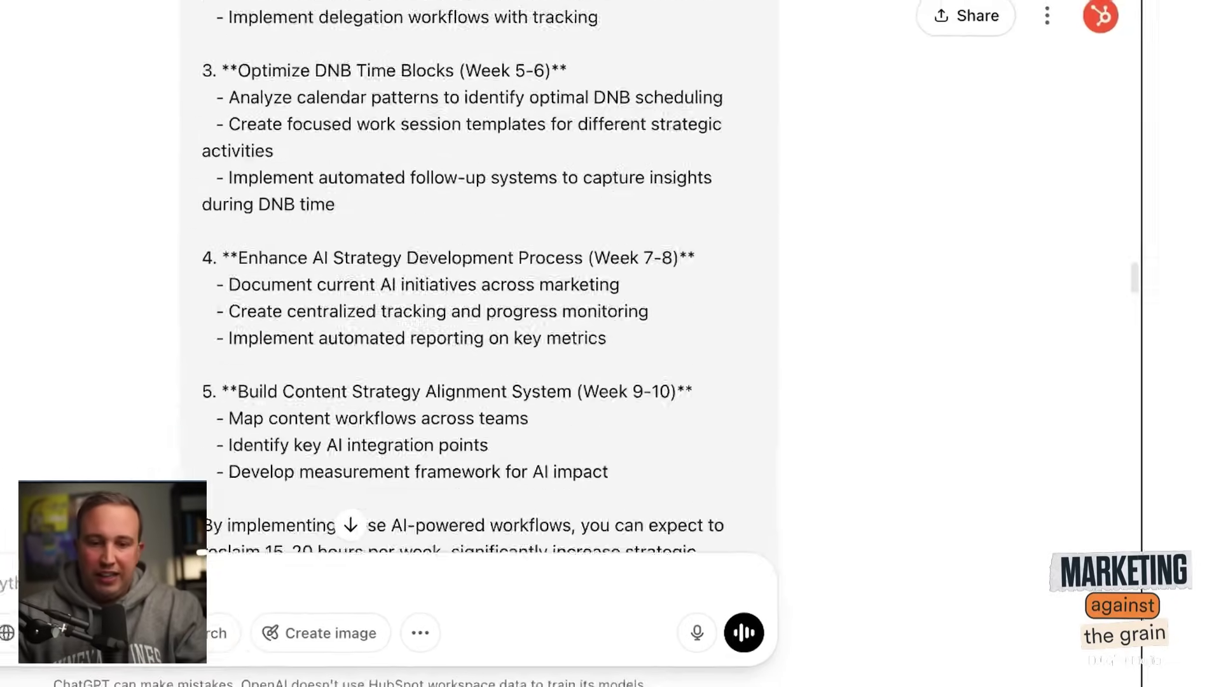
scroll(648, 437, "down", 8)
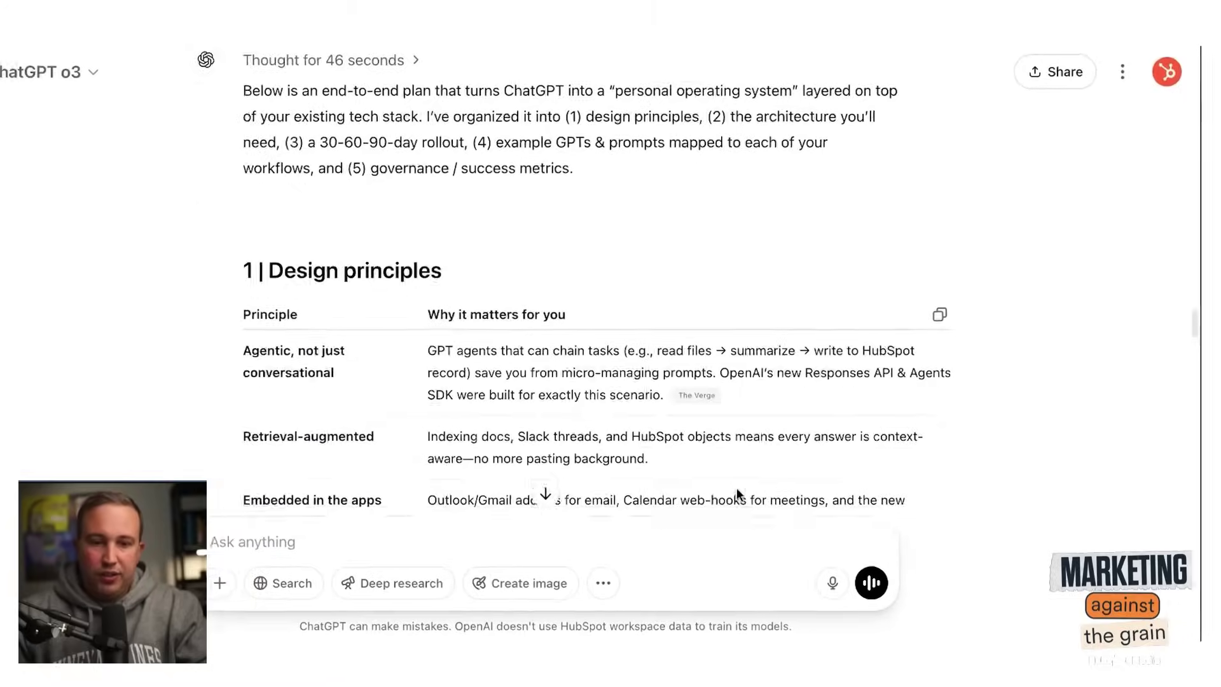
Read the introduction to ChatGPT's end-to-end "personal operating system" plan and its Design principles table.
scroll(736, 487, "up", 3)
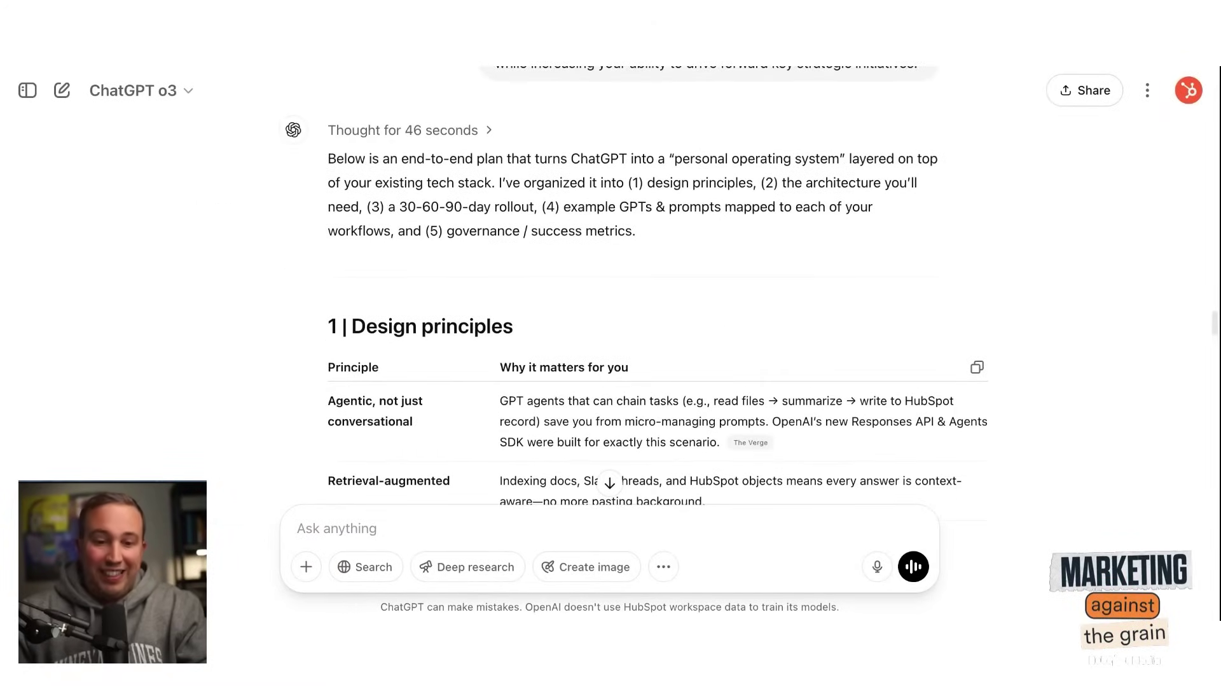
scroll(636, 318, "down", 1)
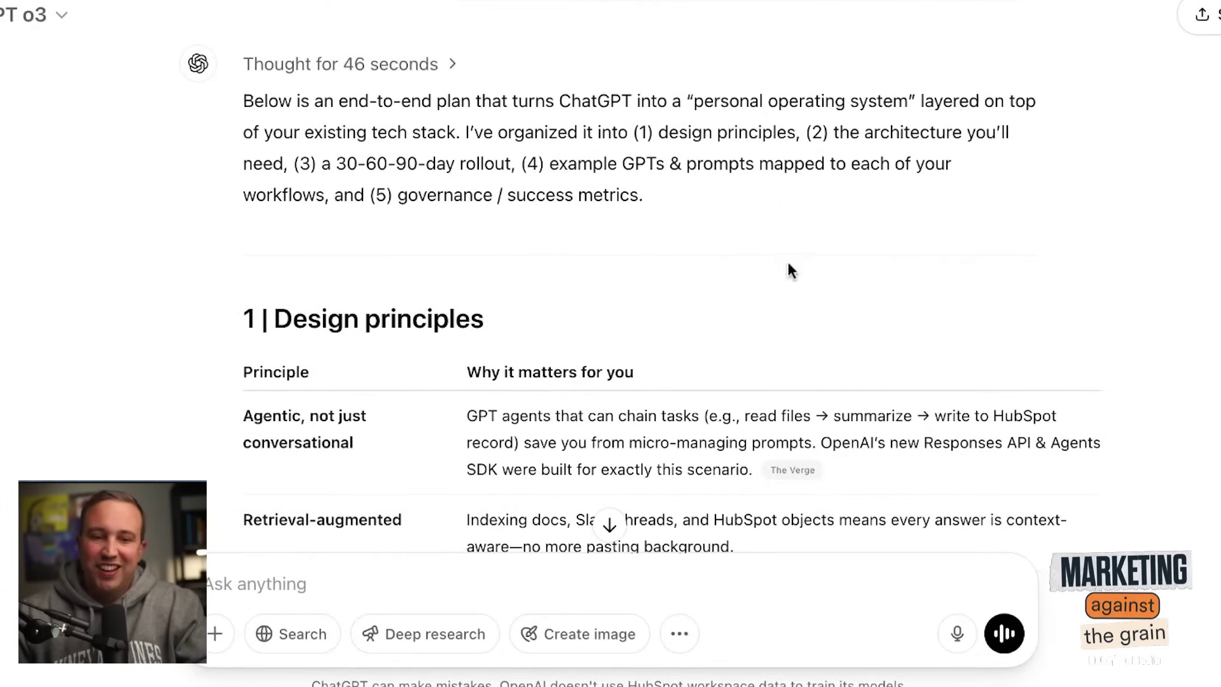
scroll(788, 264, "down", 1)
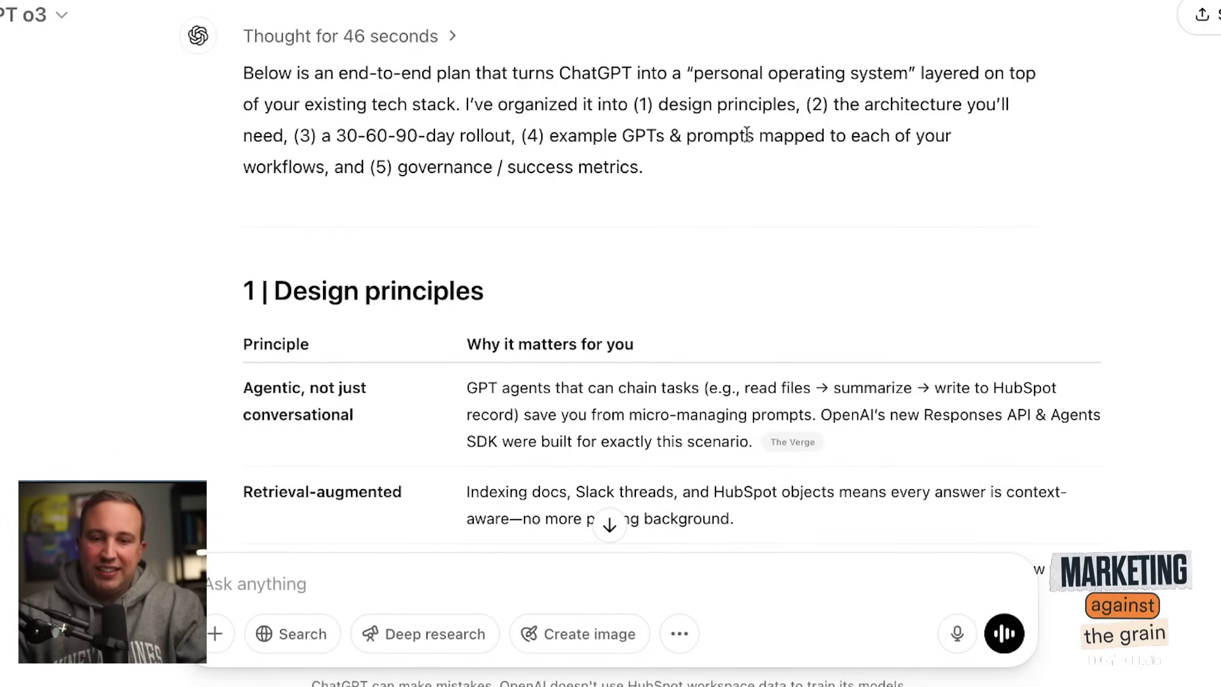
scroll(828, 307, "down", 3)
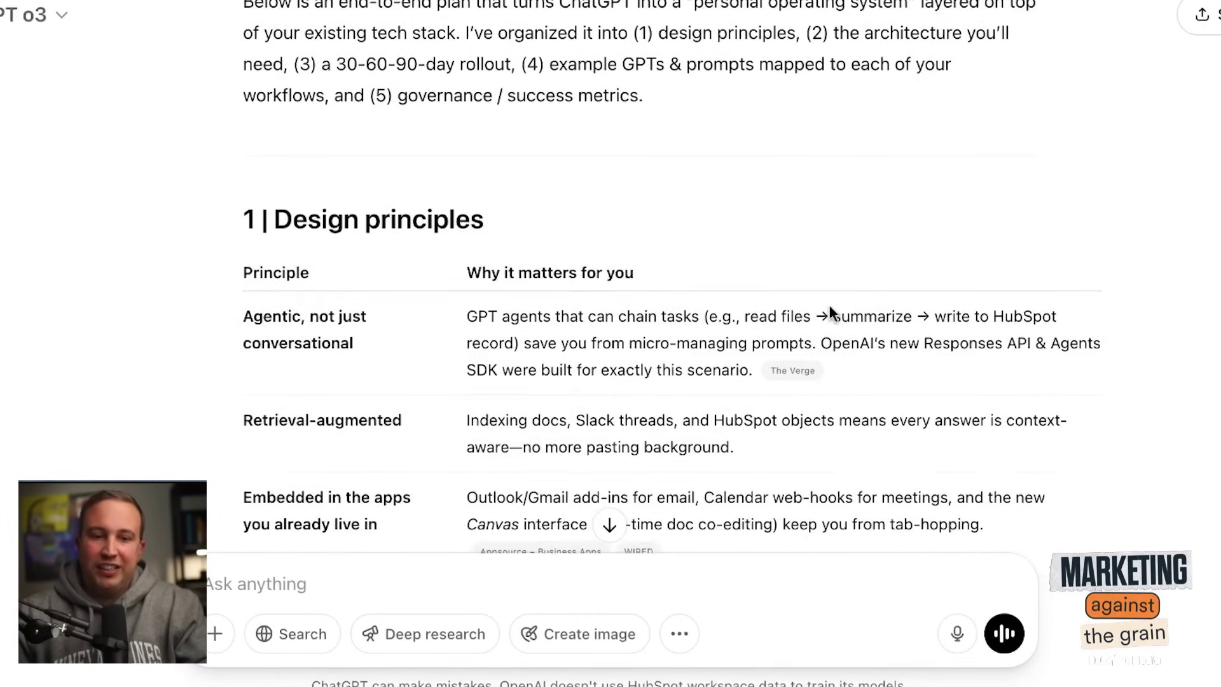
scroll(671, 277, "down", 5)
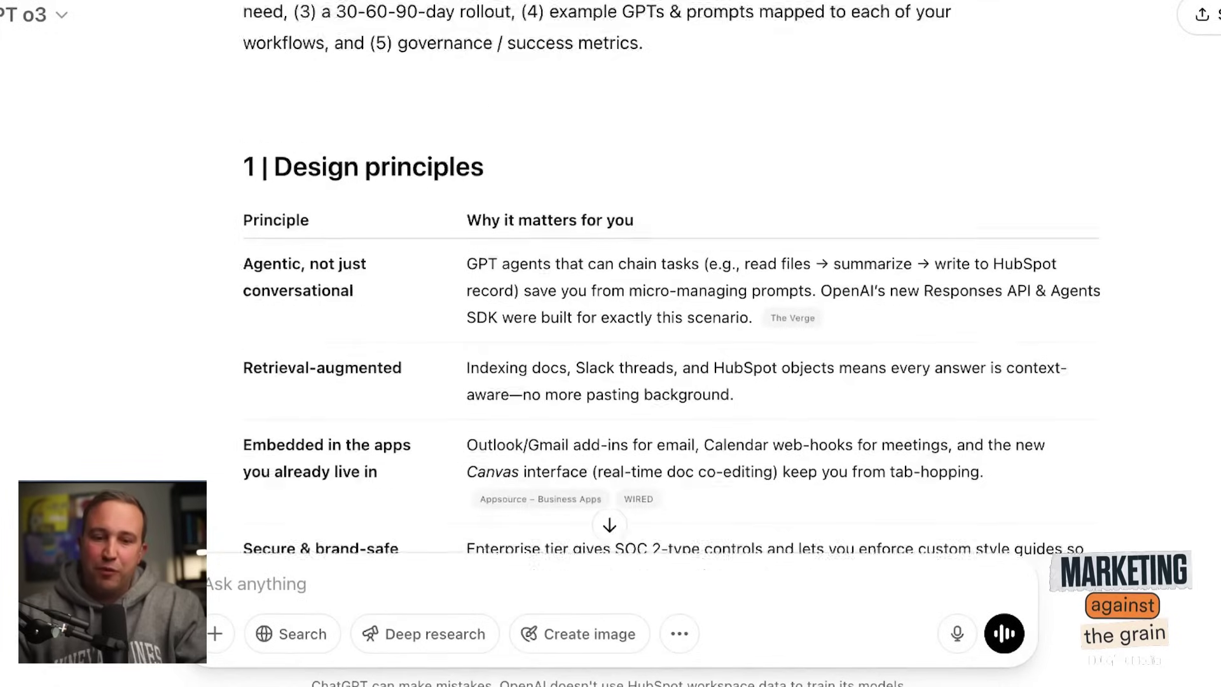
scroll(683, 360, "down", 1)
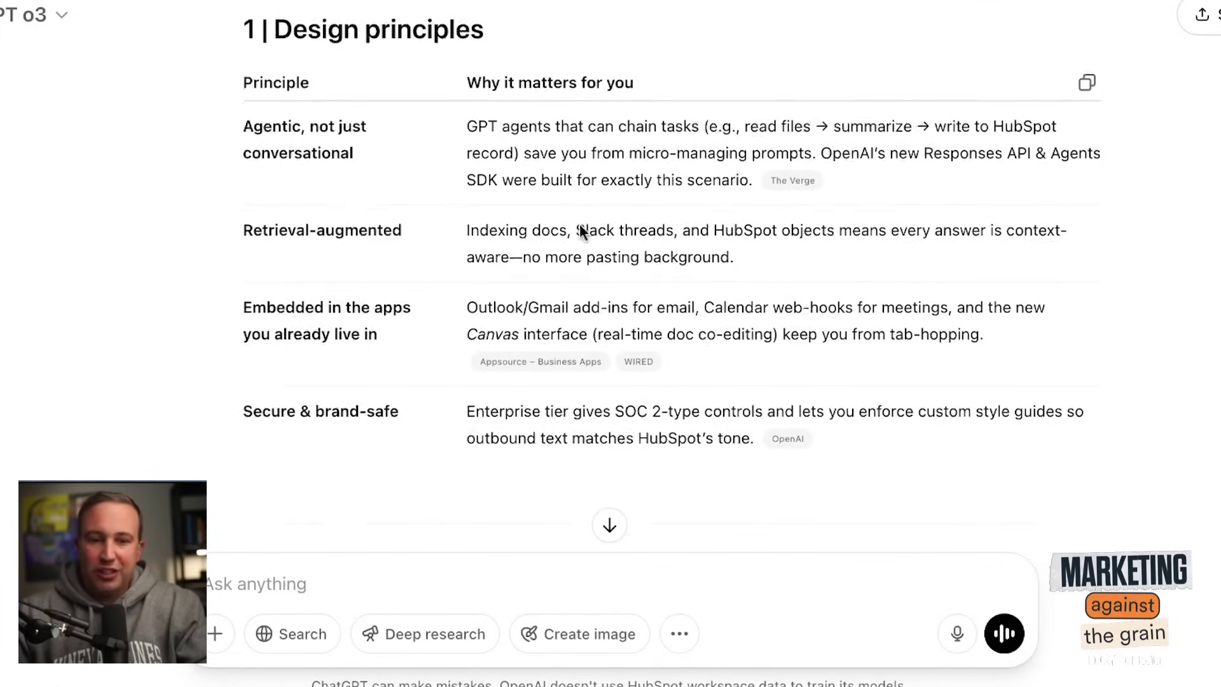
scroll(579, 223, "down", 2)
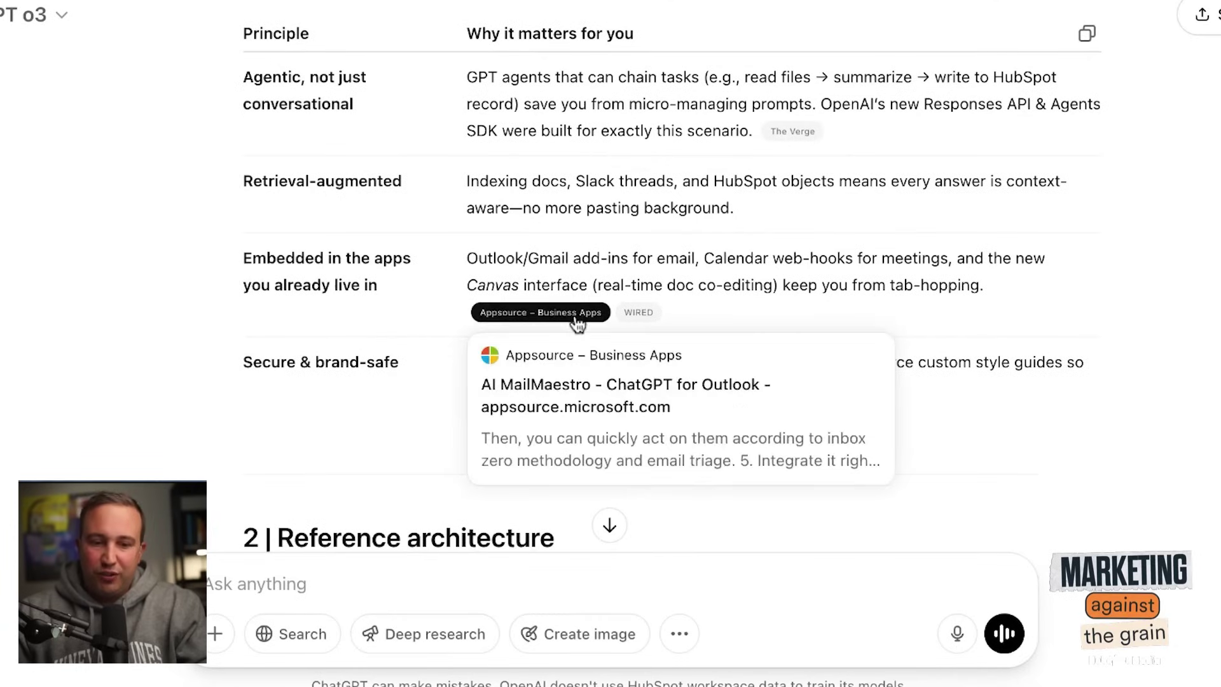
scroll(870, 411, "down", 2)
scroll(869, 415, "down", 6)
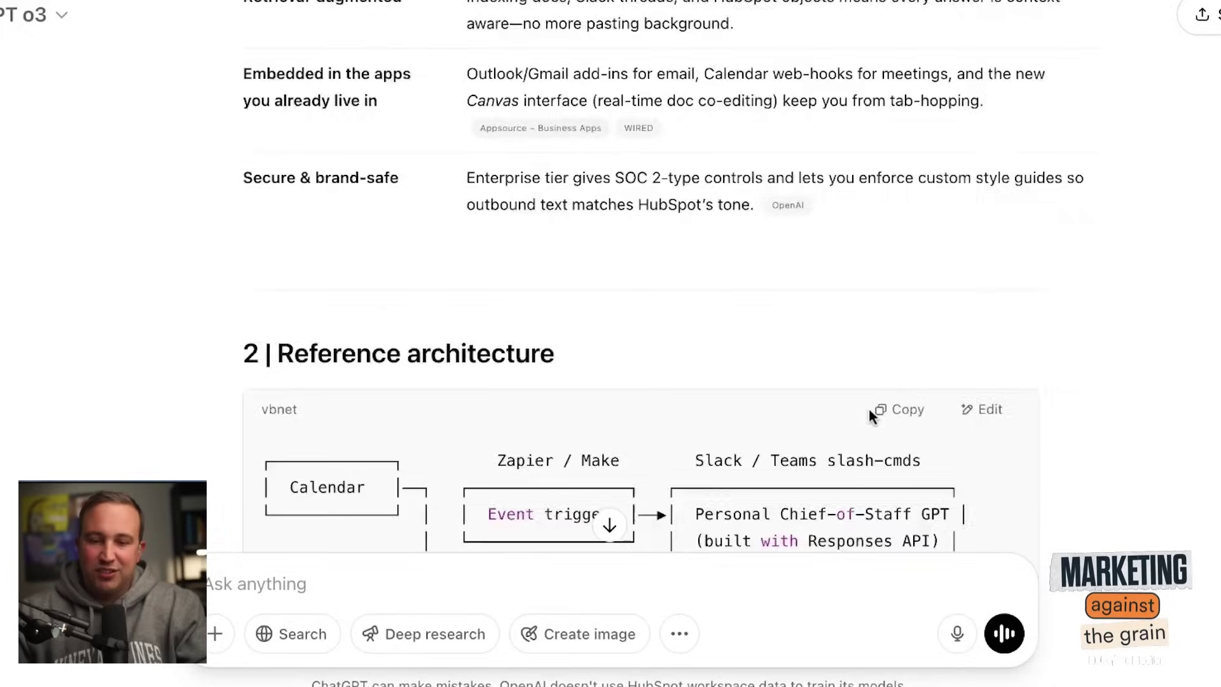
Examine the plan's Reference architecture, core components, 30-60-90-day rollout, success metrics and Next step, and return to the start of the reply.
scroll(870, 414, "up", 1)
scroll(868, 406, "down", 1)
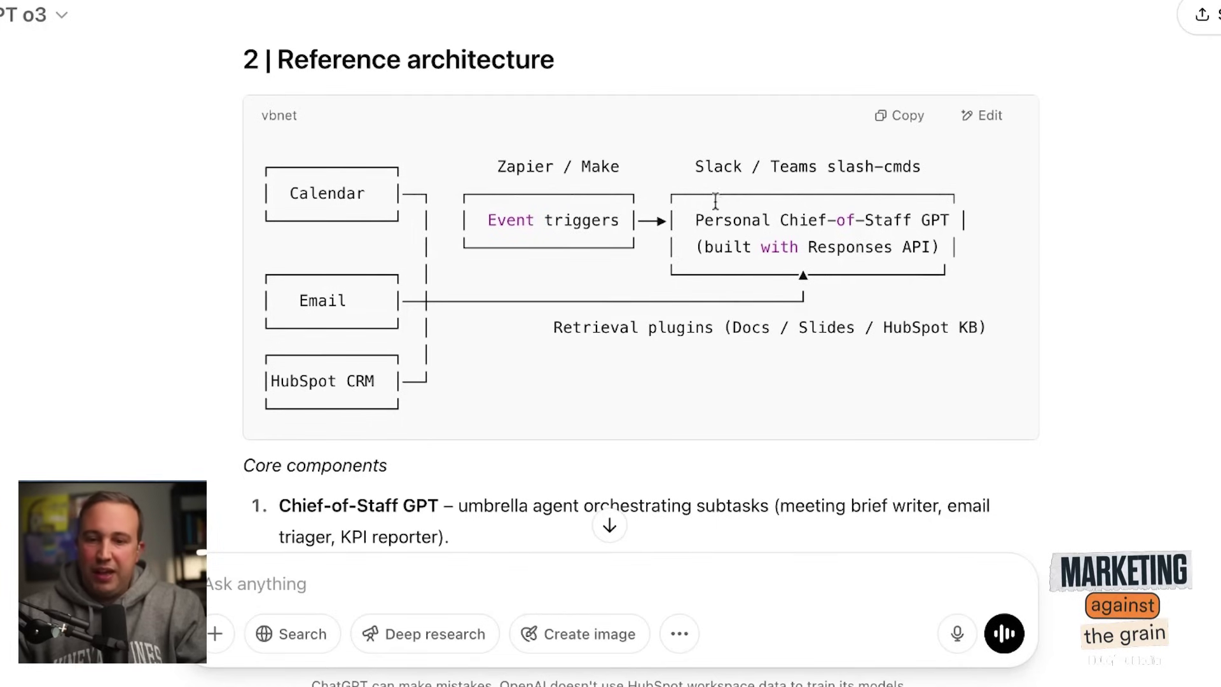
scroll(620, 469, "down", 7)
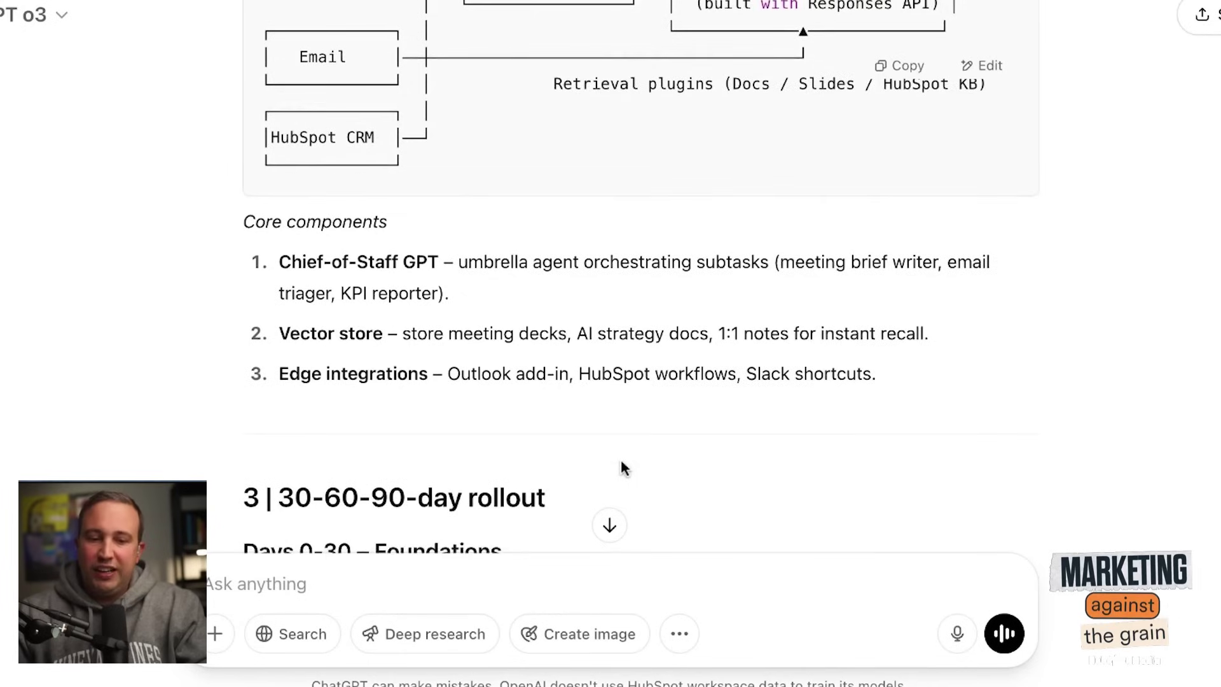
scroll(621, 457, "down", 3)
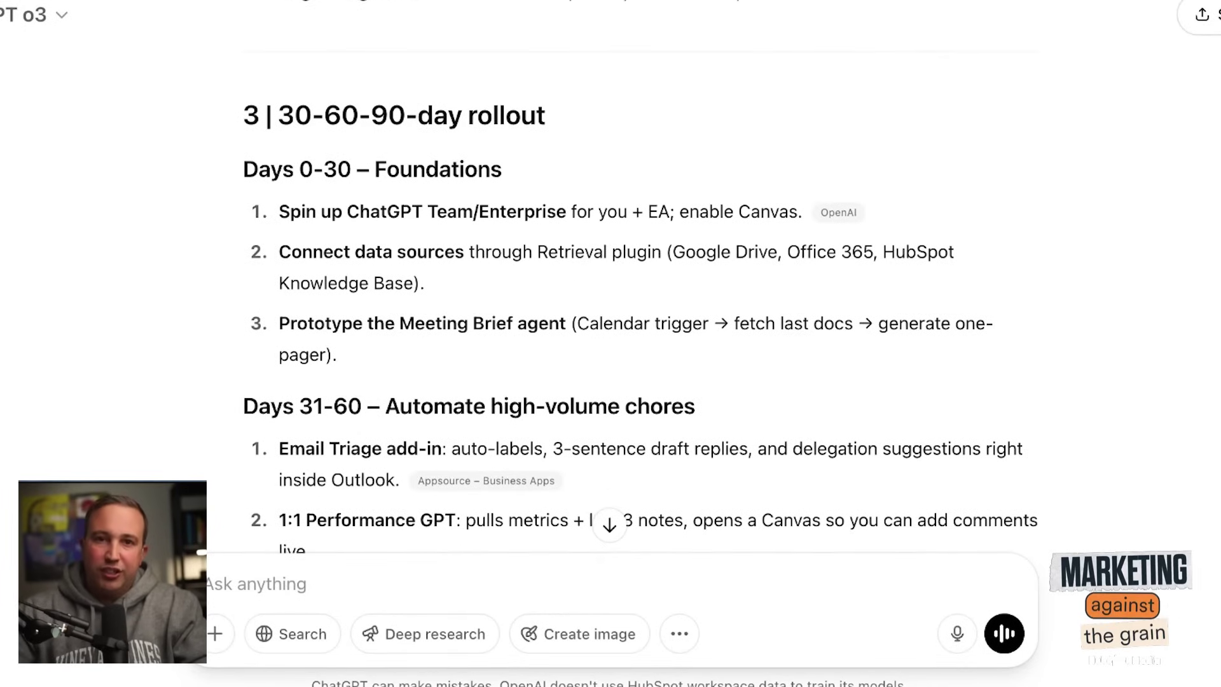
scroll(611, 292, "down", 20)
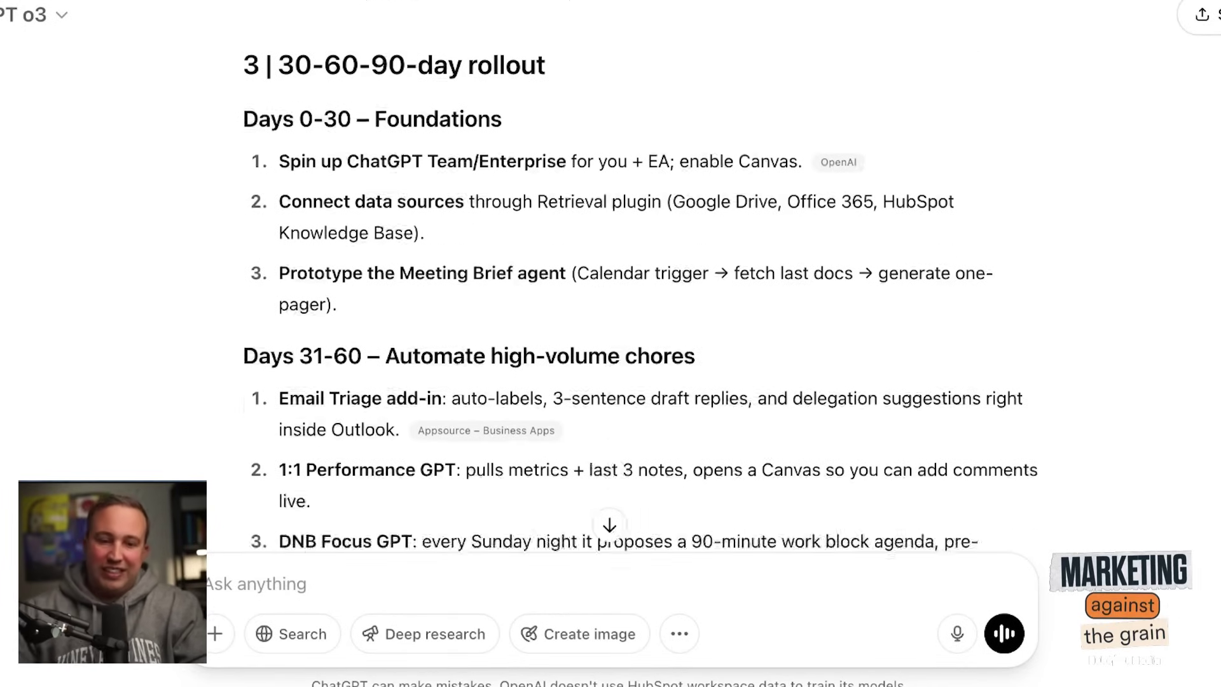
scroll(611, 273, "down", 15)
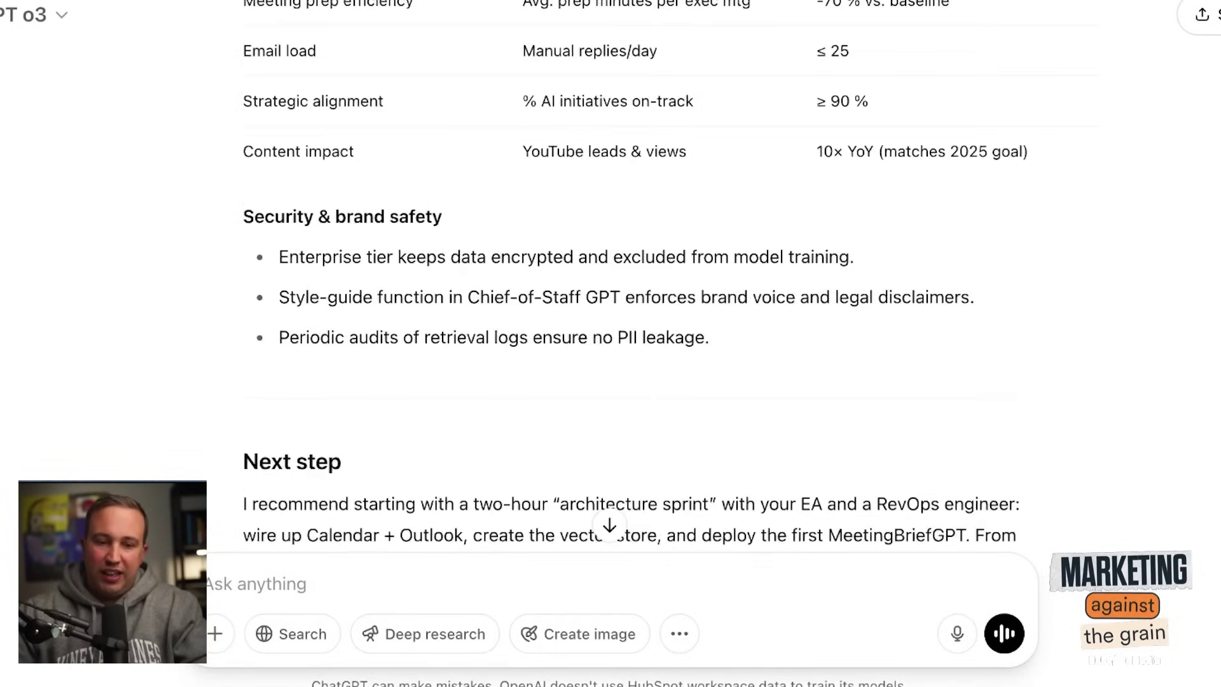
scroll(611, 273, "up", 20)
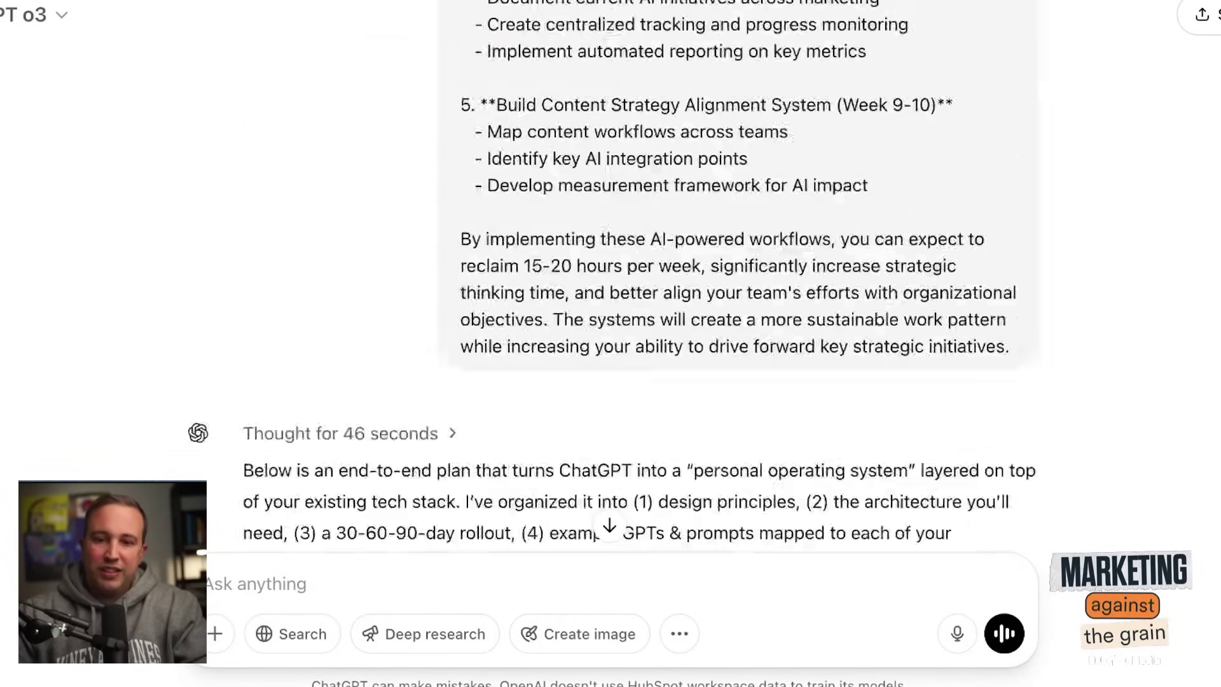